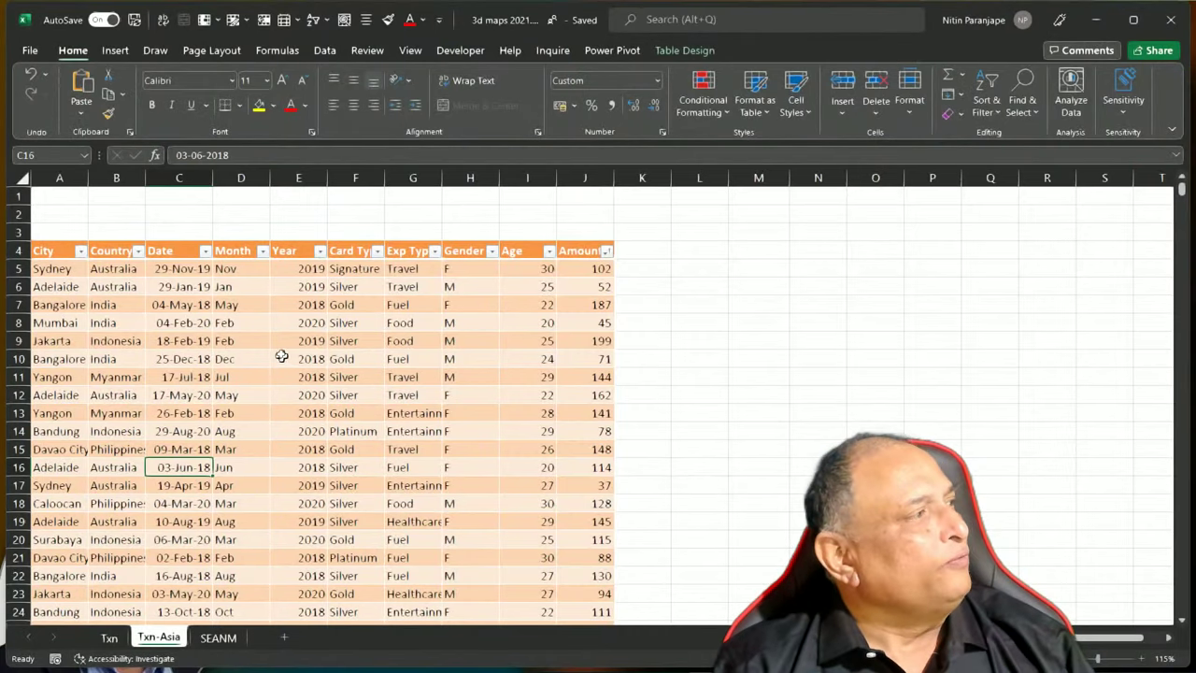
- Review a transaction's Date, its Signature card type, Travel expense type and 102 amount
{"action": "left_click", "coordinate": [206, 341]}
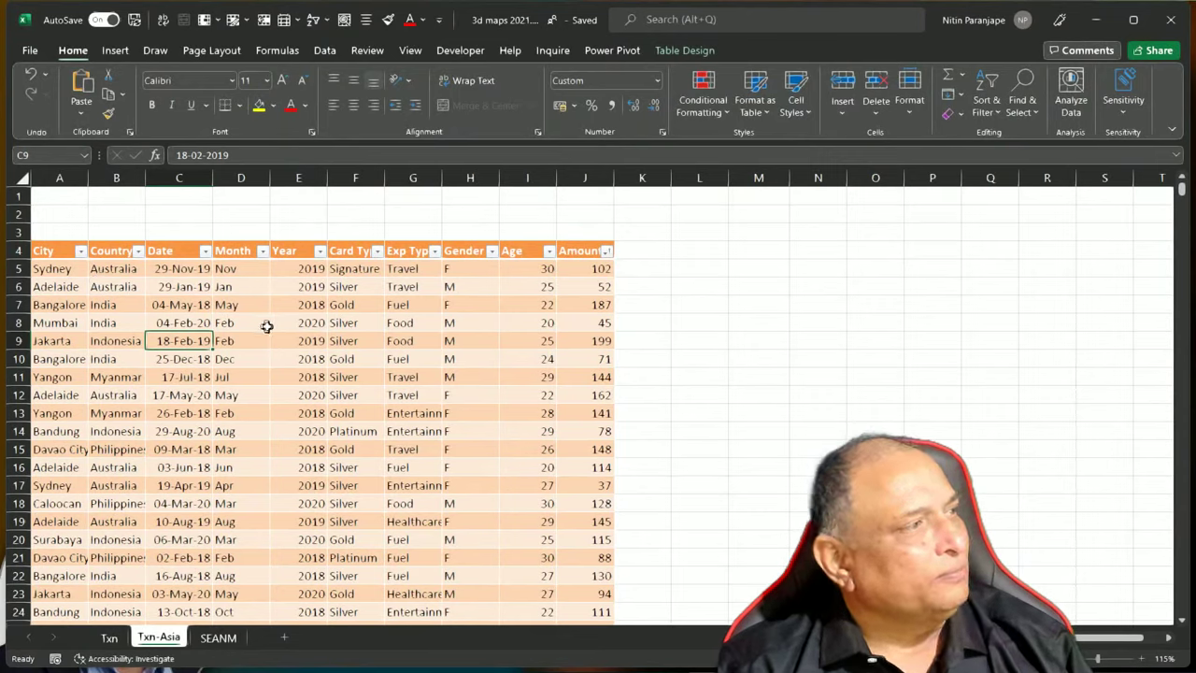
{"action": "left_click", "coordinate": [363, 269]}
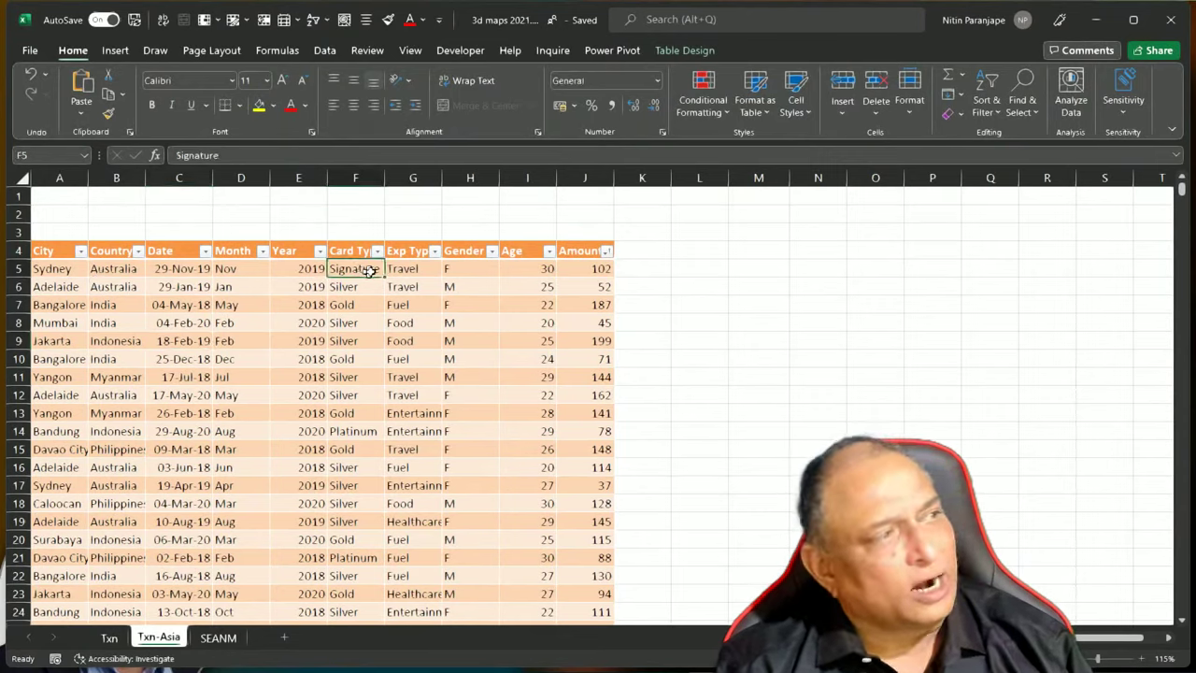
{"action": "left_click", "coordinate": [410, 271]}
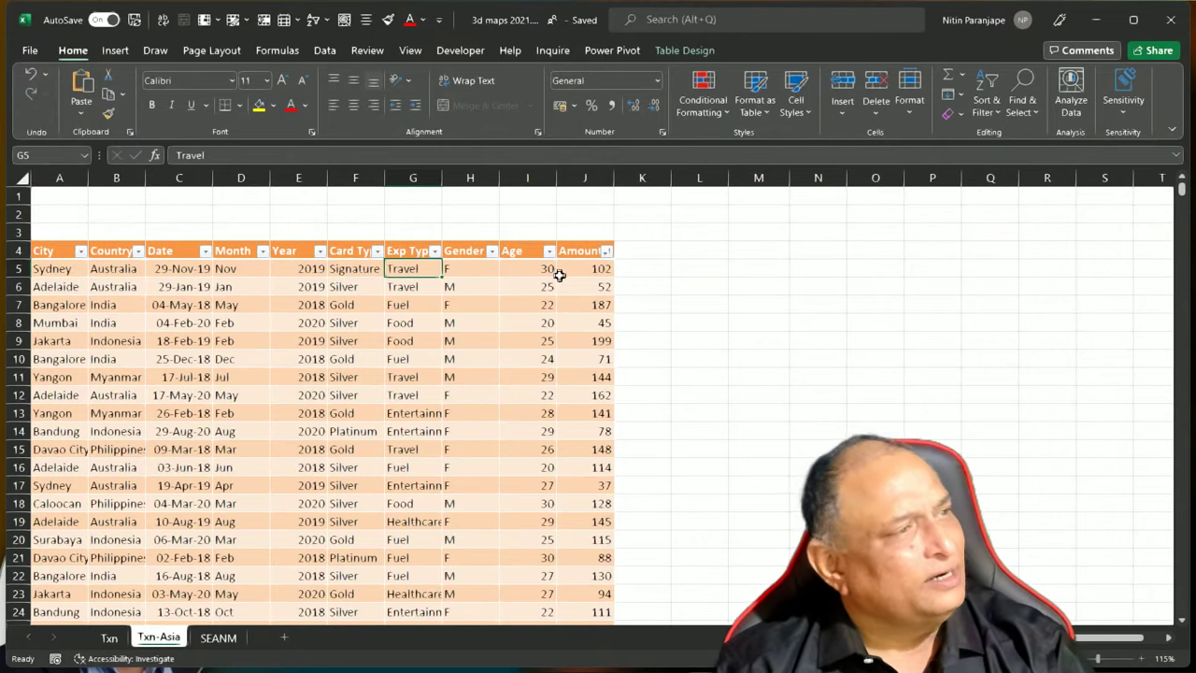
{"action": "left_click", "coordinate": [603, 272]}
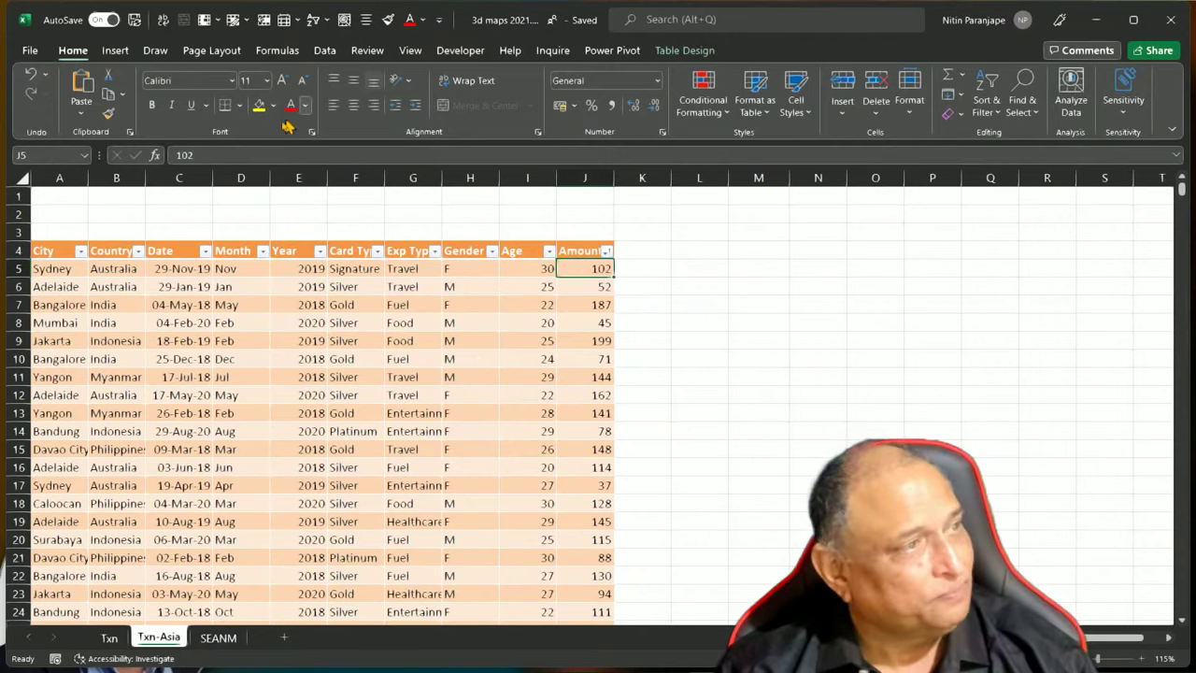
{"action": "left_click", "coordinate": [314, 377]}
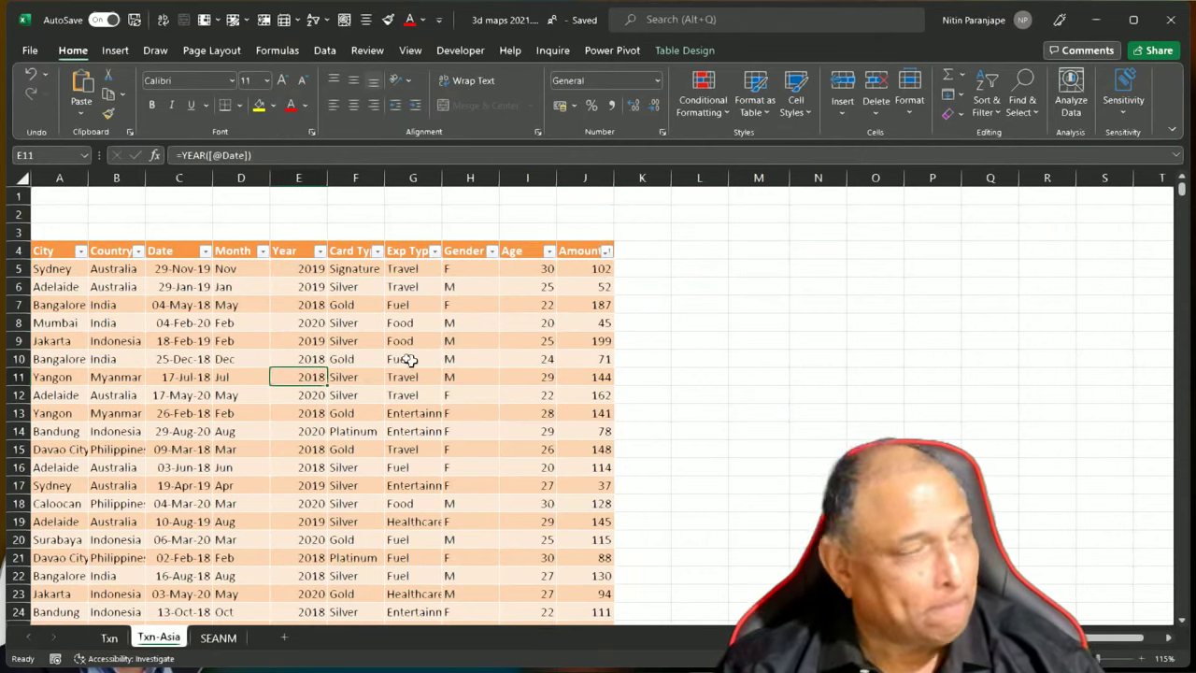
{"action": "left_click", "coordinate": [285, 303]}
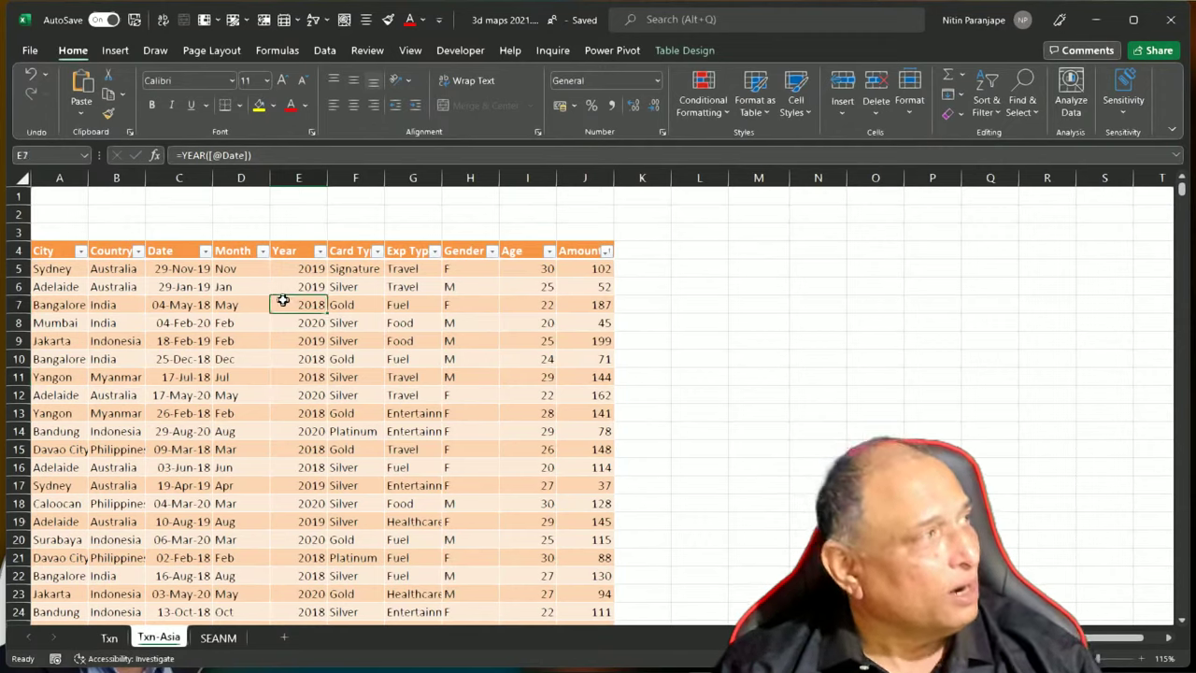
{"action": "left_click", "coordinate": [115, 51]}
{"action": "left_click", "coordinate": [196, 360]}
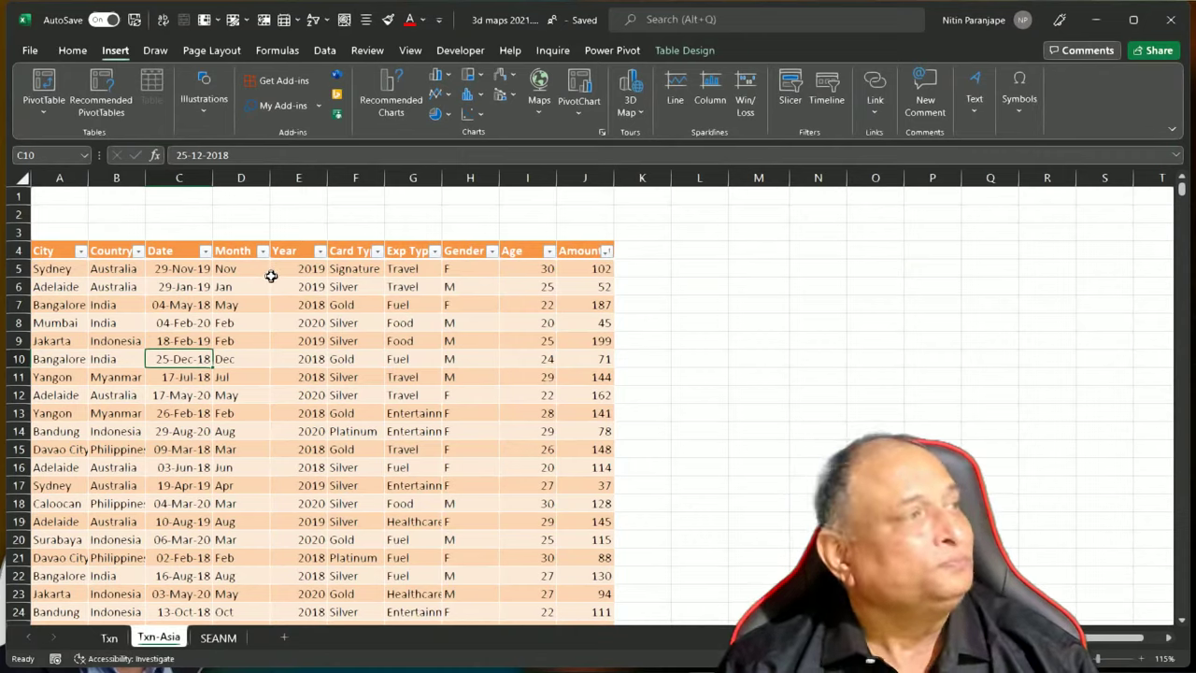
- Launch 3D Map from a table cell to plot the Txn-Asia cities on a globe
{"action": "left_click", "coordinate": [317, 324]}
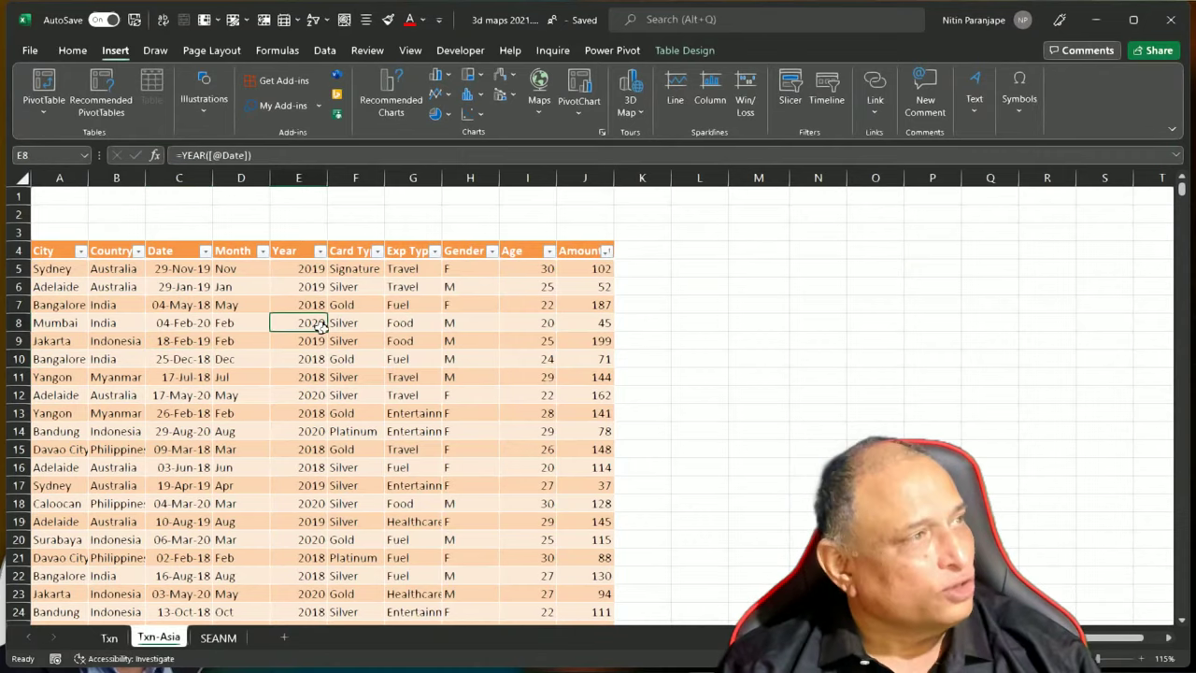
{"action": "left_click", "coordinate": [633, 89]}
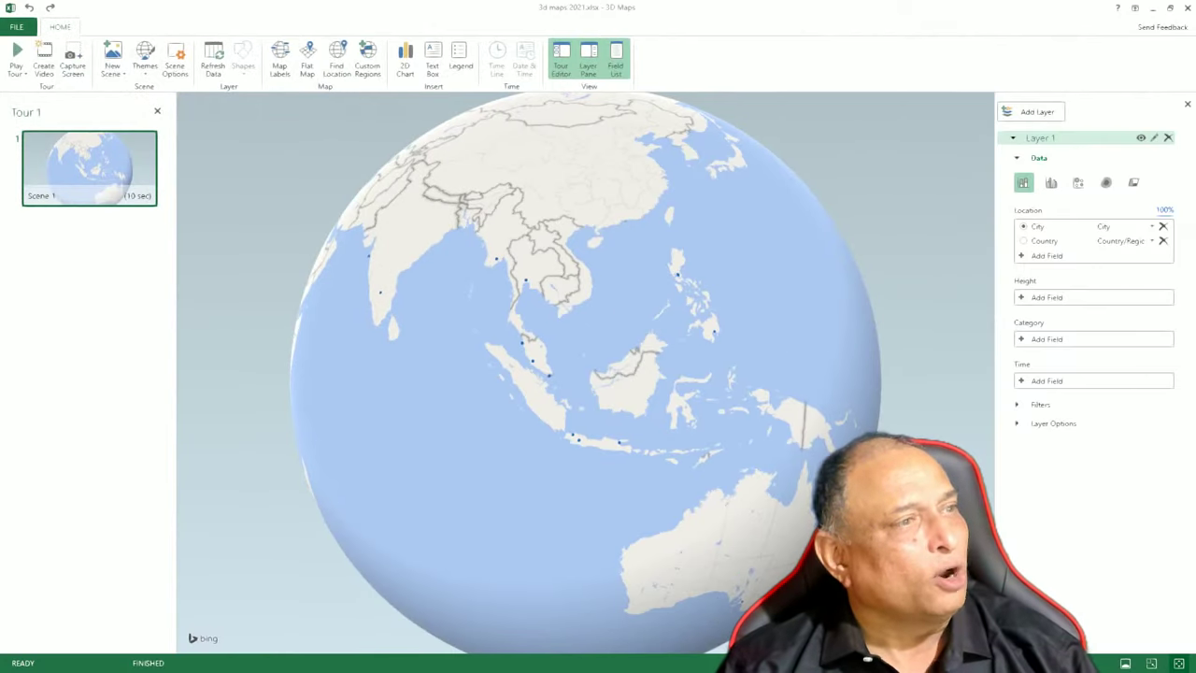
- Rotate the globe to centre on India, then back in the workbook select the 3D Maps Tours note
{"action": "left_click_drag", "start_coordinate": [817, 339], "coordinate": [494, 333]}
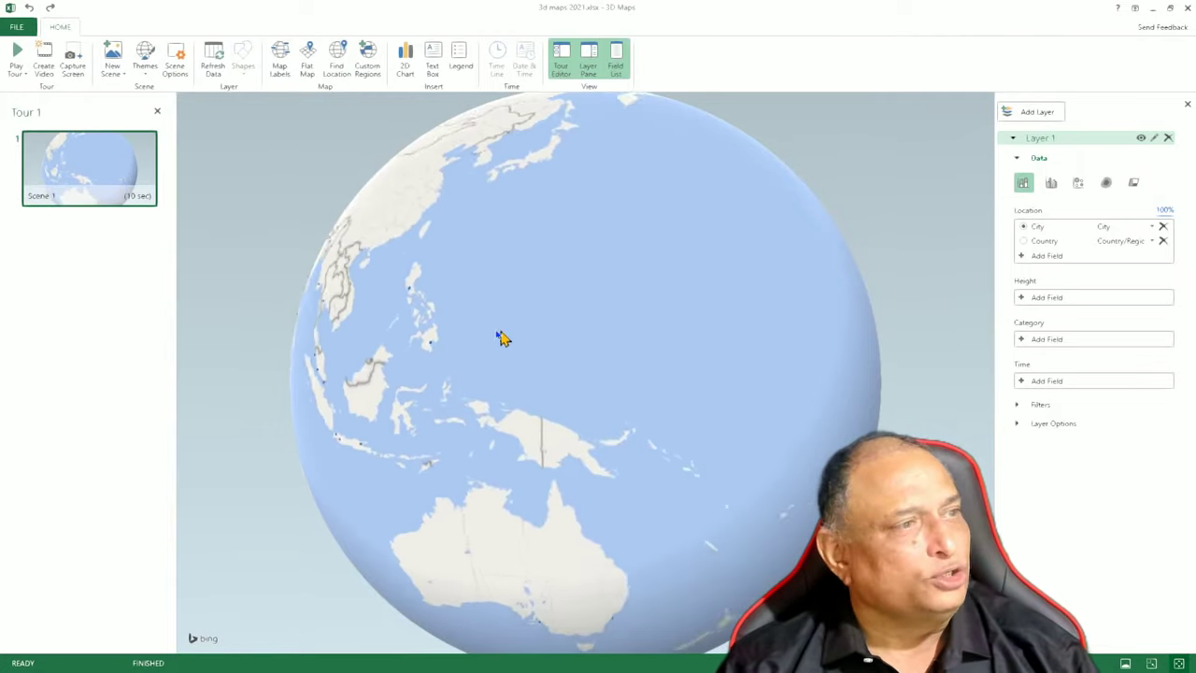
{"action": "left_click_drag", "start_coordinate": [625, 344], "coordinate": [577, 384]}
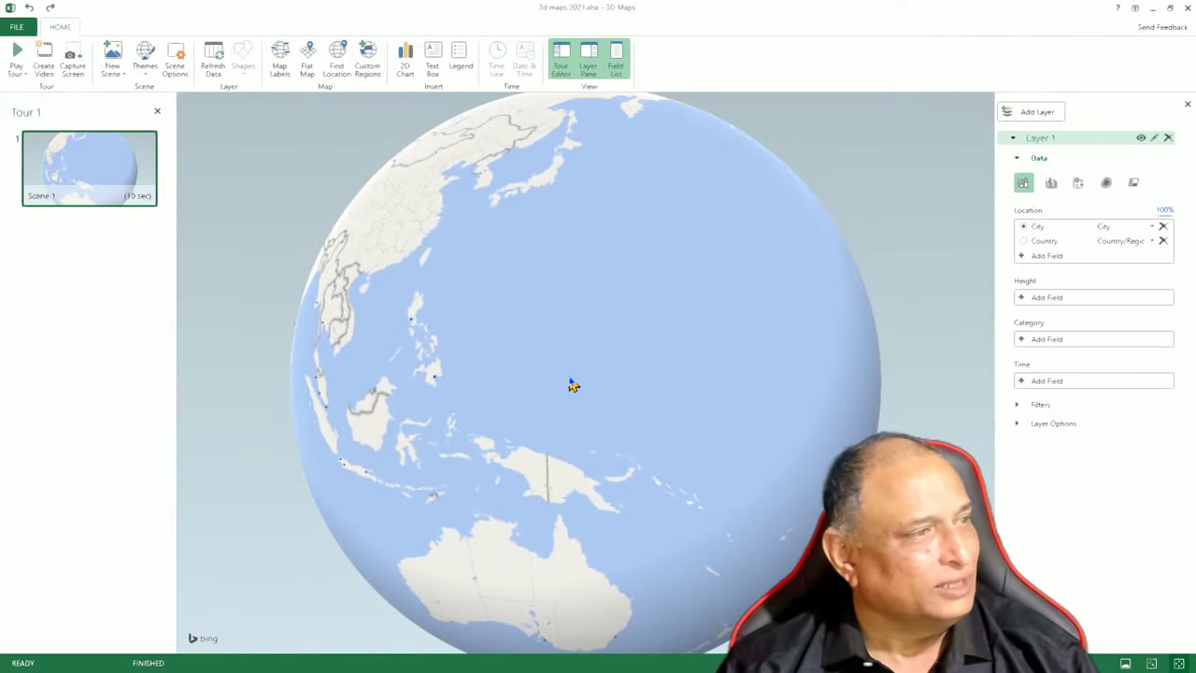
{"action": "left_click_drag", "start_coordinate": [520, 347], "coordinate": [809, 365]}
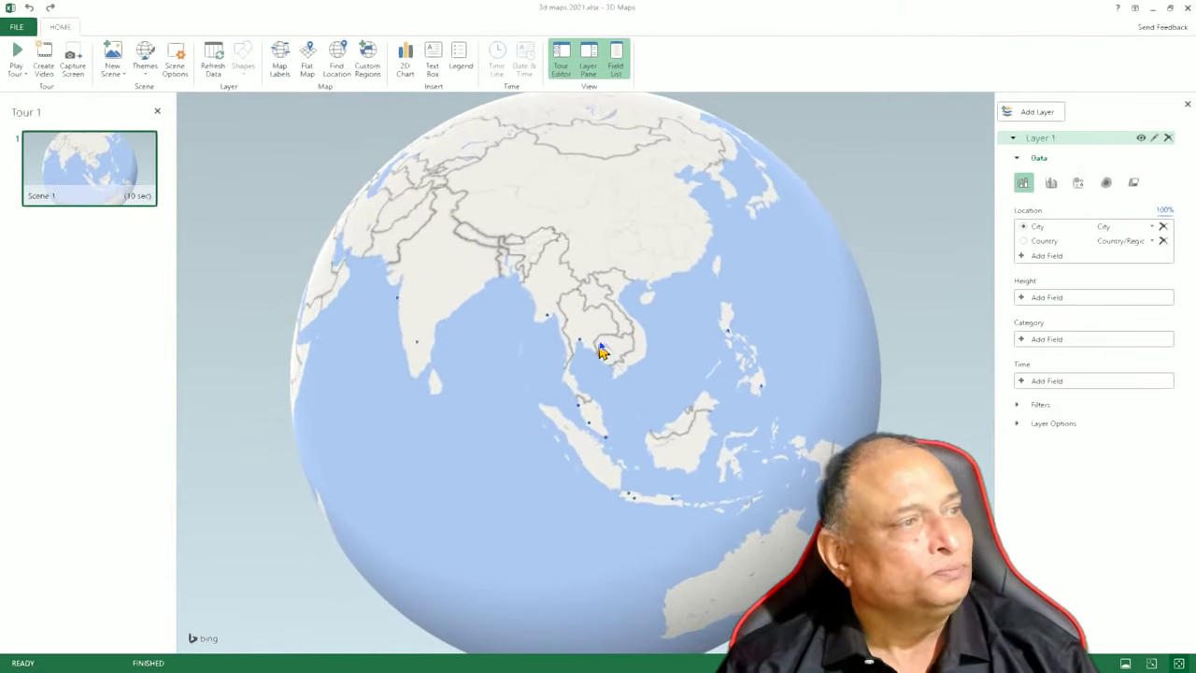
{"action": "left_click_drag", "start_coordinate": [604, 340], "coordinate": [662, 432]}
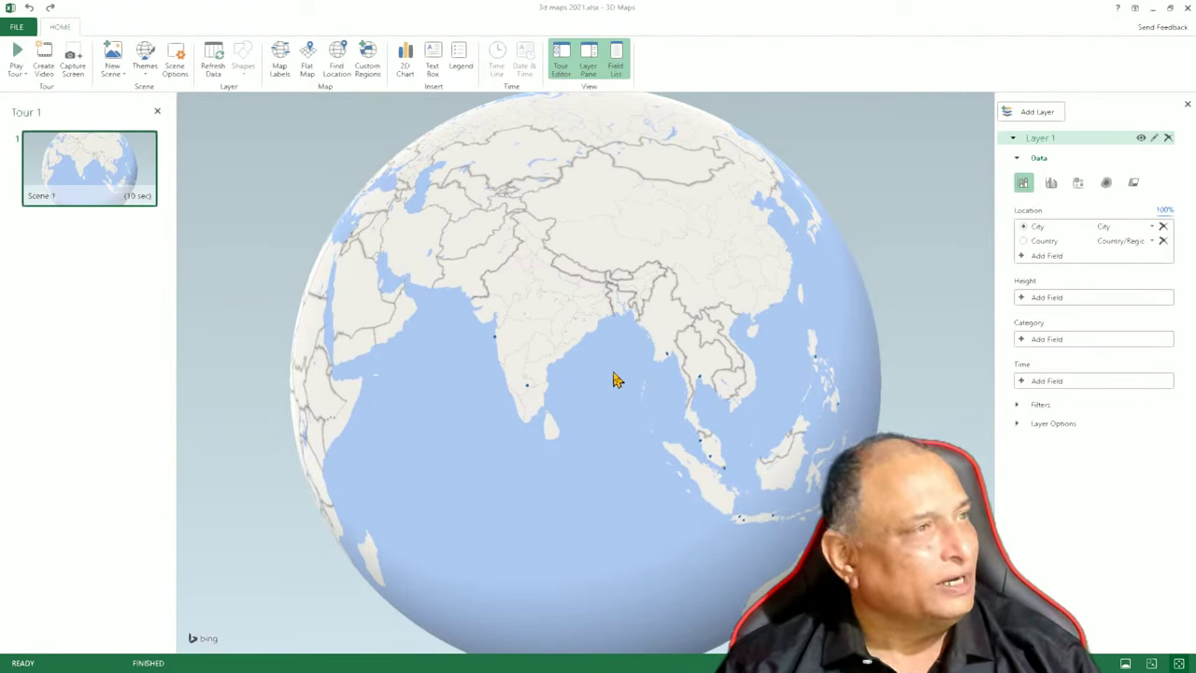
{"action": "key", "text": "alt+Tab"}
{"action": "left_click", "coordinate": [152, 233]}
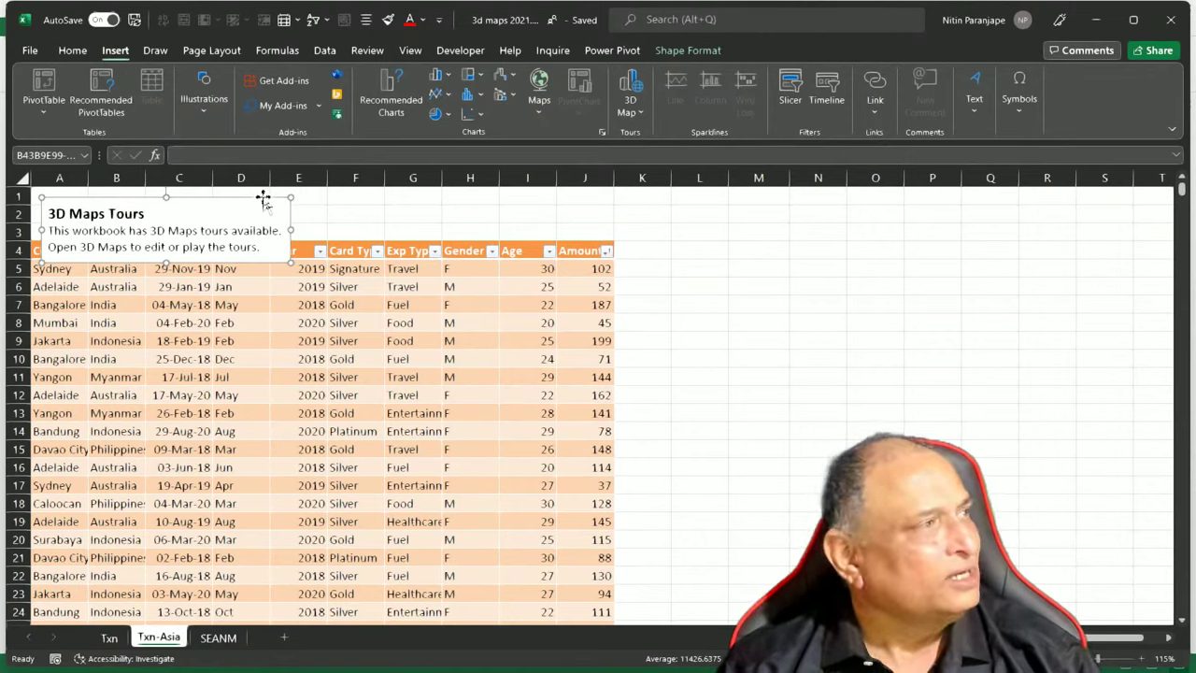
- Delete the 3D Maps Tours note and select the table's City header cell
{"action": "key", "text": "Delete"}
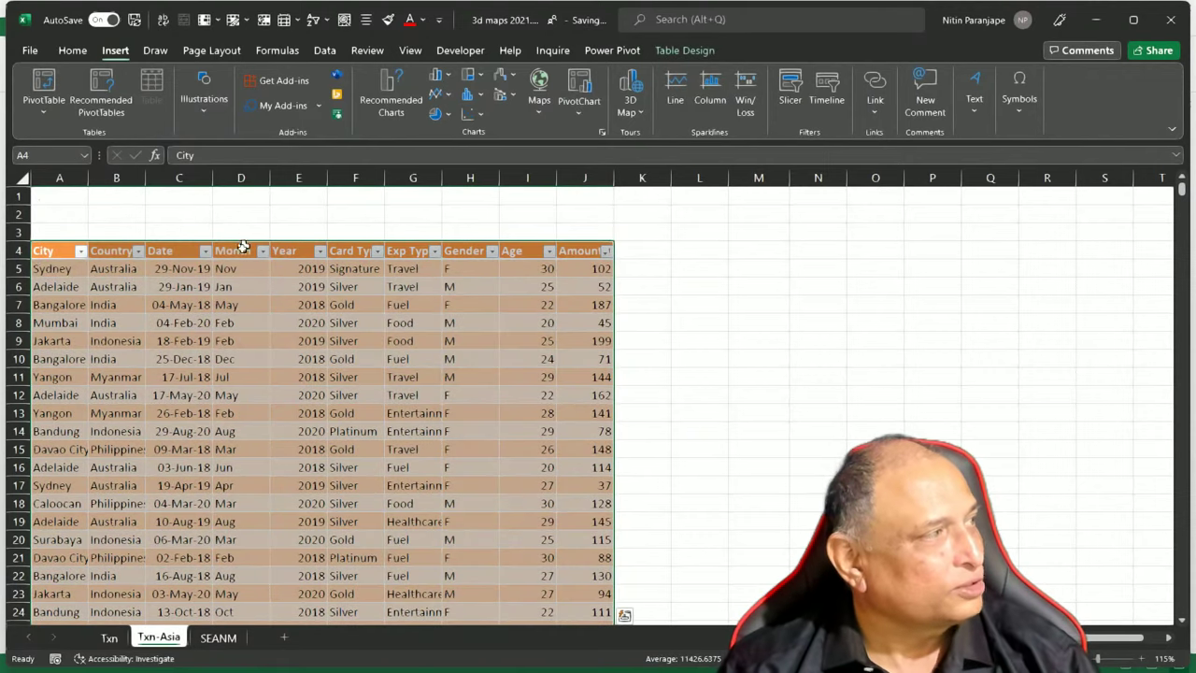
{"action": "left_click", "coordinate": [177, 304]}
{"action": "left_click", "coordinate": [48, 249]}
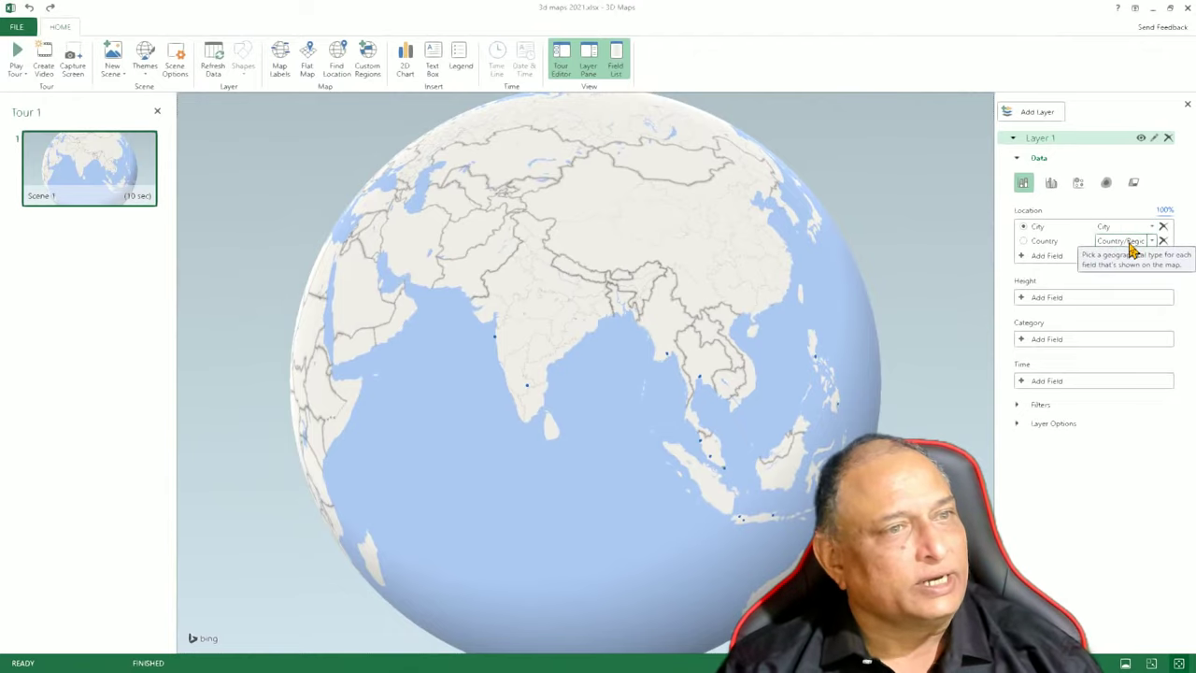
- Change Layer 1's location field type from City to Country
{"action": "left_click", "coordinate": [1039, 245]}
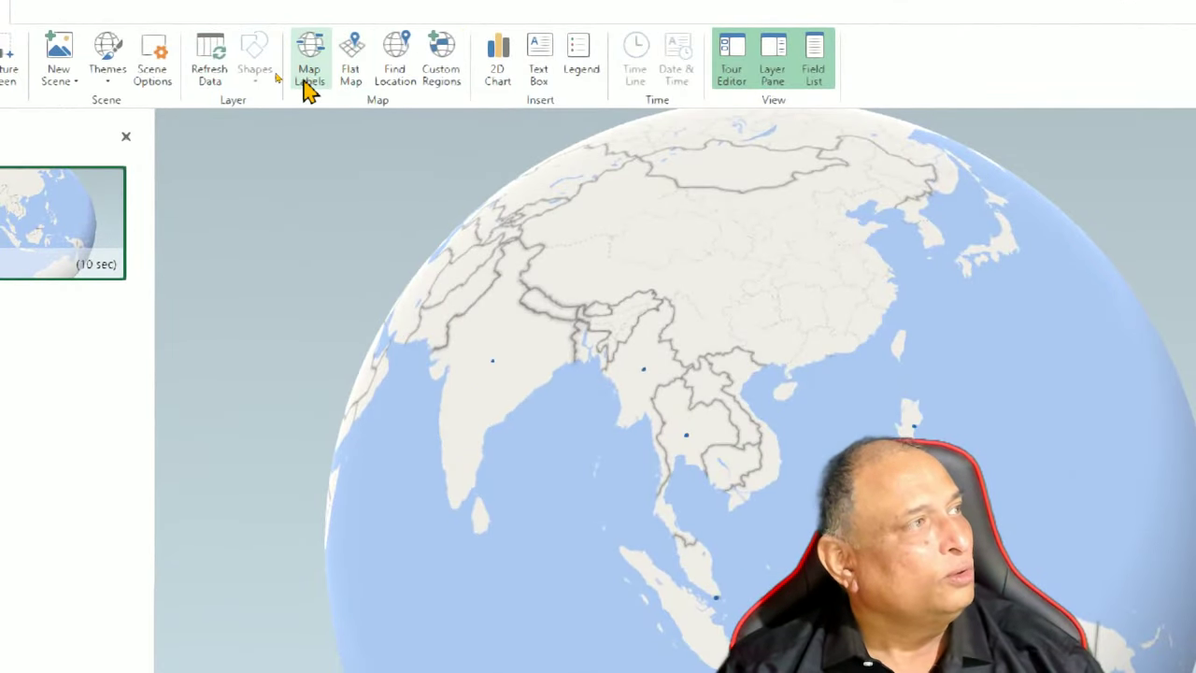
- Turn on Map Labels and zoom the globe into central India near Bhopal
{"action": "left_click", "coordinate": [309, 85]}
{"action": "left_click_drag", "start_coordinate": [529, 408], "coordinate": [700, 376]}
{"action": "scroll", "coordinate": [744, 449], "scroll_direction": "down", "scroll_amount": 3}
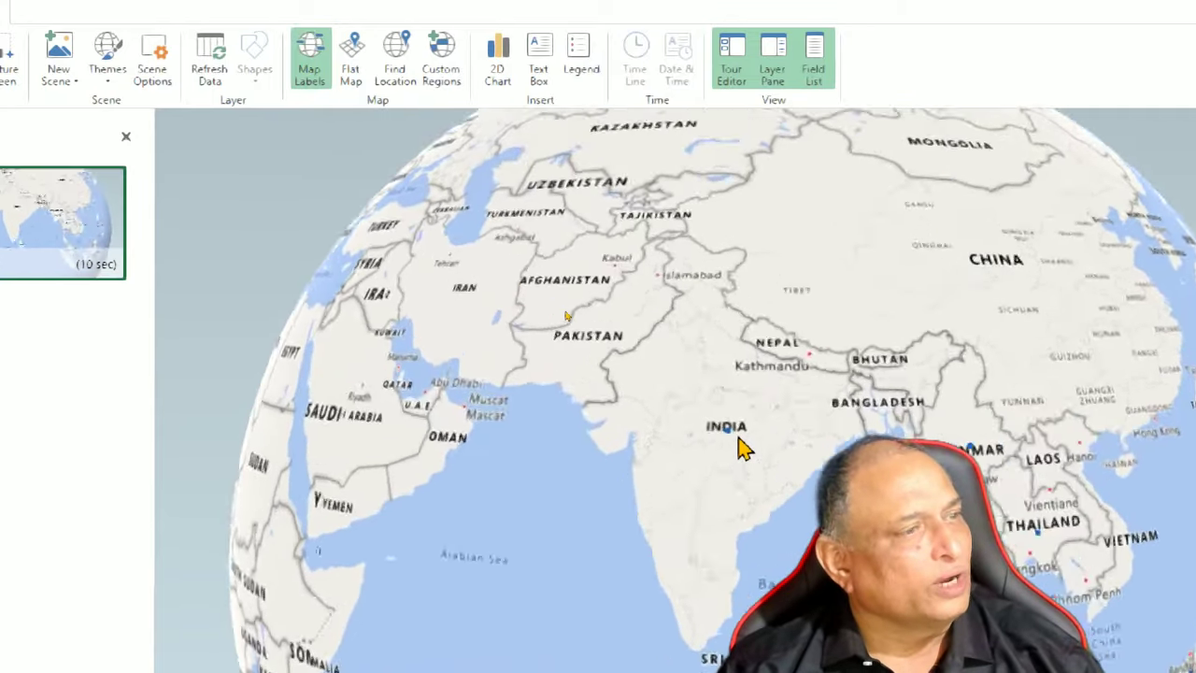
{"action": "scroll", "coordinate": [757, 448], "scroll_direction": "down", "scroll_amount": 5}
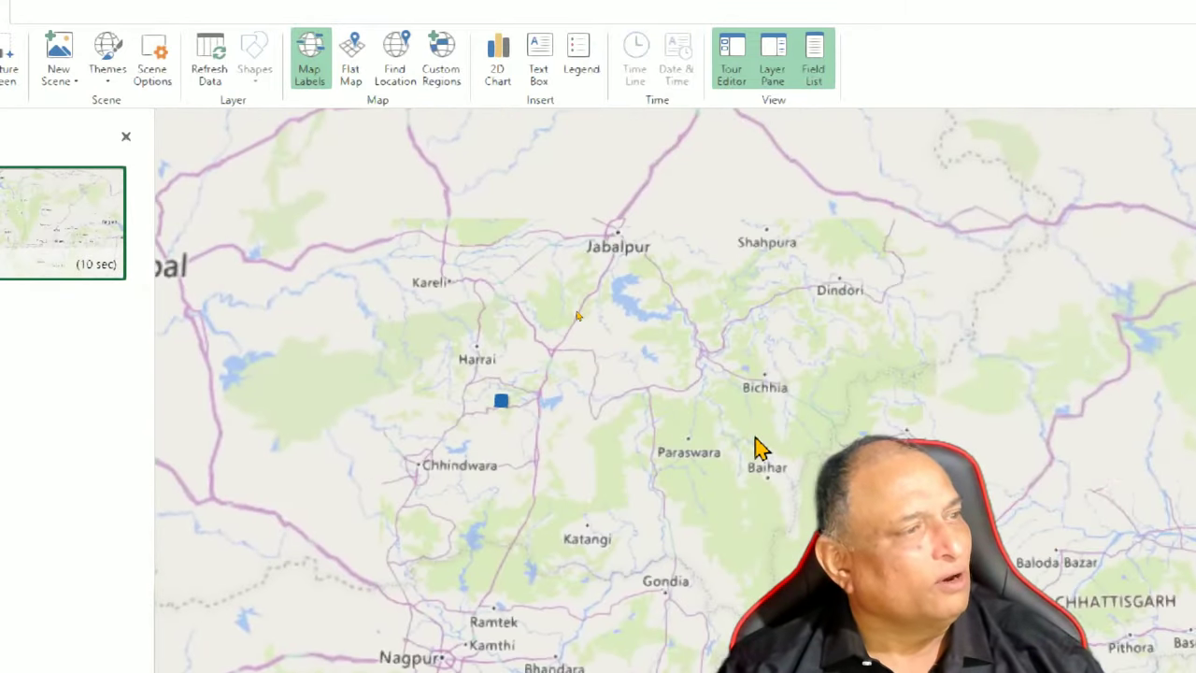
{"action": "left_click_drag", "start_coordinate": [435, 339], "coordinate": [651, 324]}
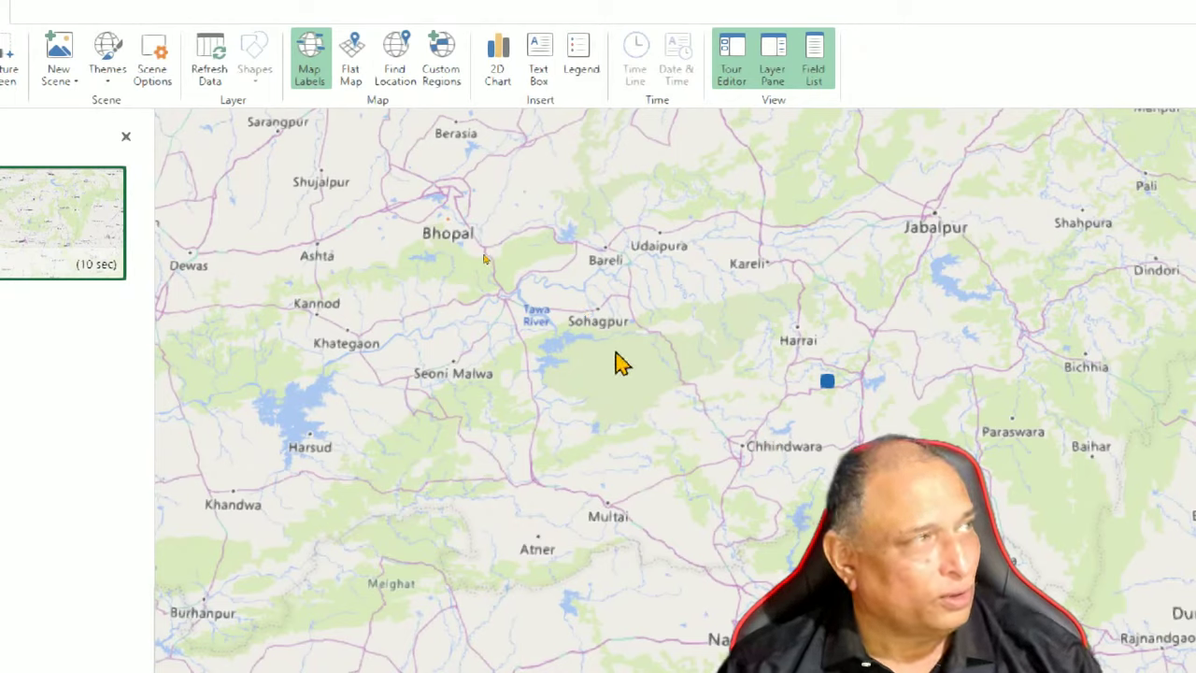
- Find the location 'gateway of india' to show Mumbai's Gateway of India at street level
{"action": "left_click", "coordinate": [403, 84]}
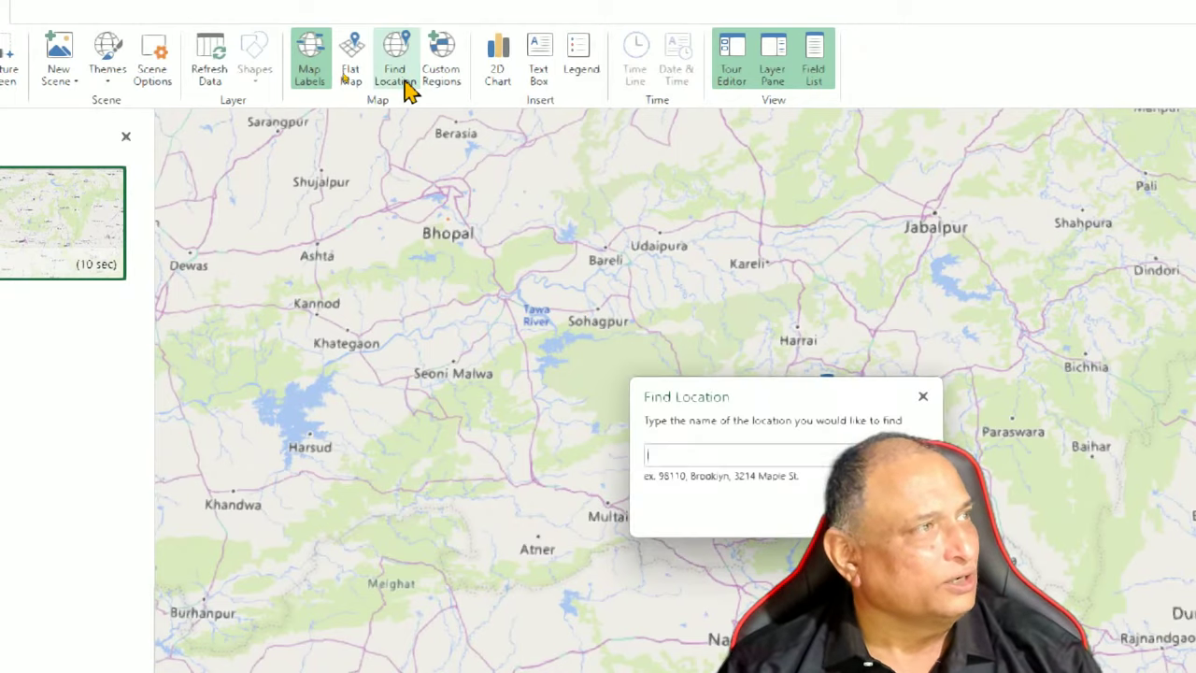
{"action": "left_click", "coordinate": [733, 446]}
{"action": "type", "text": "gateway of"}
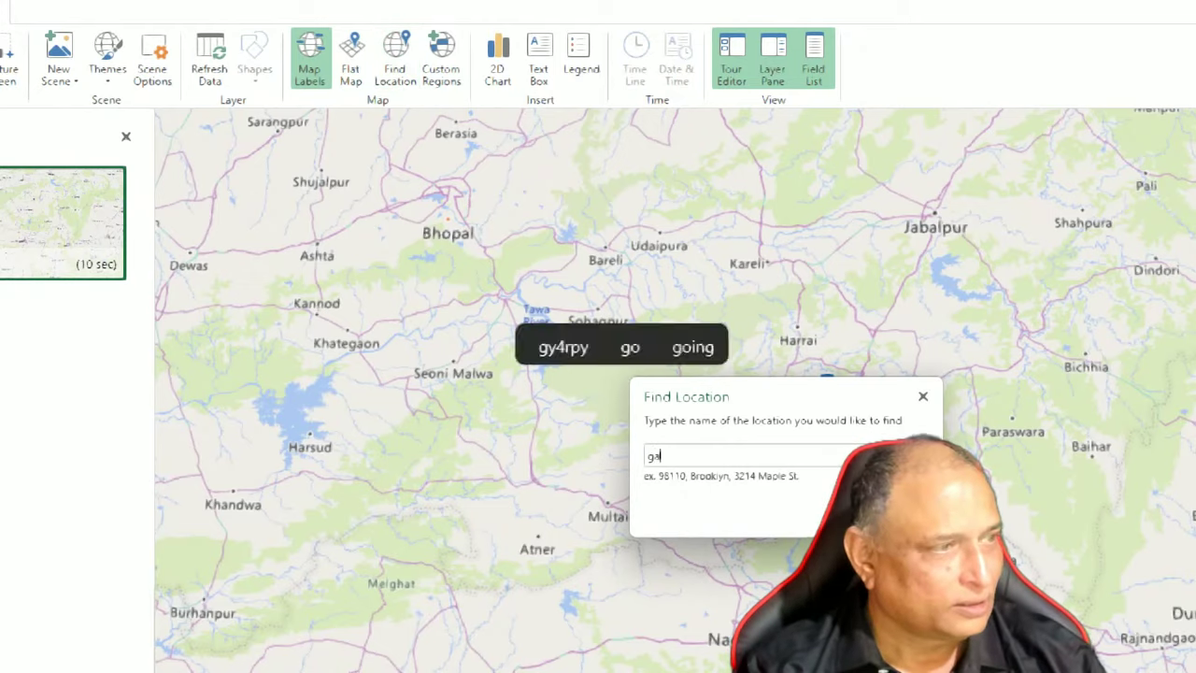
{"action": "type", "text": " india"}
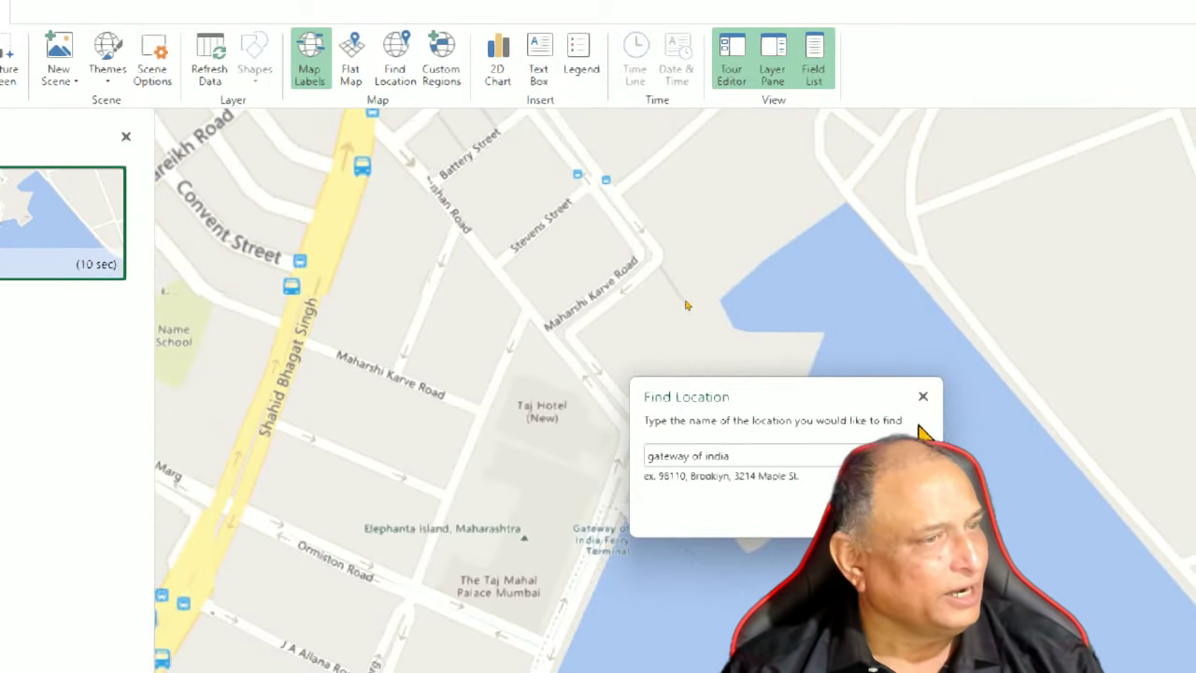
{"action": "left_click", "coordinate": [922, 396]}
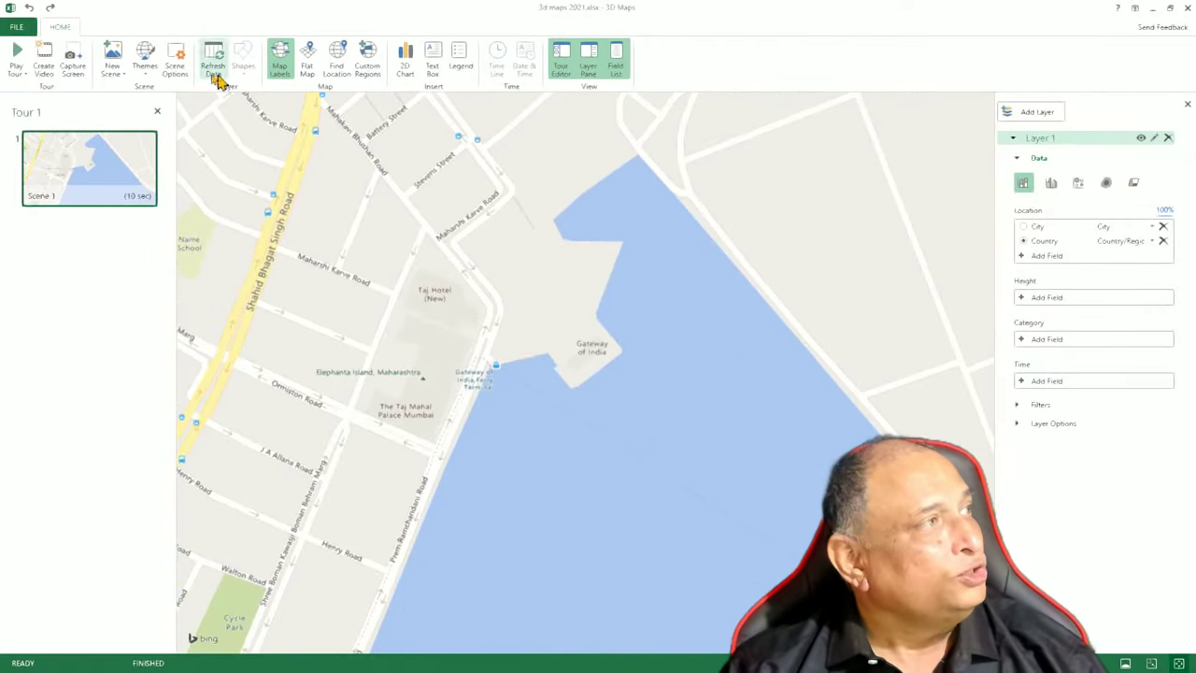
{"action": "left_click", "coordinate": [145, 61]}
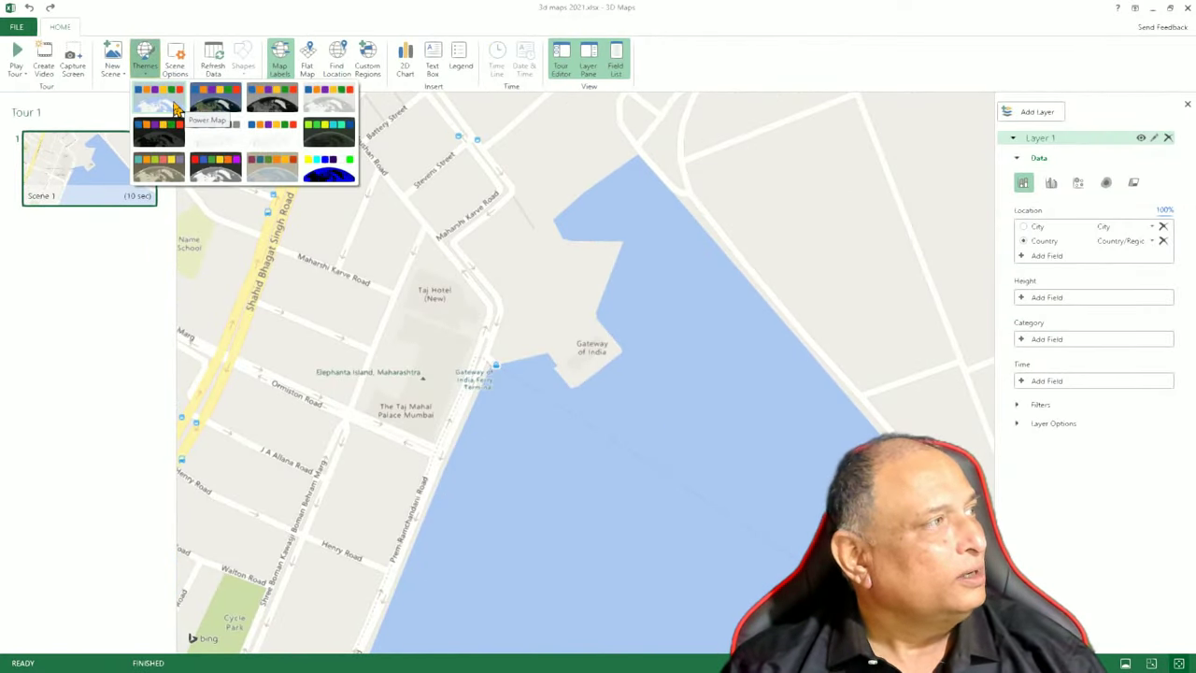
{"action": "left_click", "coordinate": [221, 110]}
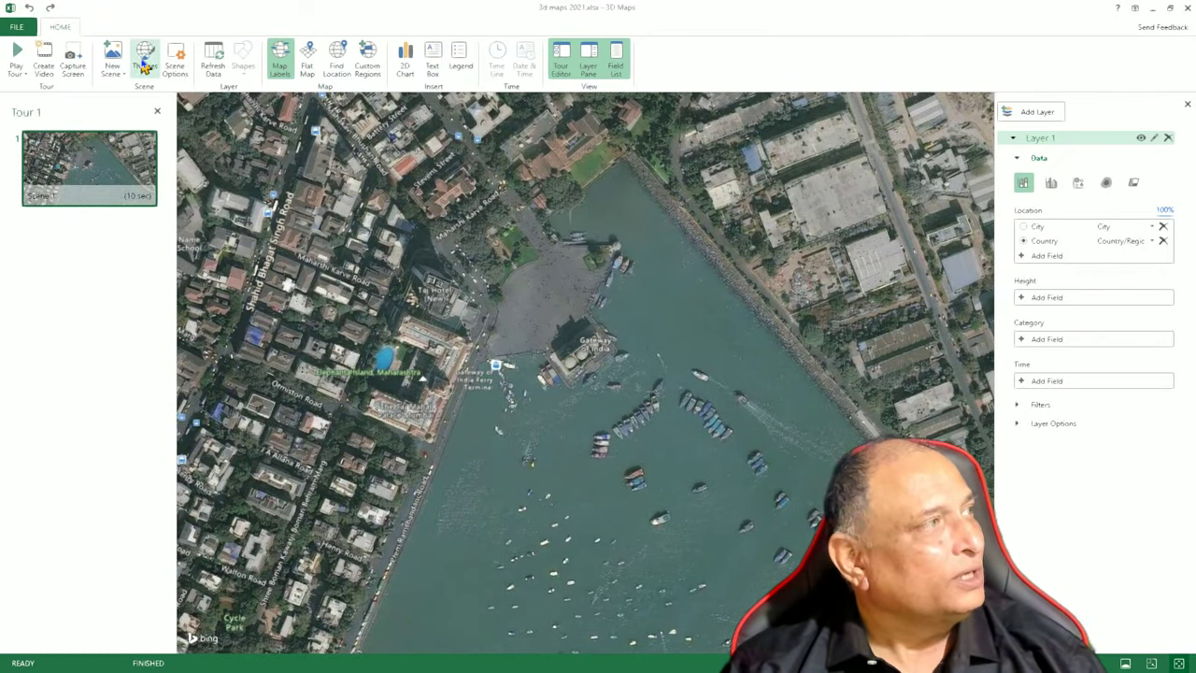
{"action": "left_click", "coordinate": [145, 60]}
{"action": "left_click", "coordinate": [338, 107]}
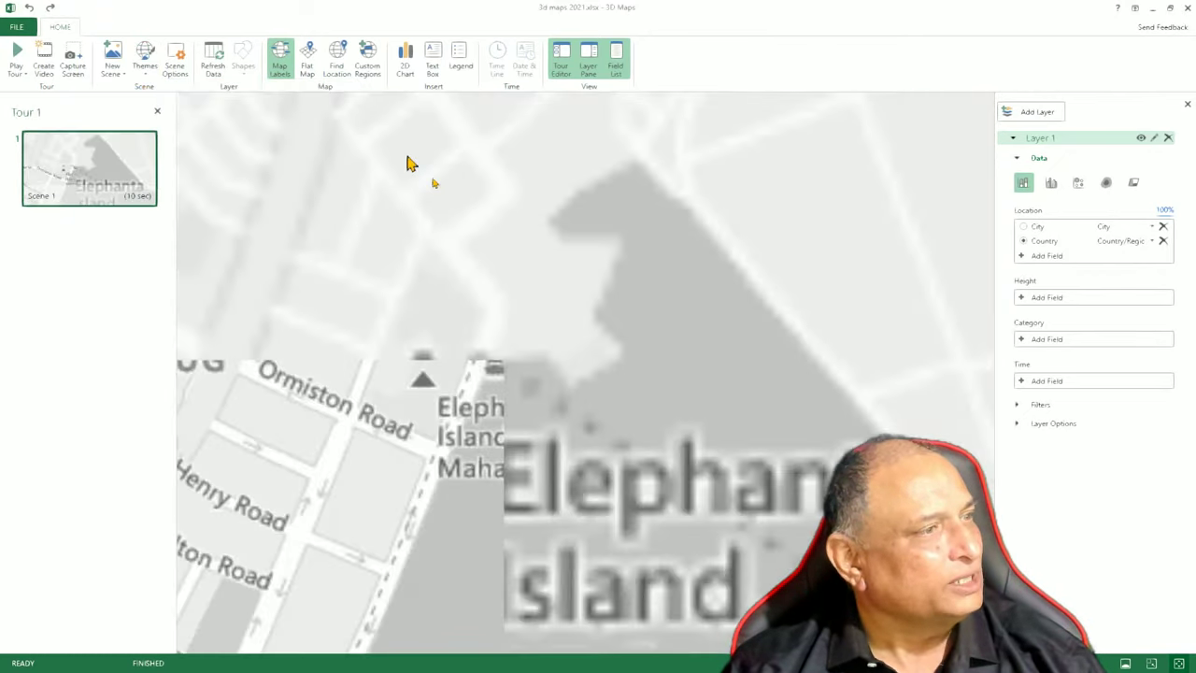
{"action": "left_click", "coordinate": [145, 58]}
{"action": "left_click", "coordinate": [147, 108]}
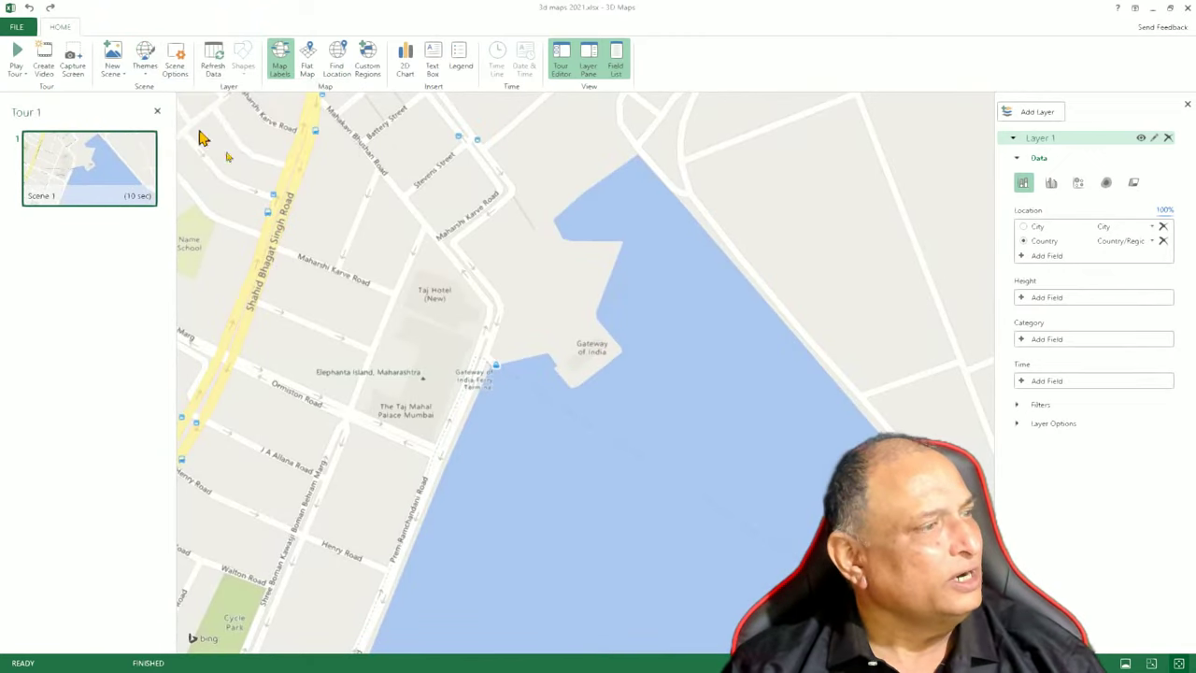
- Glance at the map themes list without changing it, then adjust the zoom over South Asia
{"action": "left_click", "coordinate": [145, 59]}
{"action": "left_click", "coordinate": [148, 61]}
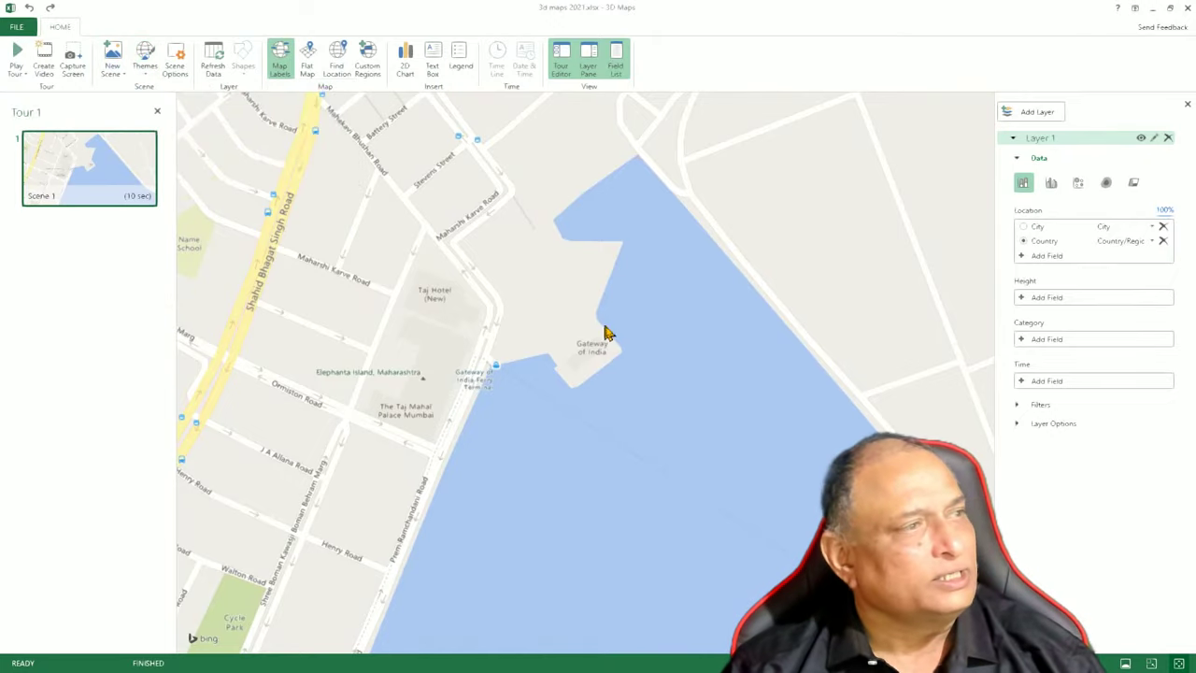
{"action": "scroll", "coordinate": [608, 334], "scroll_direction": "down", "scroll_amount": 10}
{"action": "scroll", "coordinate": [626, 344], "scroll_direction": "down", "scroll_amount": 10}
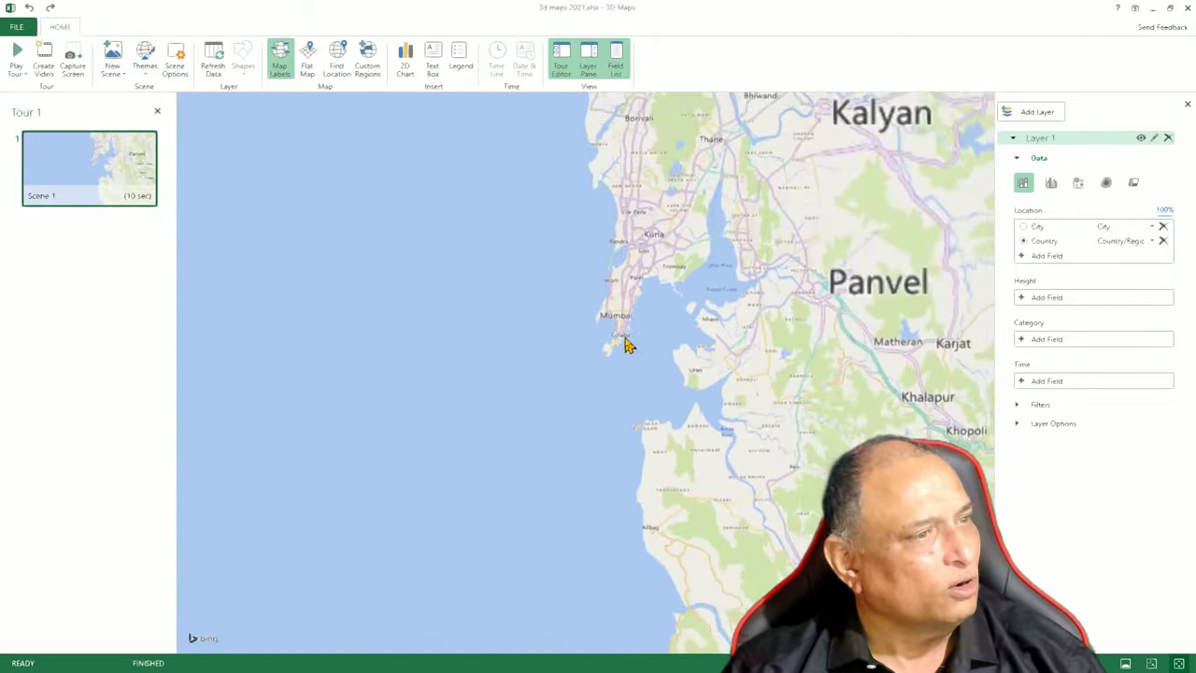
{"action": "scroll", "coordinate": [626, 344], "scroll_direction": "down", "scroll_amount": 10}
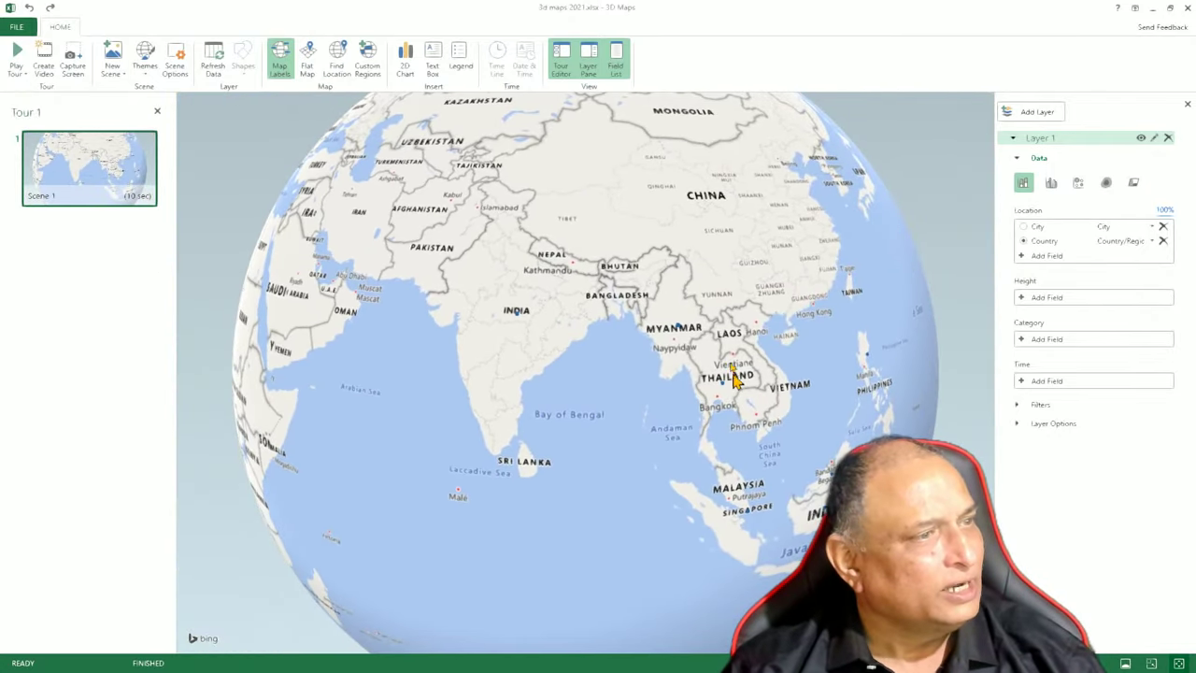
{"action": "scroll", "coordinate": [572, 351], "scroll_direction": "up", "scroll_amount": 5}
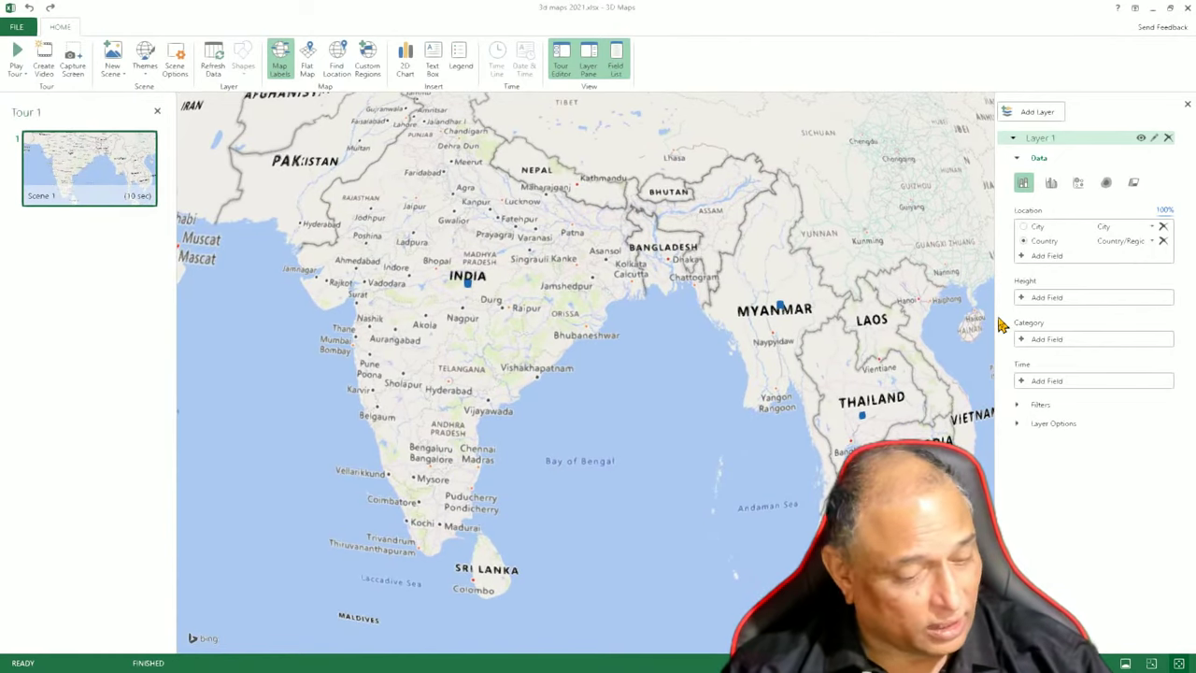
- Switch to the Excel workbook and back to the 3D Maps window
{"action": "key", "text": "alt+Tab"}
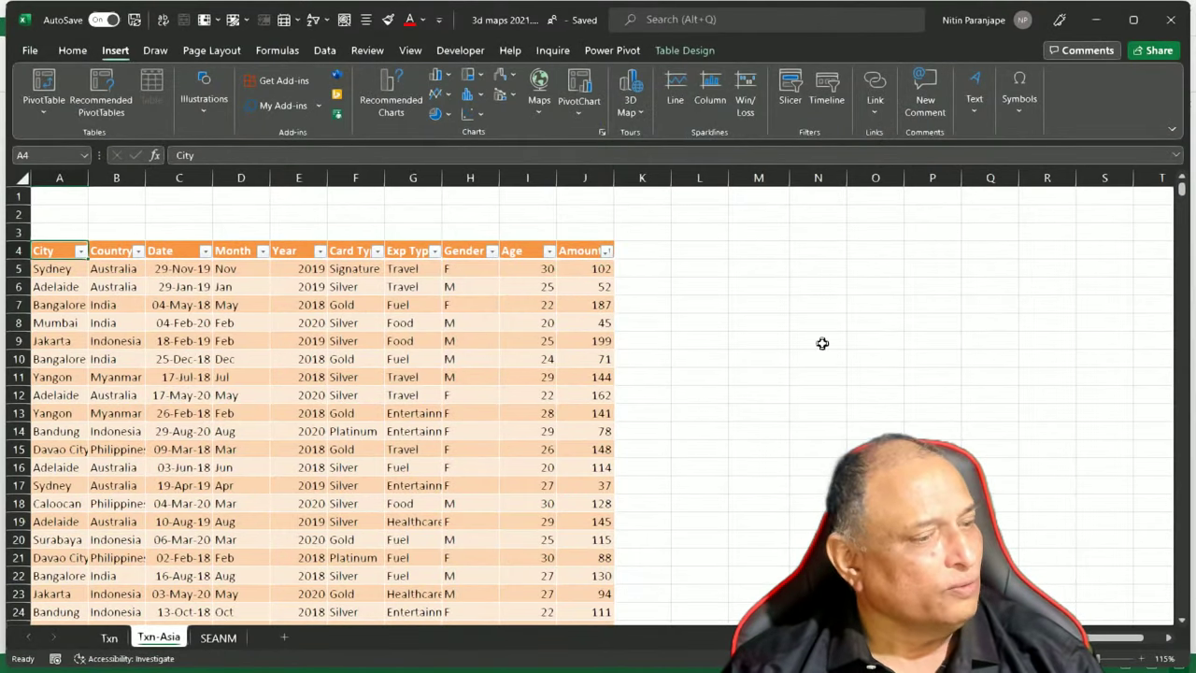
{"action": "key", "text": "alt+Tab"}
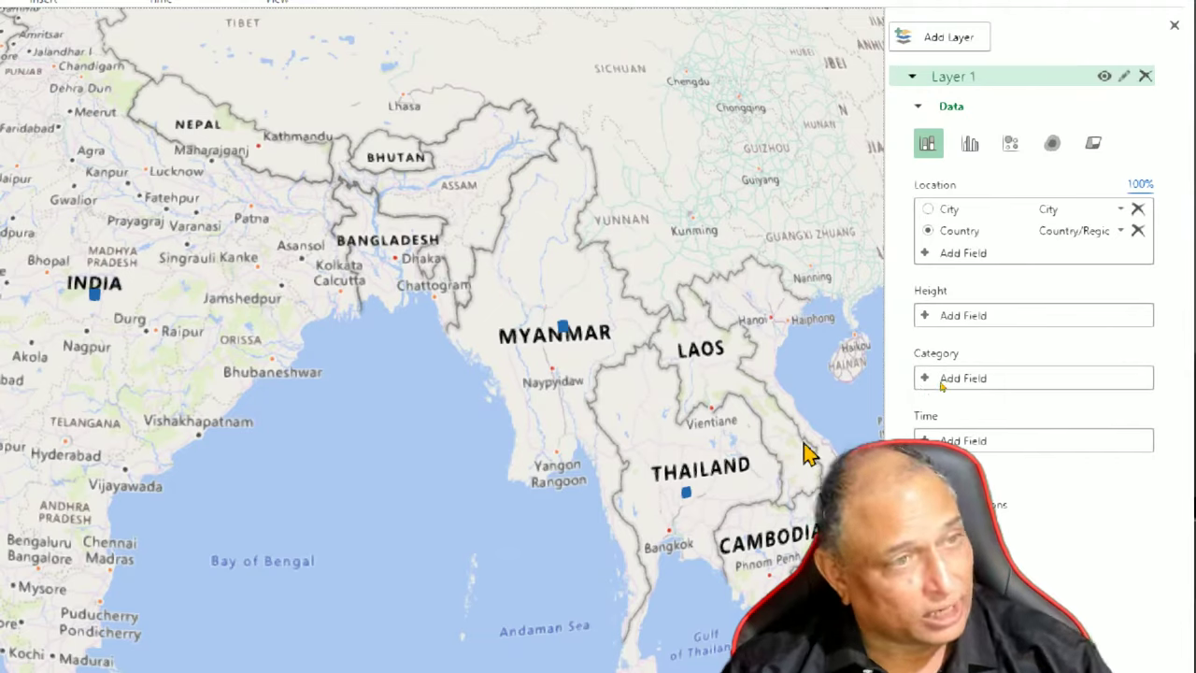
- Set Layer 1's Height to Amount (Sum) and view Myanmar's 15,782 total on its column
{"action": "left_click", "coordinate": [985, 318]}
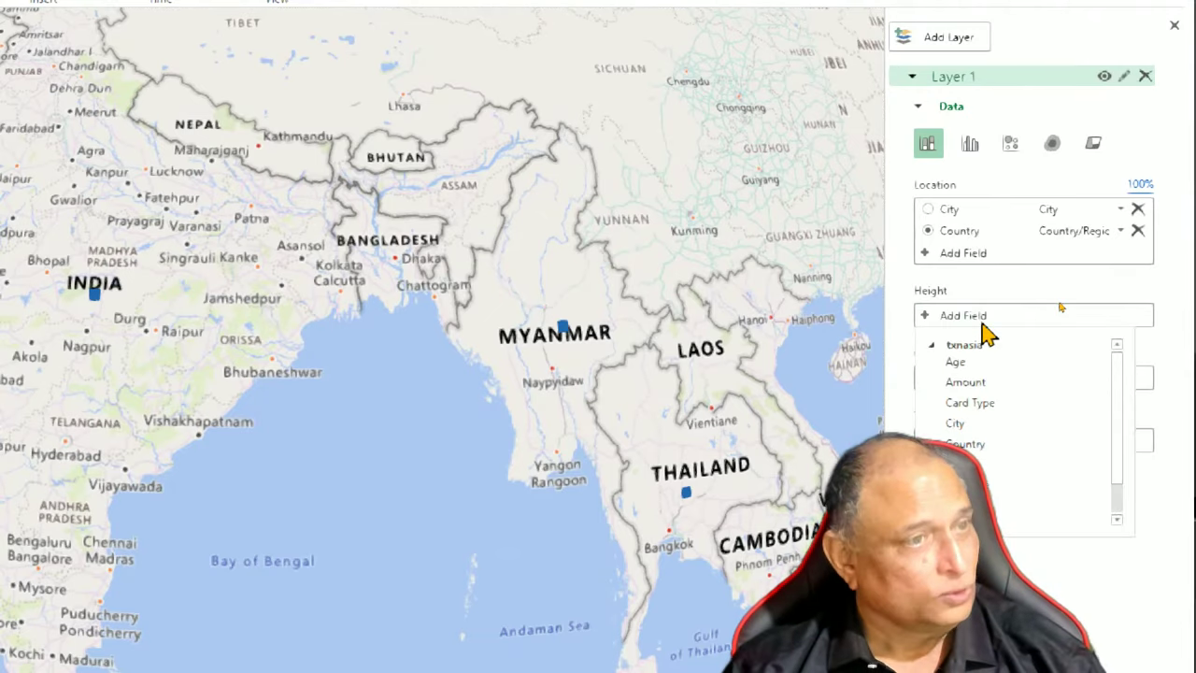
{"action": "scroll", "coordinate": [991, 425], "scroll_direction": "down", "scroll_amount": 1}
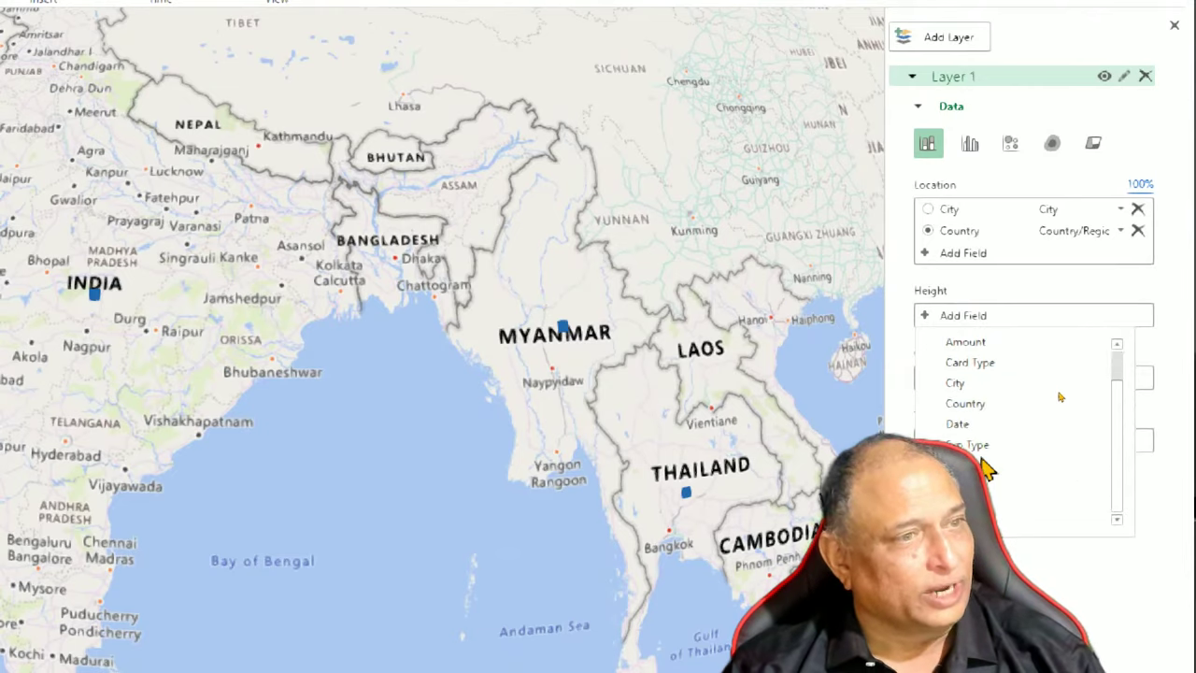
{"action": "left_click", "coordinate": [966, 343]}
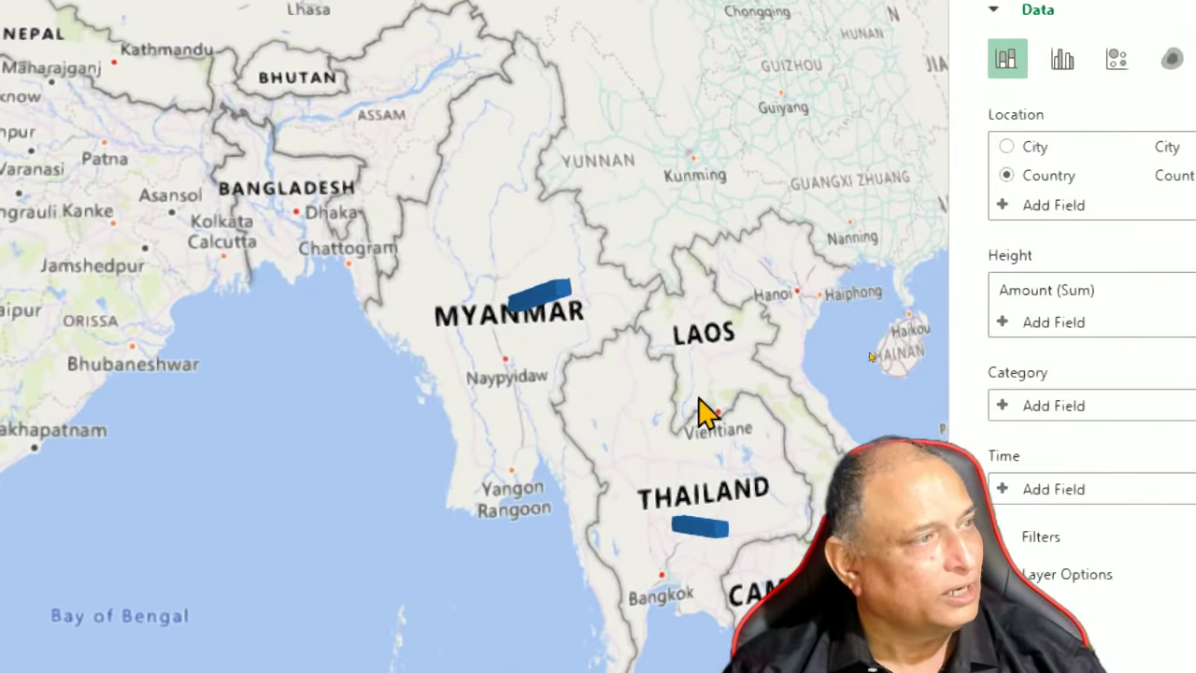
{"action": "mouse_move", "coordinate": [561, 313]}
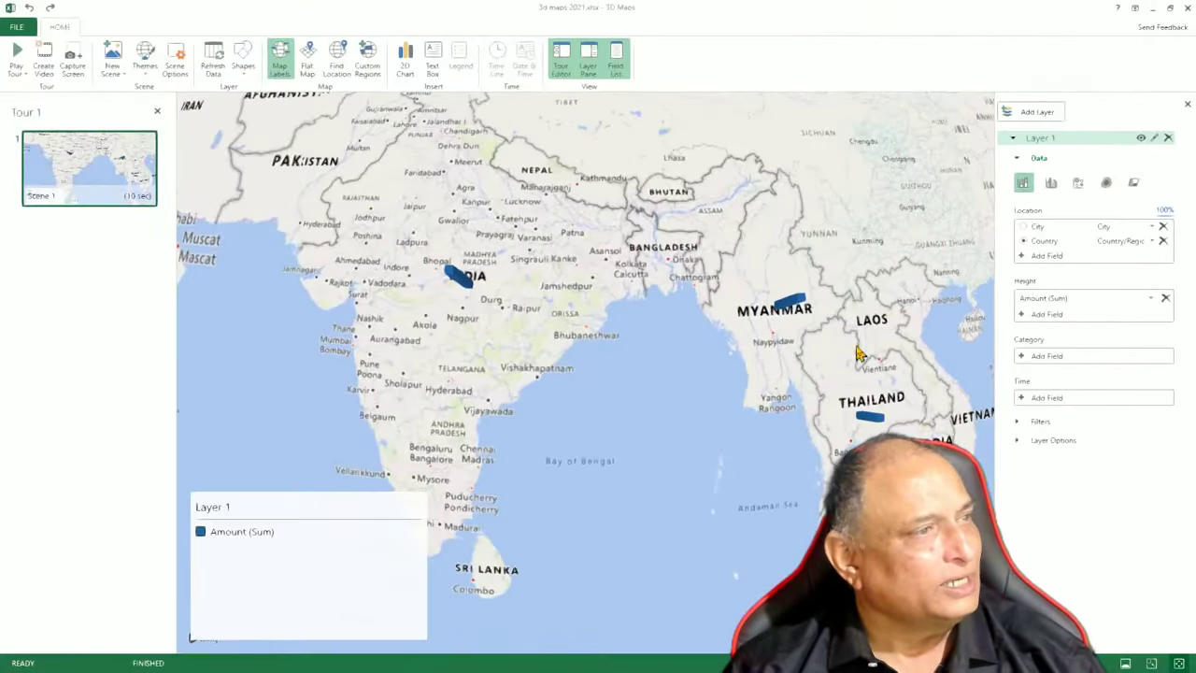
- Switch Layer 1's location type from Country to City
{"action": "scroll", "coordinate": [859, 353], "scroll_direction": "down", "scroll_amount": 5}
{"action": "left_click_drag", "start_coordinate": [748, 421], "coordinate": [593, 270]}
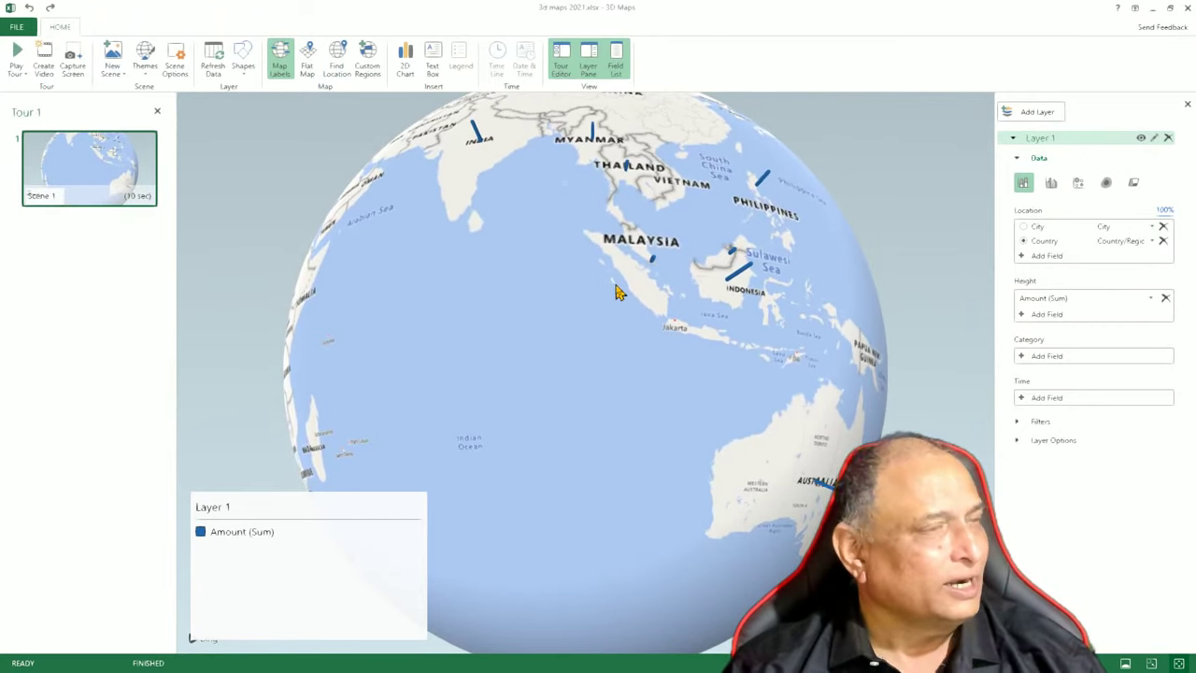
{"action": "left_click", "coordinate": [1024, 227]}
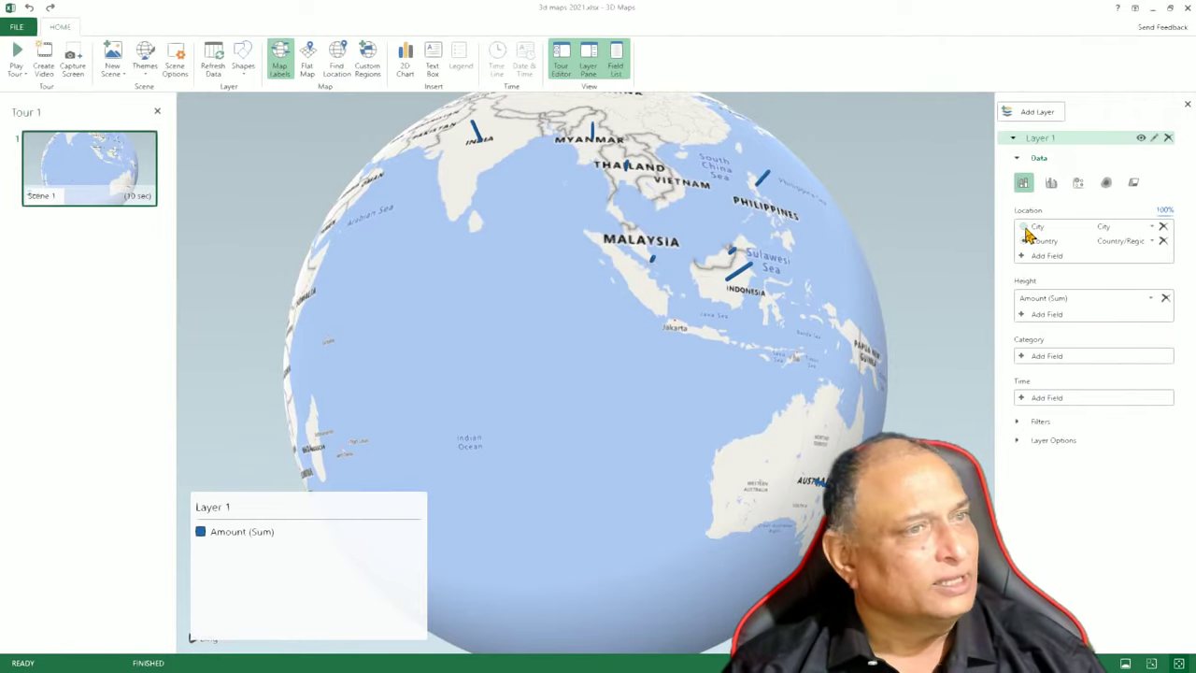
- Zoom and pan the globe to frame Southeast Asia, from Malaysia up to Thailand and Vietnam
{"action": "left_click_drag", "start_coordinate": [636, 357], "coordinate": [613, 248]}
{"action": "left_click_drag", "start_coordinate": [489, 331], "coordinate": [545, 365]}
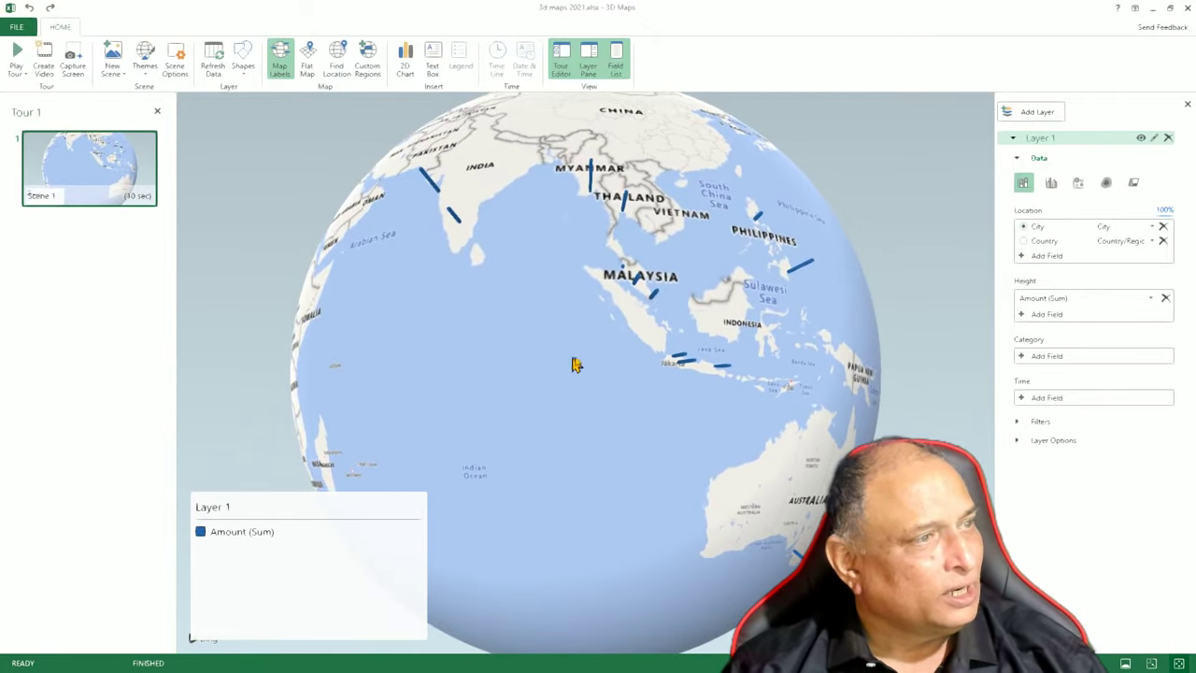
{"action": "scroll", "coordinate": [631, 355], "scroll_direction": "up", "scroll_amount": 5}
{"action": "left_click_drag", "start_coordinate": [649, 330], "coordinate": [568, 407]}
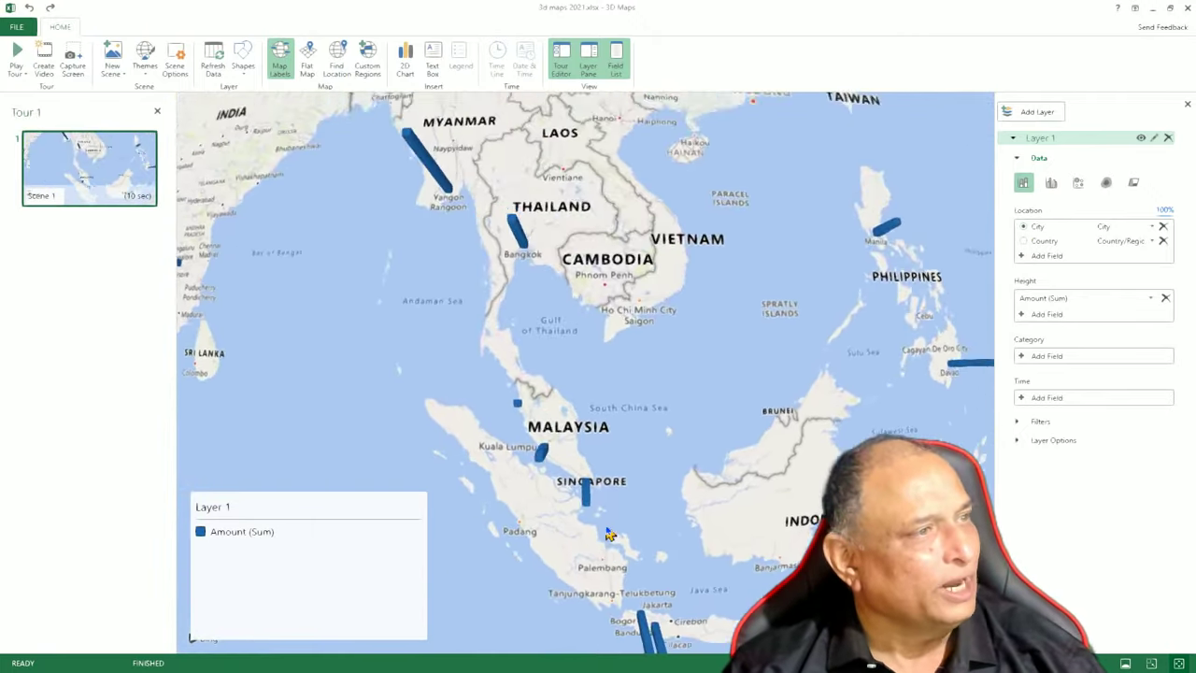
{"action": "left_click_drag", "start_coordinate": [555, 332], "coordinate": [606, 403]}
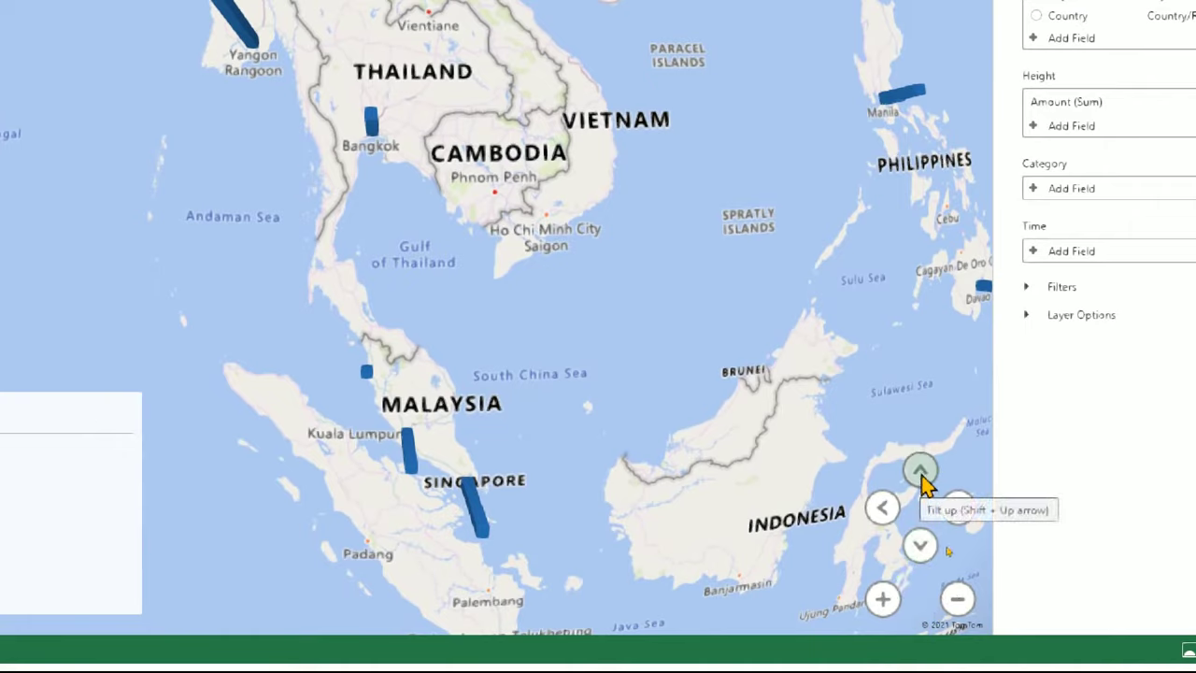
- Tilt the map three notches and rotate the globe to view the columns over Sumatra and Java
{"action": "left_click", "coordinate": [921, 550]}
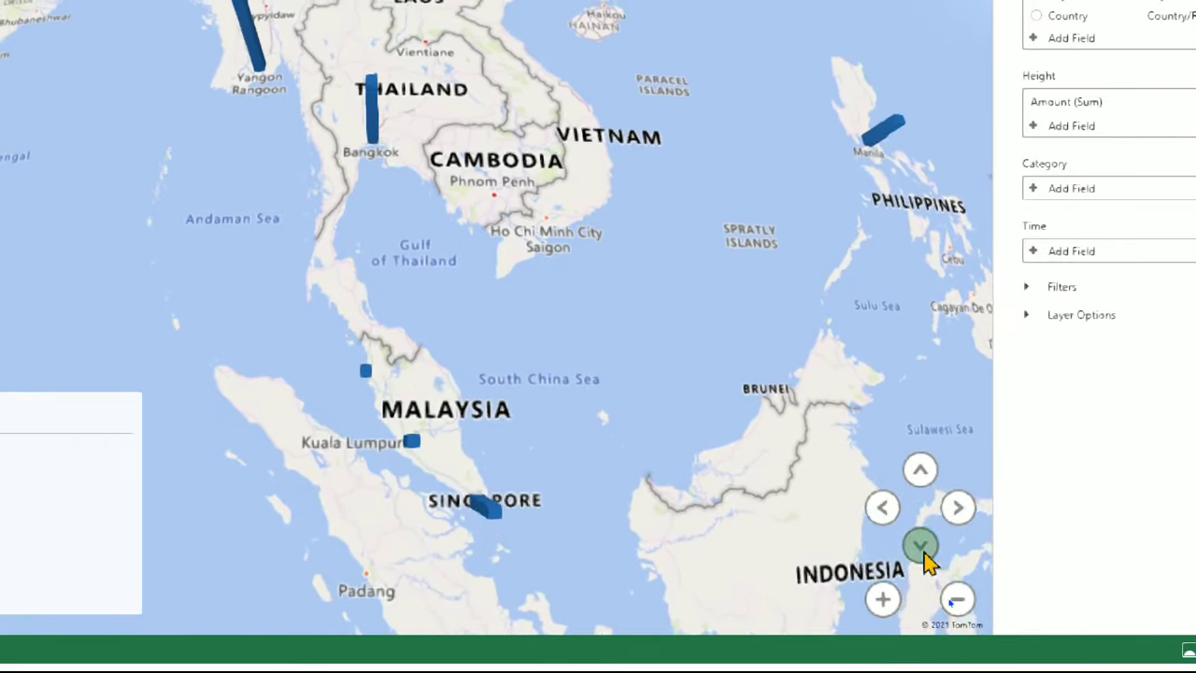
{"action": "left_click", "coordinate": [921, 549]}
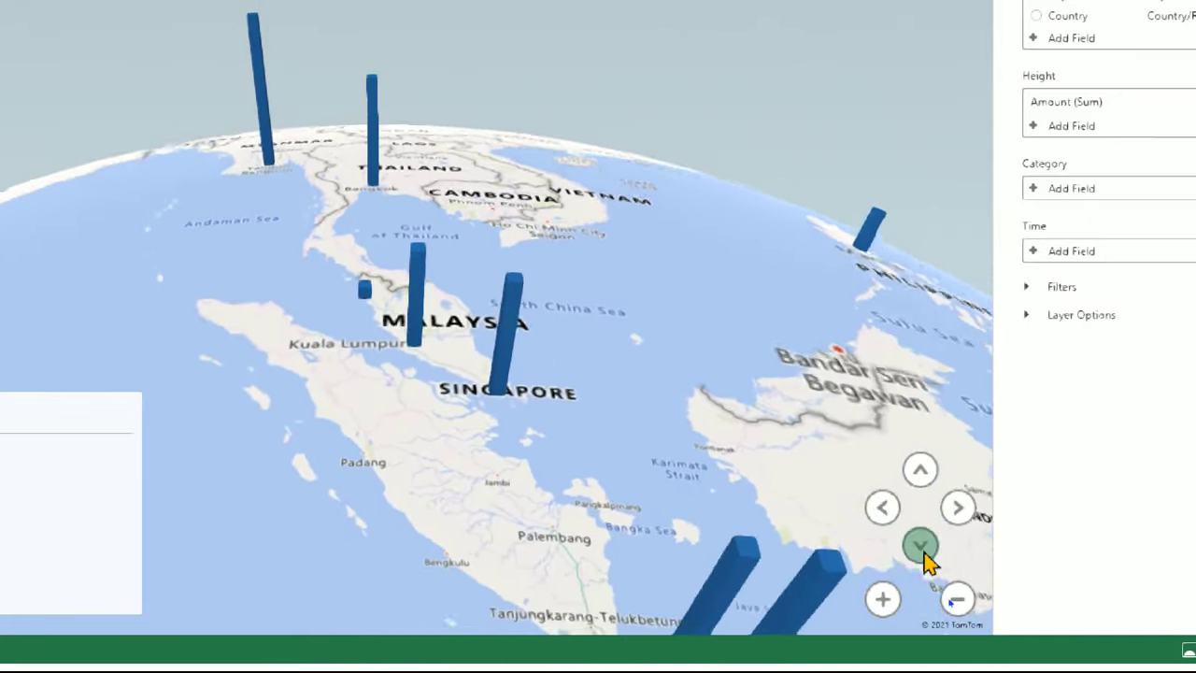
{"action": "left_click", "coordinate": [921, 550]}
{"action": "left_click_drag", "start_coordinate": [580, 430], "coordinate": [397, 336]}
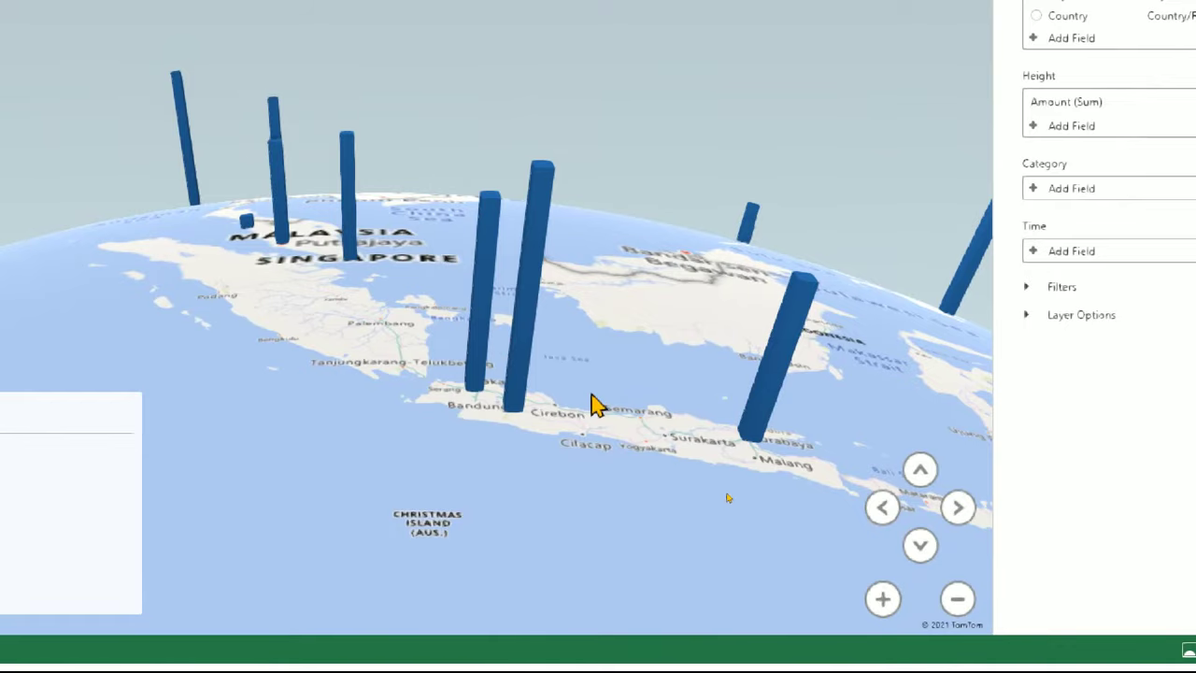
{"action": "left_click_drag", "start_coordinate": [592, 396], "coordinate": [759, 426]}
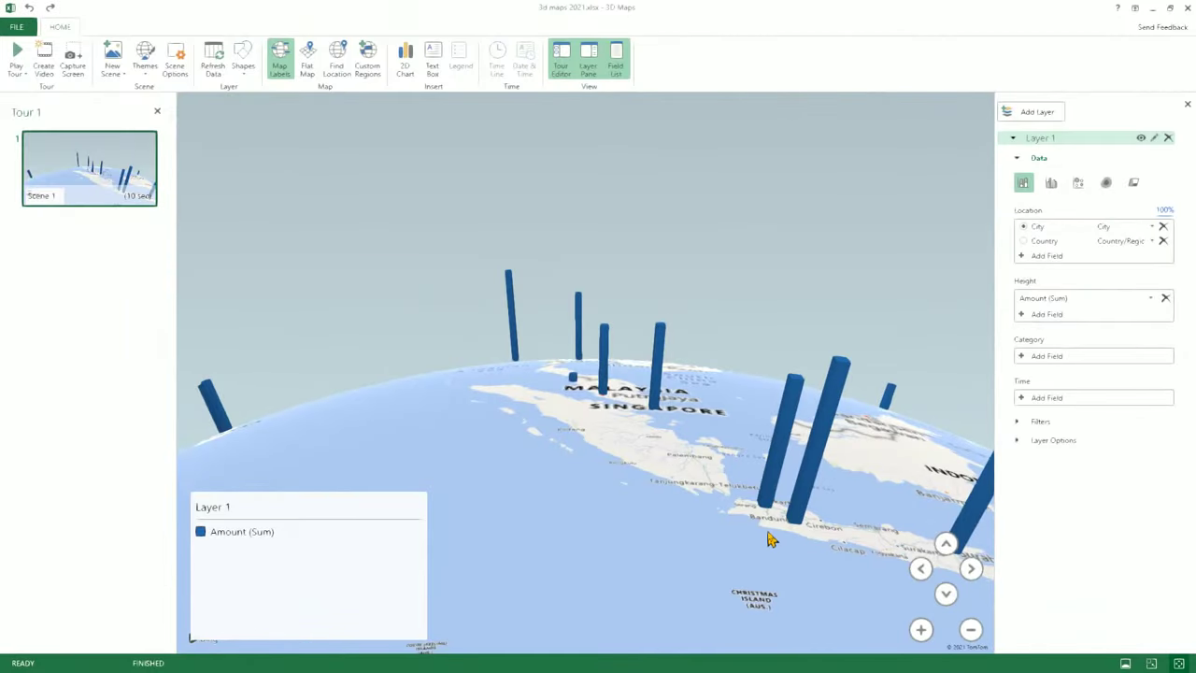
{"action": "left_click_drag", "start_coordinate": [770, 539], "coordinate": [602, 570]}
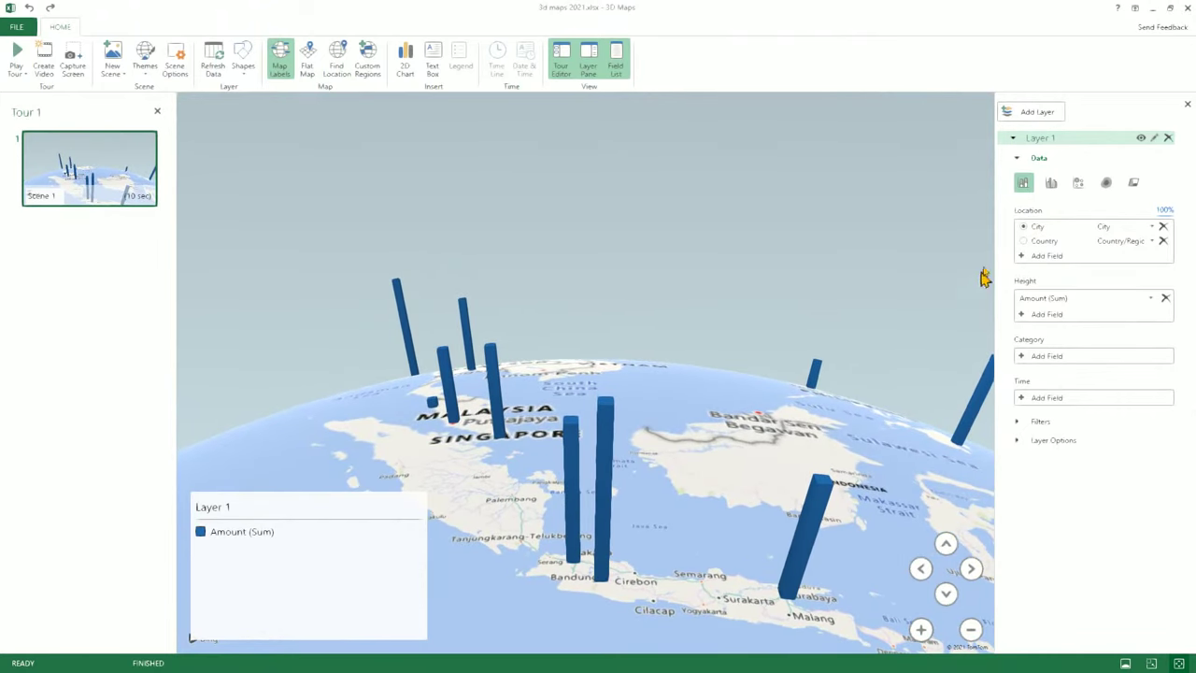
- Close 3D Maps and select a cell inside the table on the Txn sheet
{"action": "left_click", "coordinate": [1181, 9]}
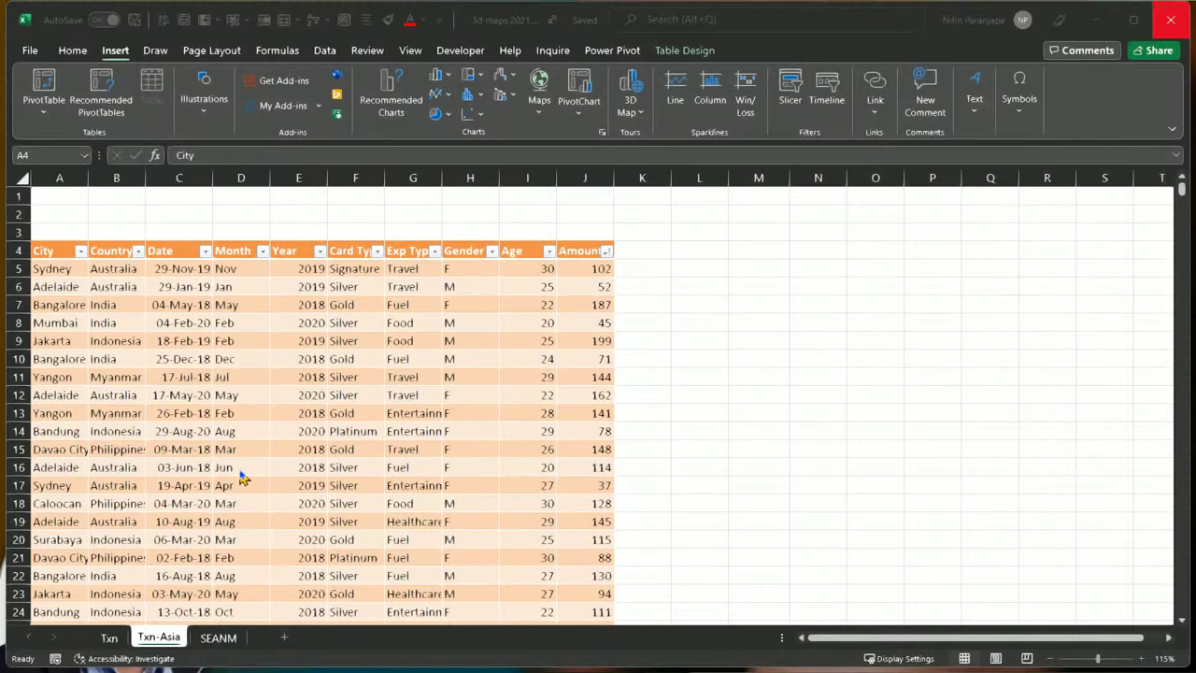
{"action": "left_click", "coordinate": [110, 637]}
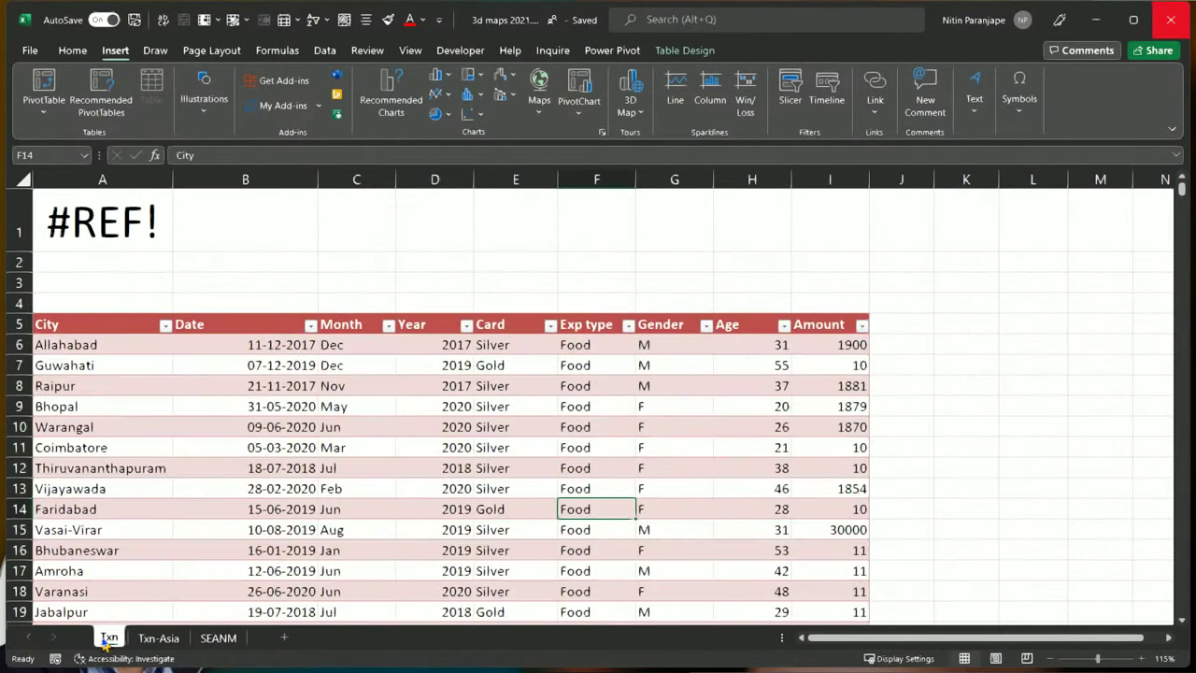
{"action": "left_click", "coordinate": [115, 383]}
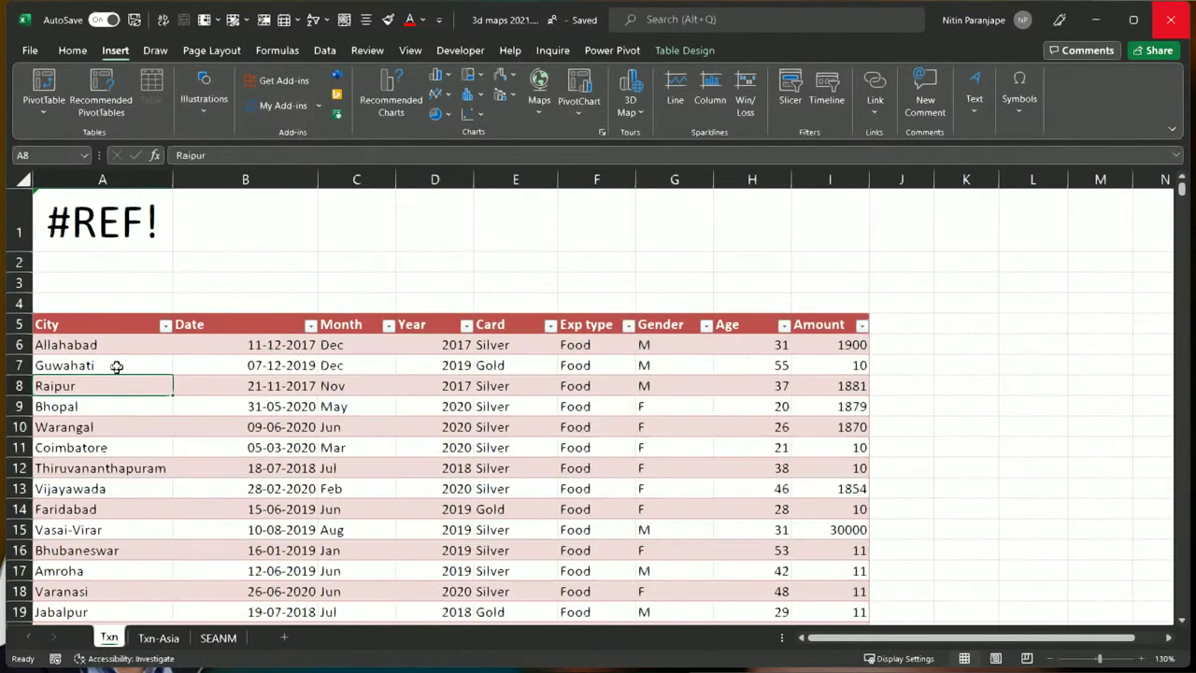
{"action": "left_click", "coordinate": [129, 245]}
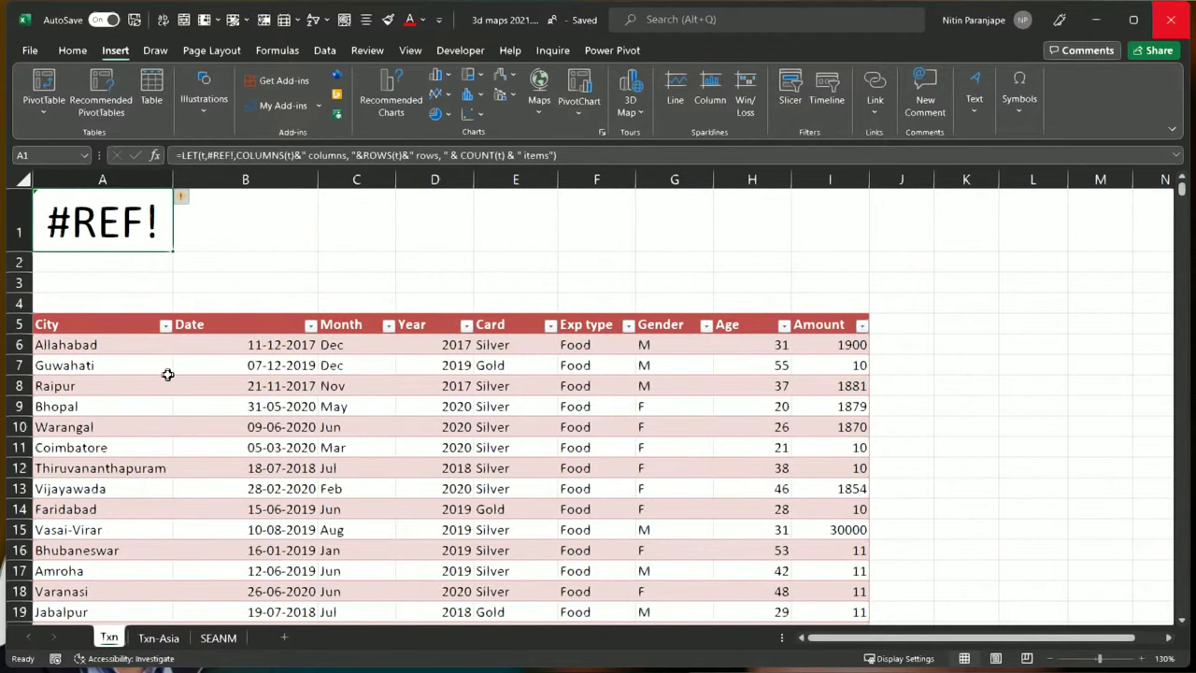
{"action": "scroll", "coordinate": [168, 374], "scroll_direction": "down", "scroll_amount": 5}
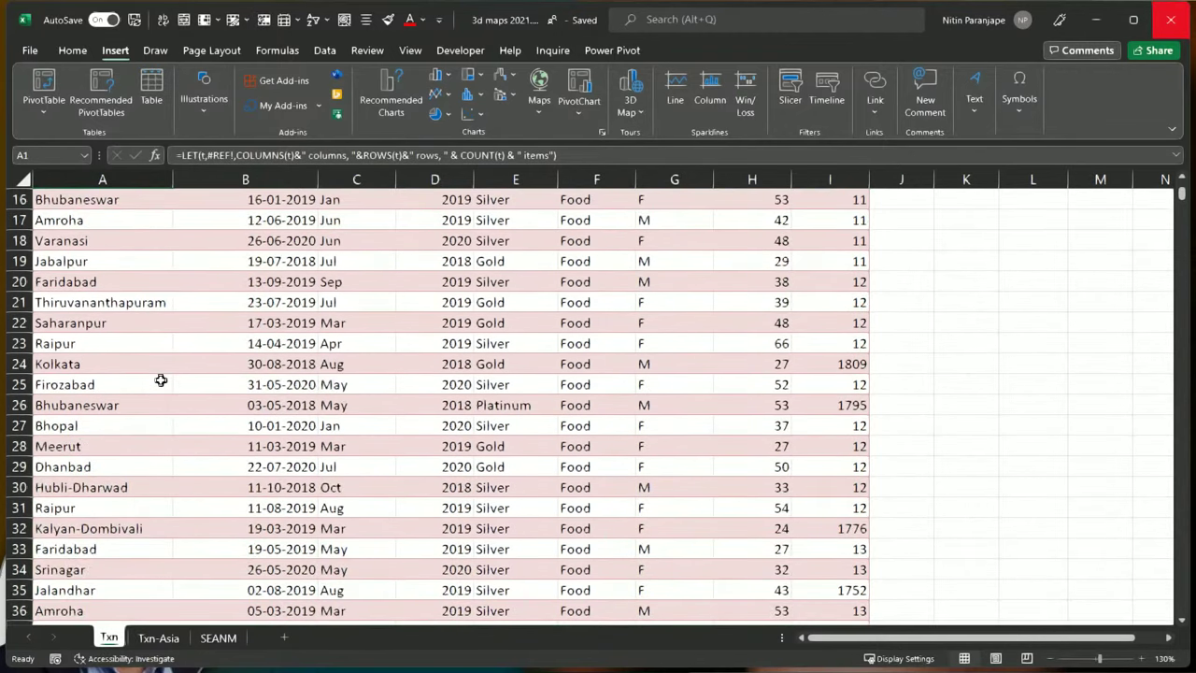
{"action": "scroll", "coordinate": [163, 376], "scroll_direction": "up", "scroll_amount": 2}
{"action": "left_click", "coordinate": [273, 343]}
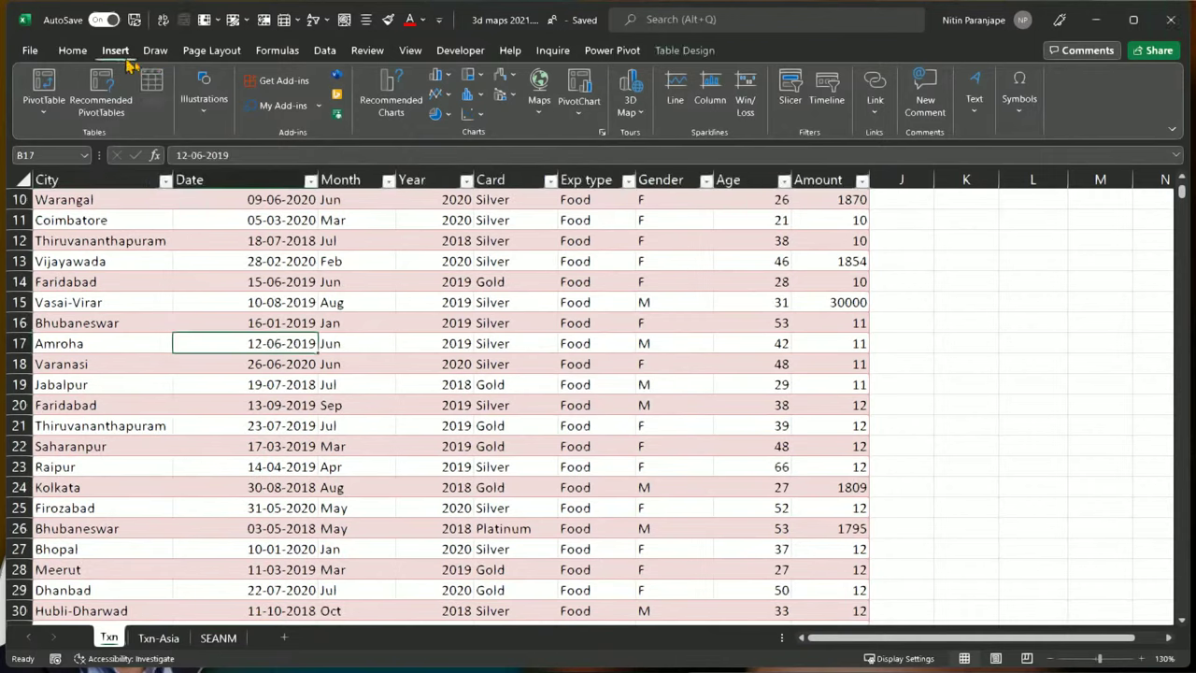
- Delete the existing Tour 1 in 3D Maps and start a new tour from the Txn data
{"action": "left_click", "coordinate": [632, 94]}
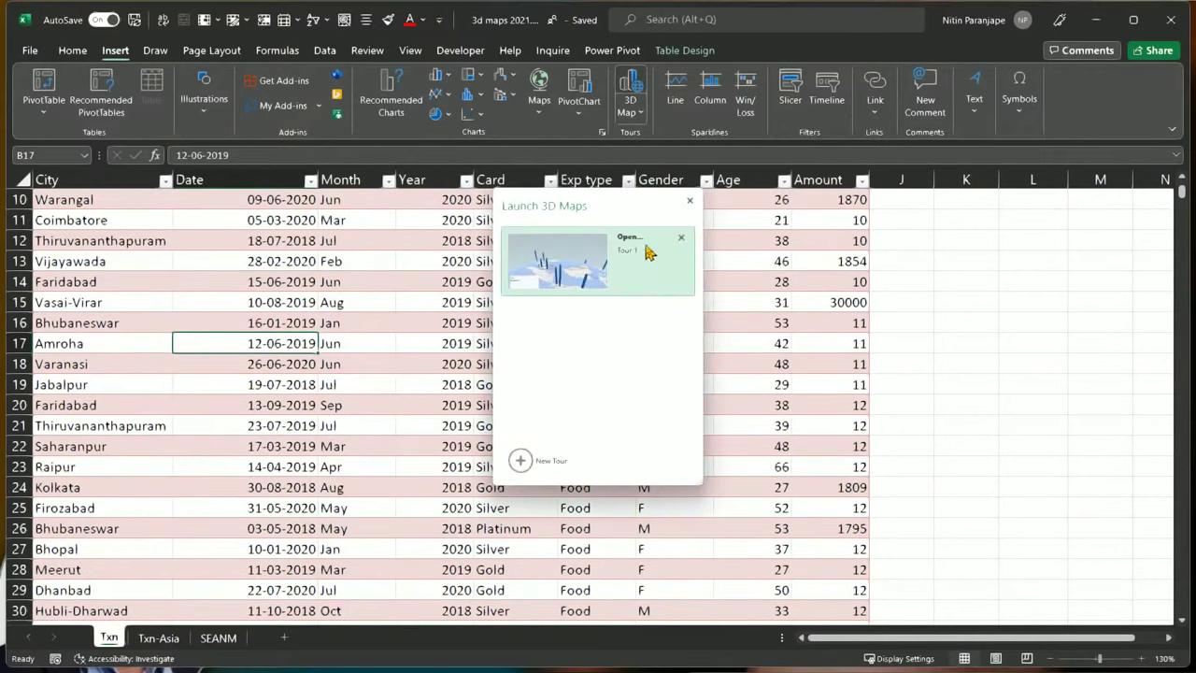
{"action": "left_click", "coordinate": [681, 239]}
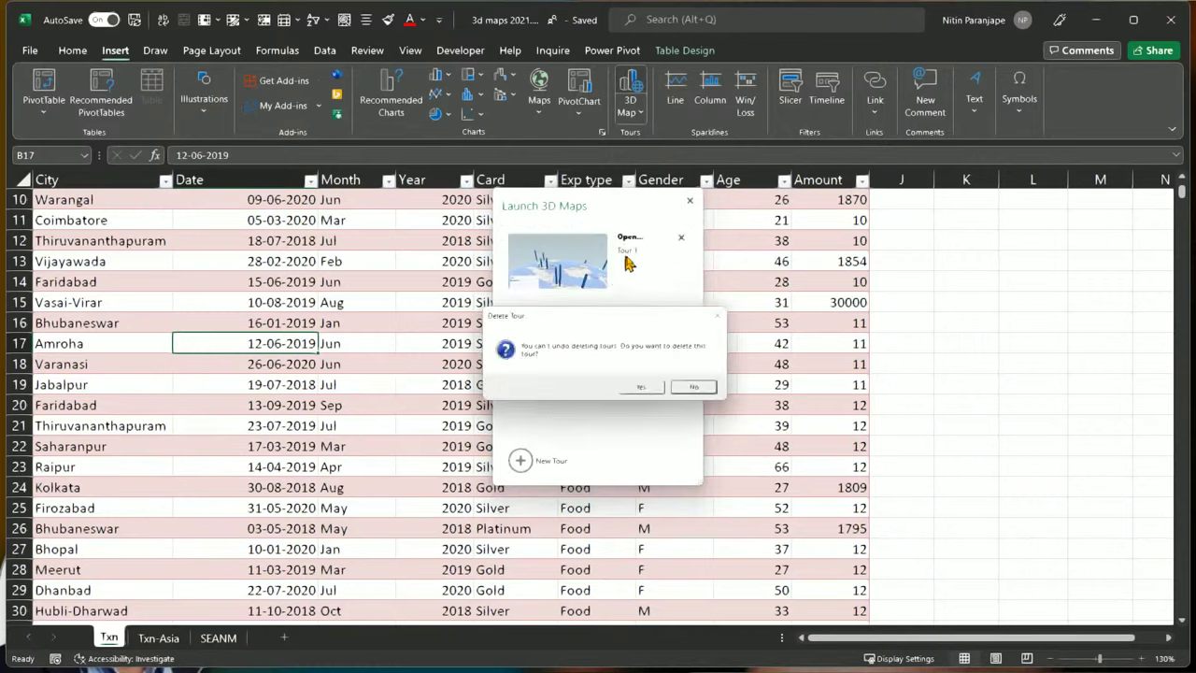
{"action": "left_click", "coordinate": [643, 386]}
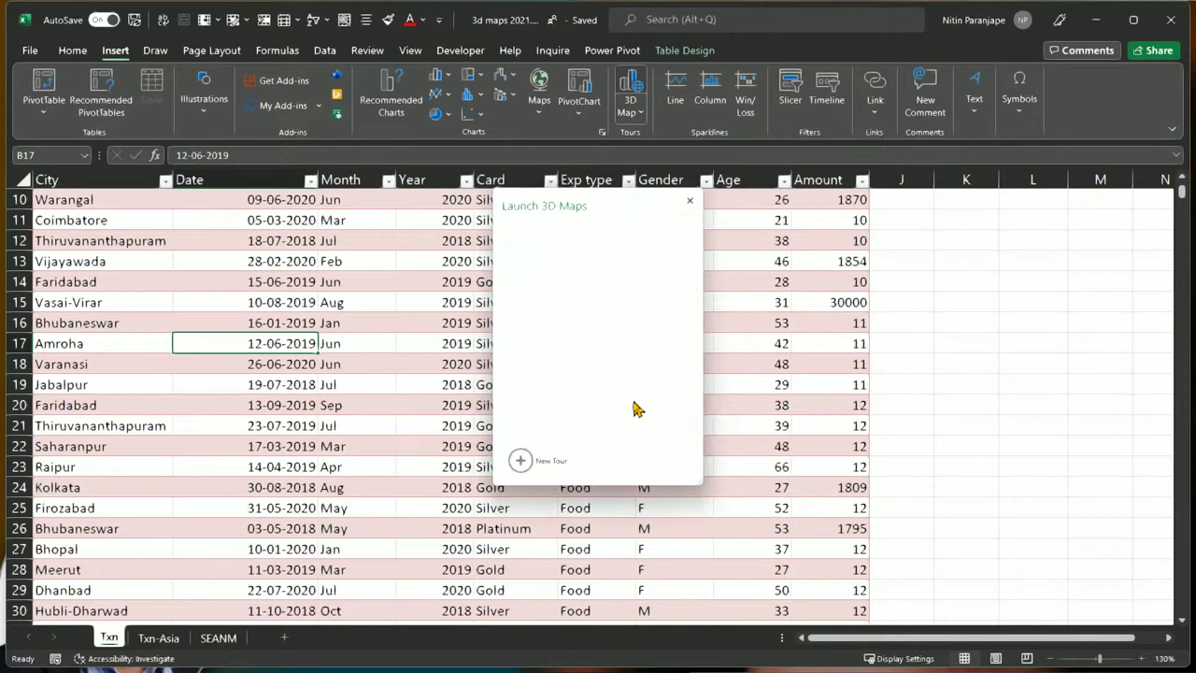
{"action": "left_click", "coordinate": [520, 458]}
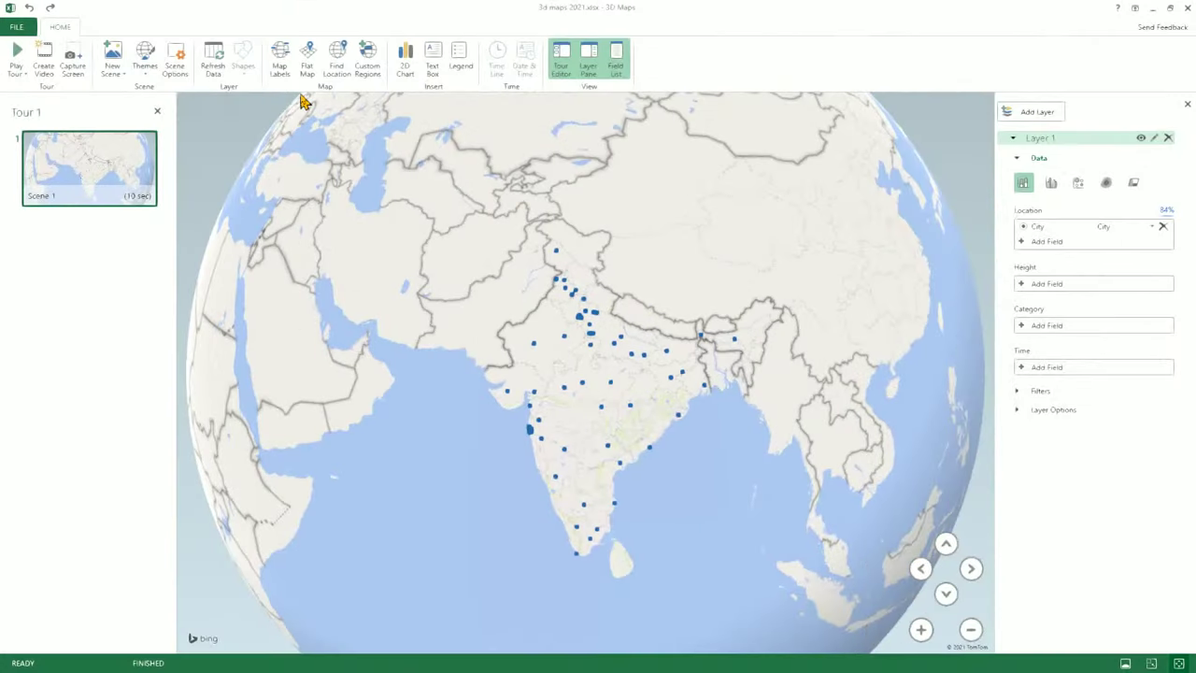
- Show map labels, size the columns by Amount (Sum), and remove the legend
{"action": "left_click", "coordinate": [280, 60]}
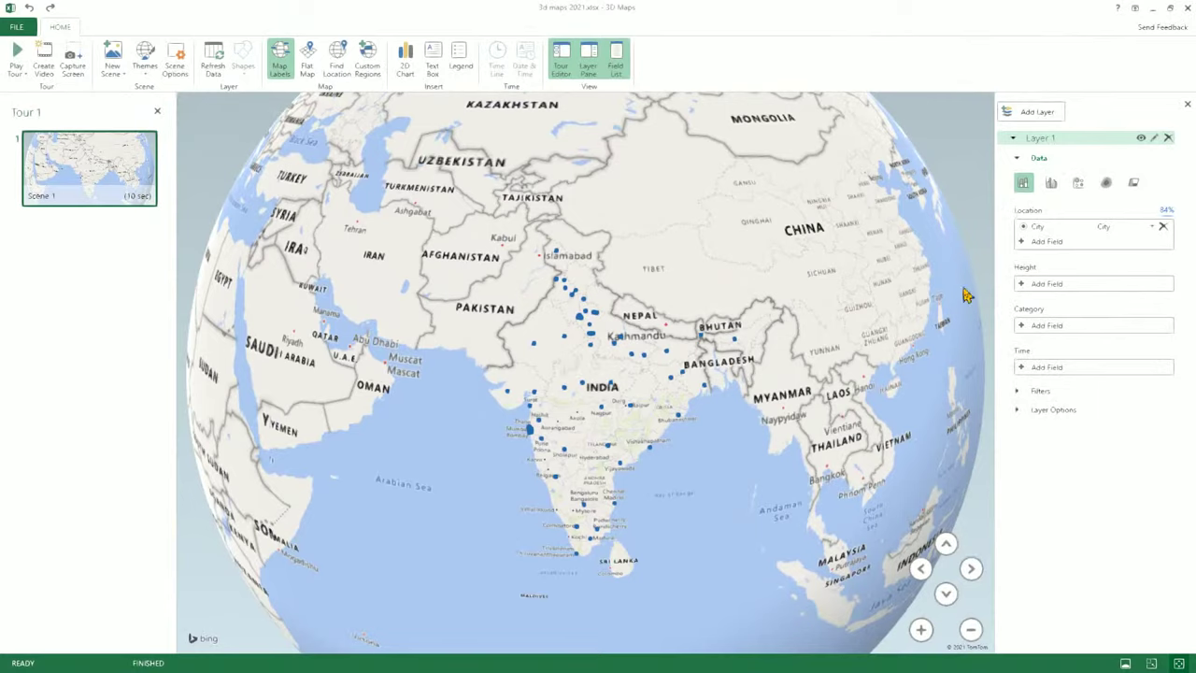
{"action": "left_click", "coordinate": [1045, 292]}
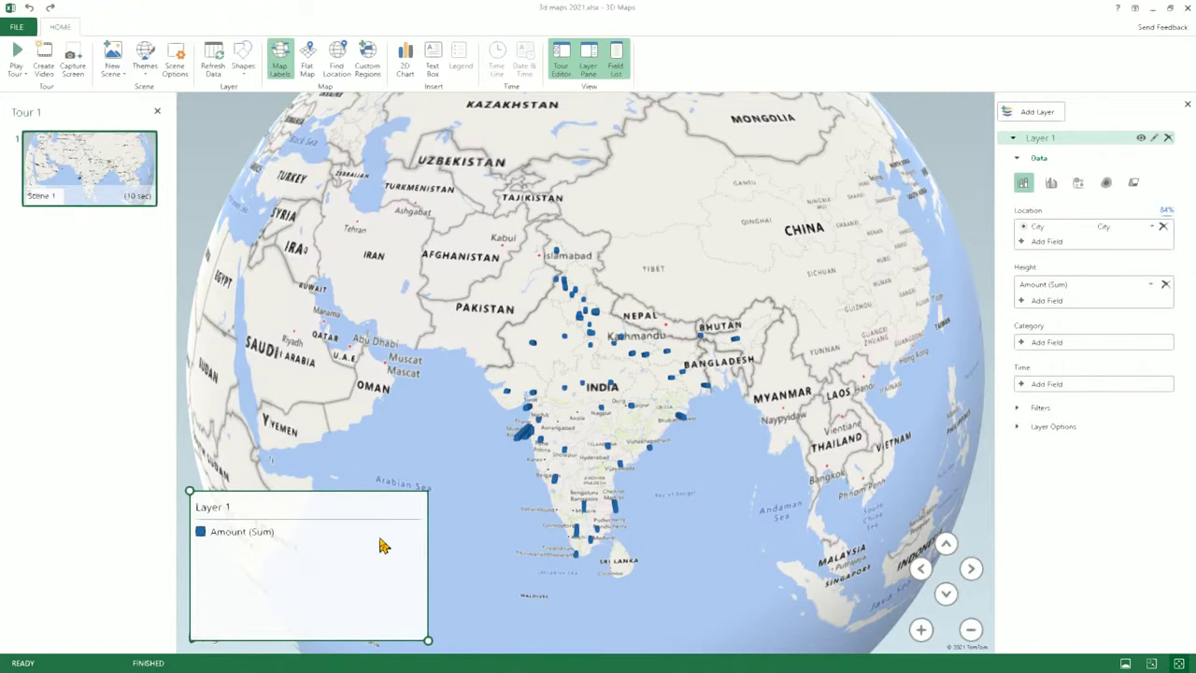
{"action": "key", "text": "Delete"}
{"action": "scroll", "coordinate": [738, 540], "scroll_direction": "up", "scroll_amount": 5}
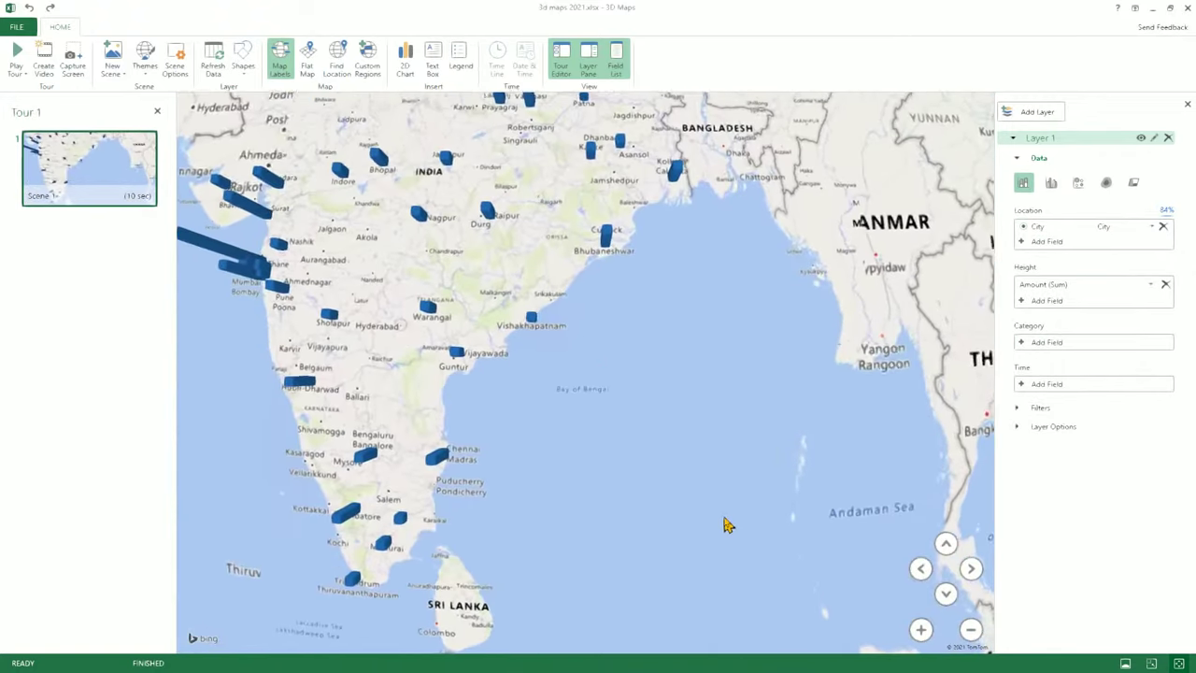
- Tilt and rotate the globe until western India from Gujarat to Mumbai fills the view
{"action": "left_click_drag", "start_coordinate": [718, 528], "coordinate": [894, 184]}
{"action": "left_click_drag", "start_coordinate": [569, 405], "coordinate": [459, 360]}
{"action": "key", "text": "alt"}
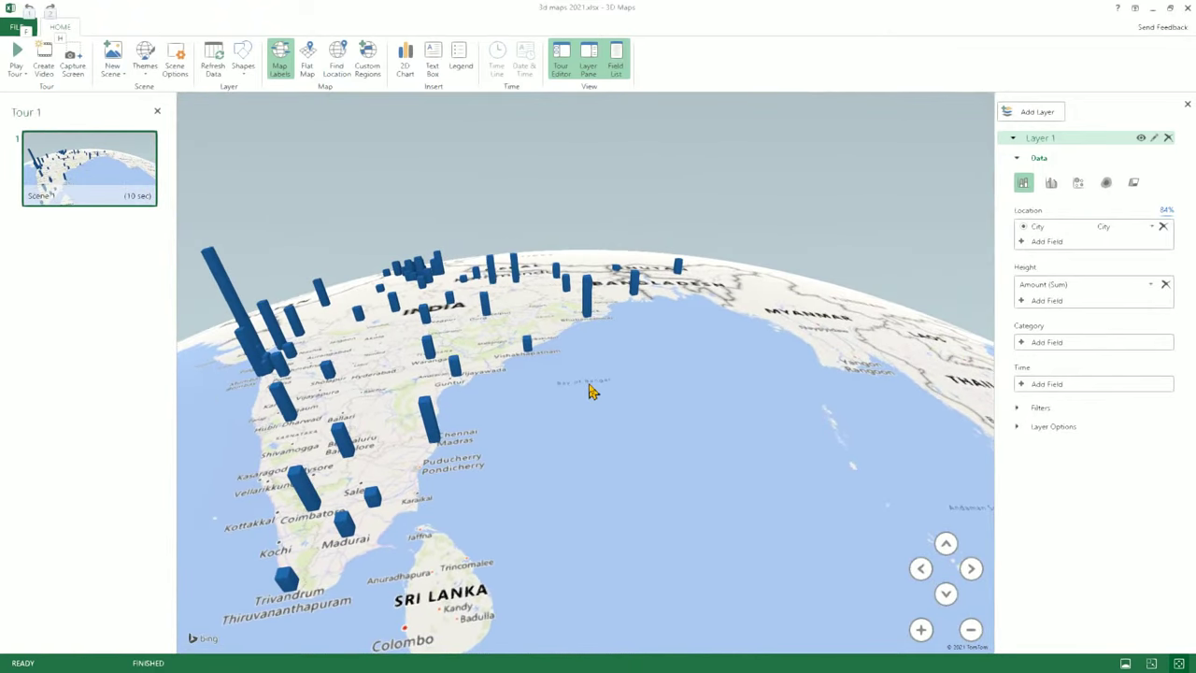
{"action": "left_click_drag", "start_coordinate": [590, 390], "coordinate": [739, 413]}
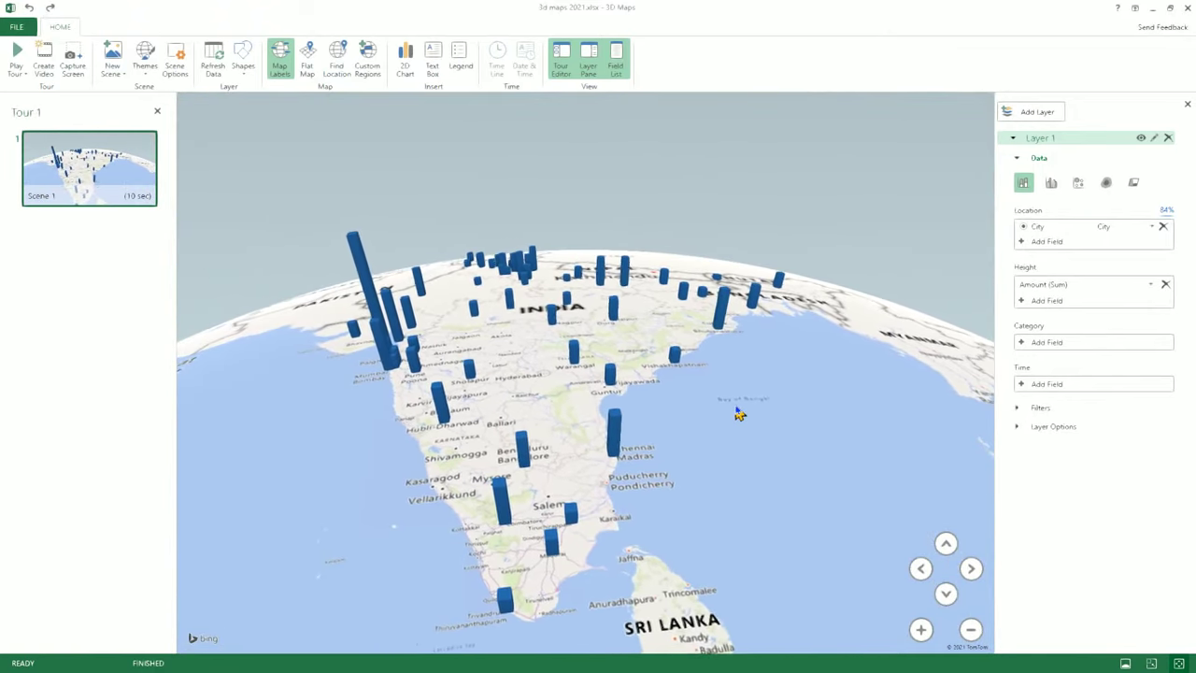
{"action": "left_click", "coordinate": [921, 569]}
{"action": "left_click", "coordinate": [921, 569]}
{"action": "left_click", "coordinate": [944, 594]}
{"action": "left_click", "coordinate": [945, 547]}
{"action": "left_click", "coordinate": [969, 568]}
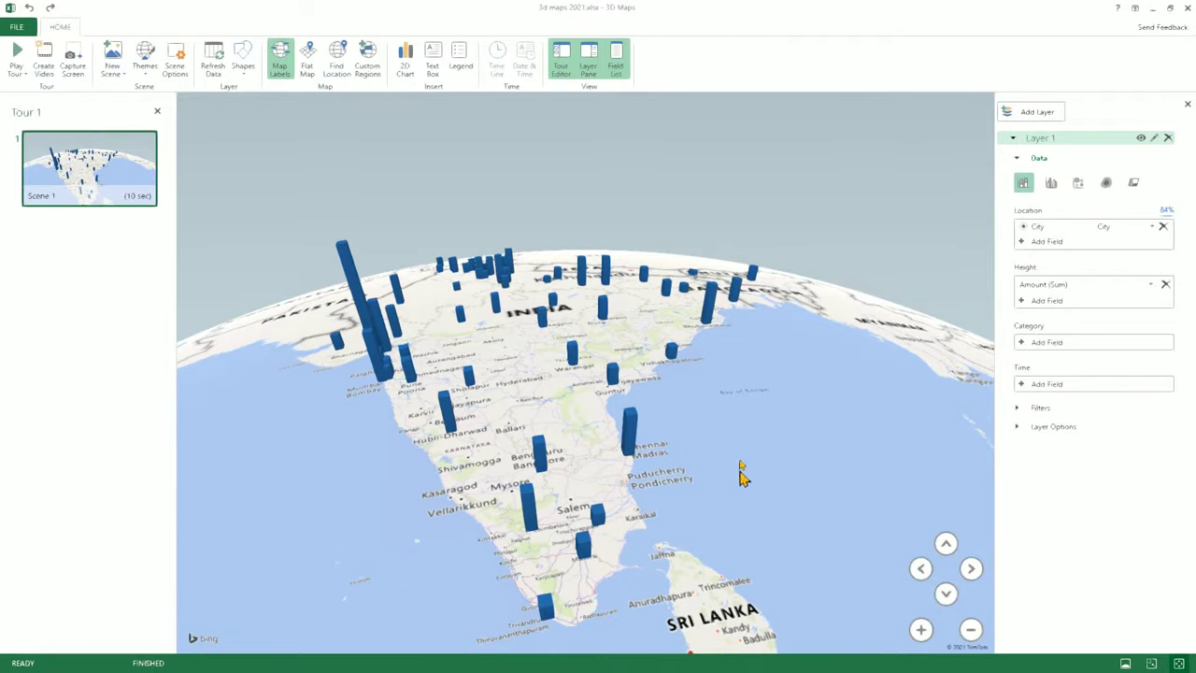
{"action": "key", "text": "alt"}
{"action": "mouse_move", "coordinate": [670, 424]}
{"action": "left_mouse_down"}
{"action": "mouse_move", "coordinate": [587, 381]}
{"action": "mouse_move", "coordinate": [622, 547]}
{"action": "mouse_move", "coordinate": [697, 416]}
{"action": "mouse_move", "coordinate": [650, 429]}
{"action": "left_mouse_up"}
{"action": "left_click_drag", "start_coordinate": [371, 383], "coordinate": [488, 440]}
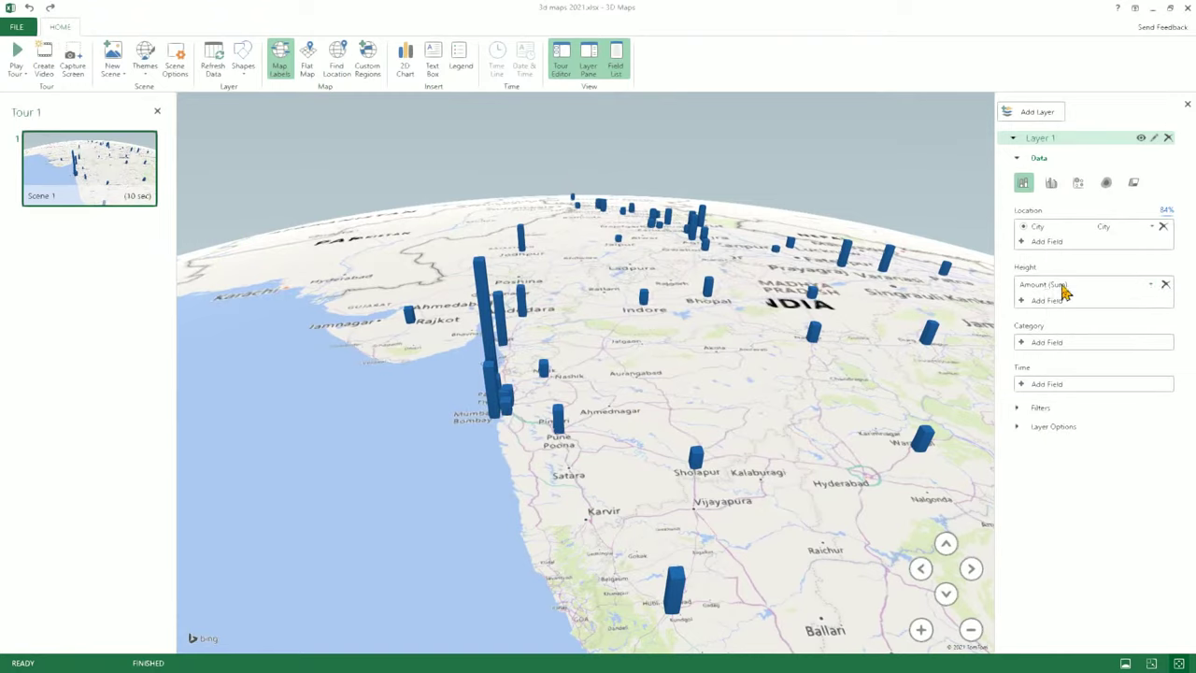
- Set Card as Layer 1's Category, then check the Gold, Platinum, Signature and Silver values in the table
{"action": "left_click", "coordinate": [1040, 342]}
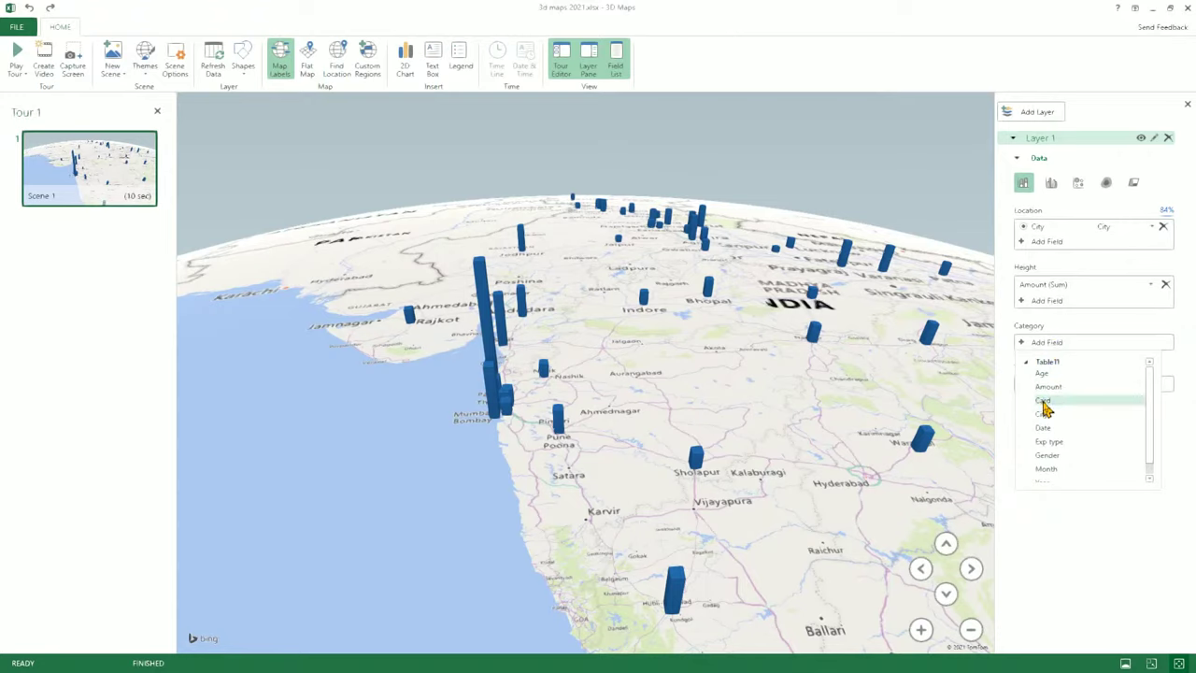
{"action": "left_click", "coordinate": [1043, 402]}
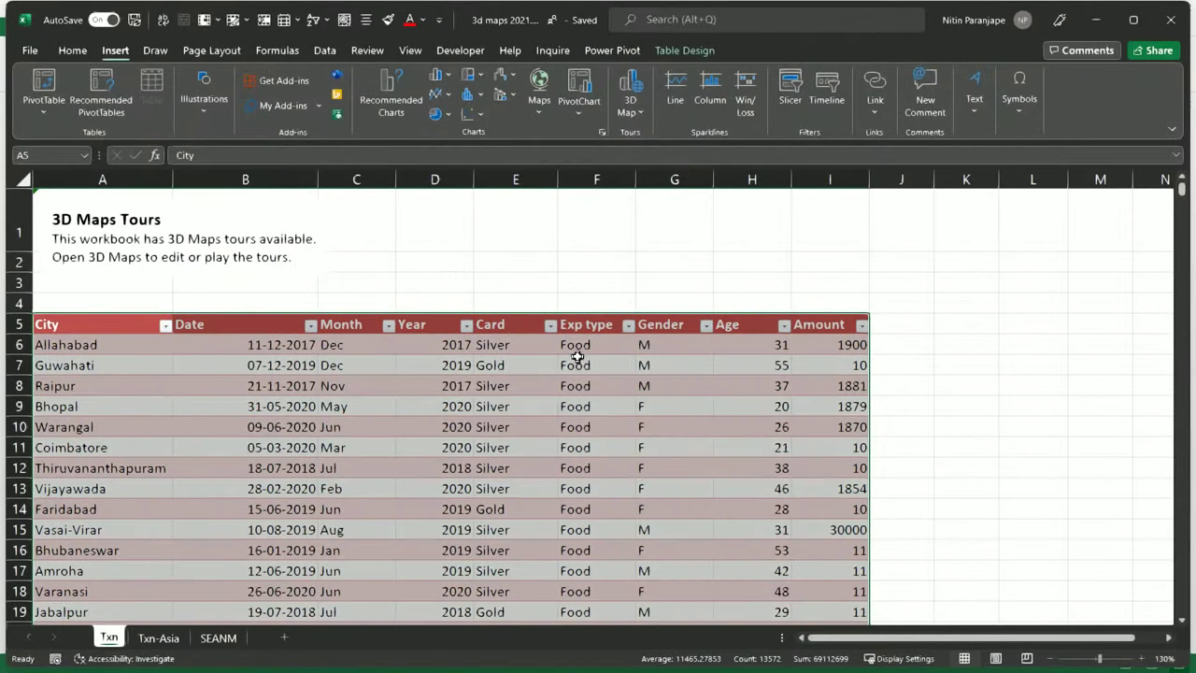
{"action": "left_click", "coordinate": [551, 363]}
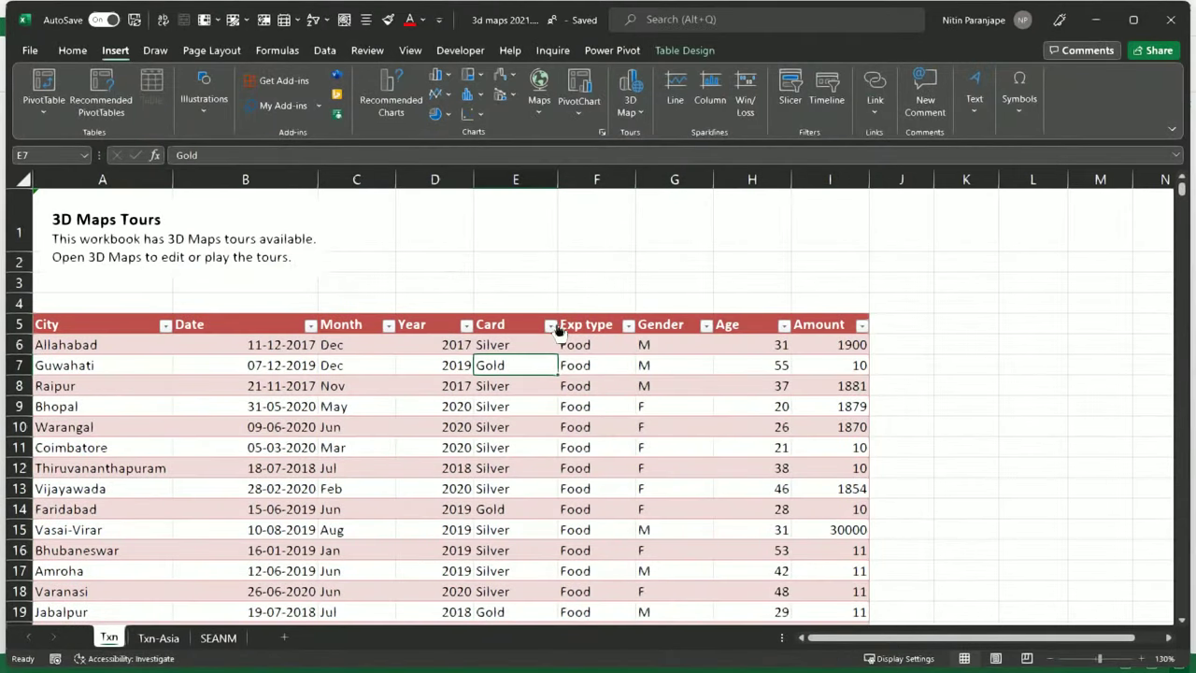
{"action": "left_click", "coordinate": [550, 324]}
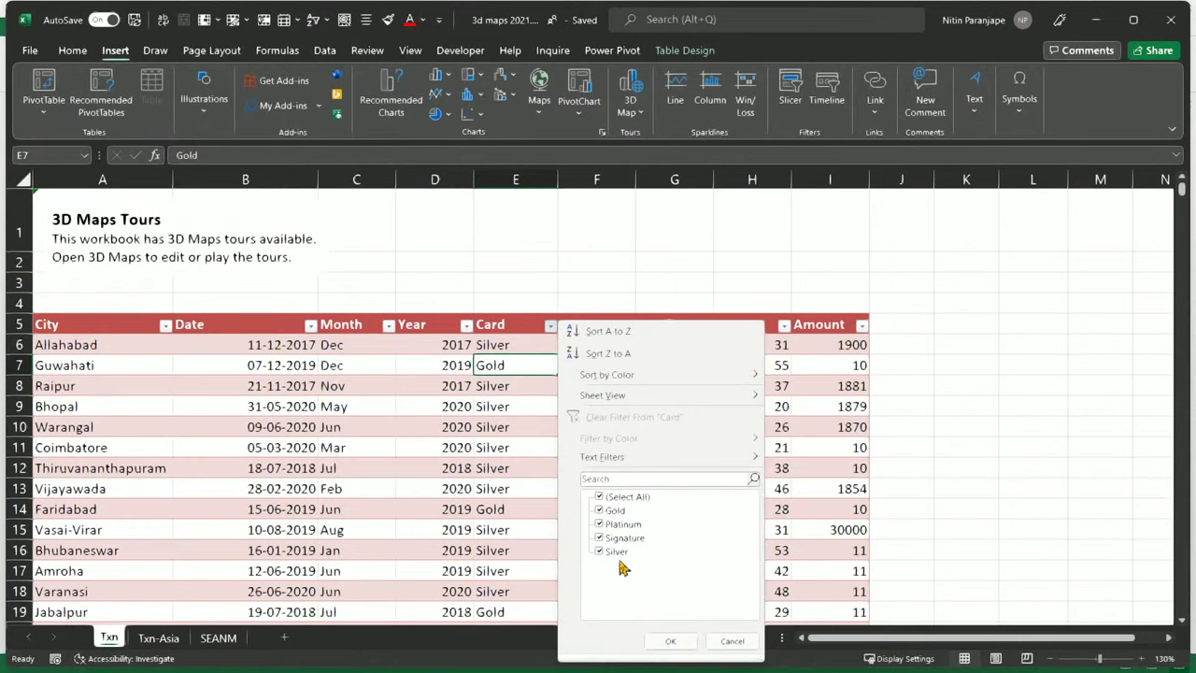
{"action": "left_click", "coordinate": [731, 641]}
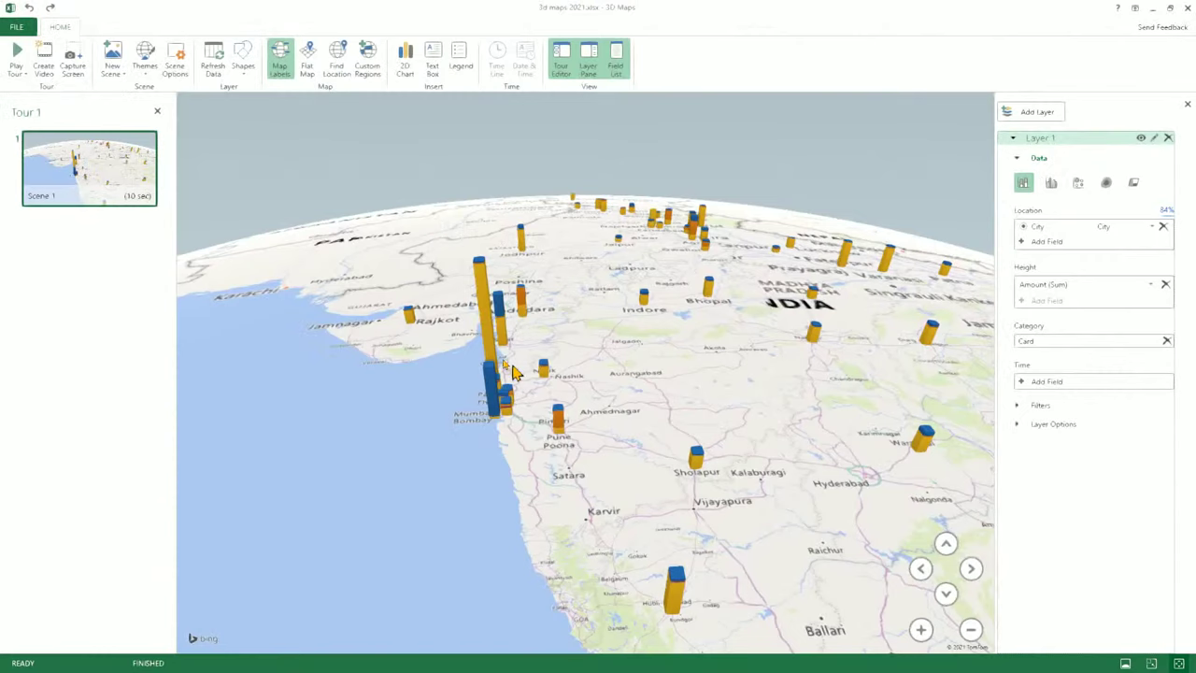
- Add a Layer 1 legend, shrink its box, and zoom toward the Mumbai and Thane columns
{"action": "left_click", "coordinate": [462, 65]}
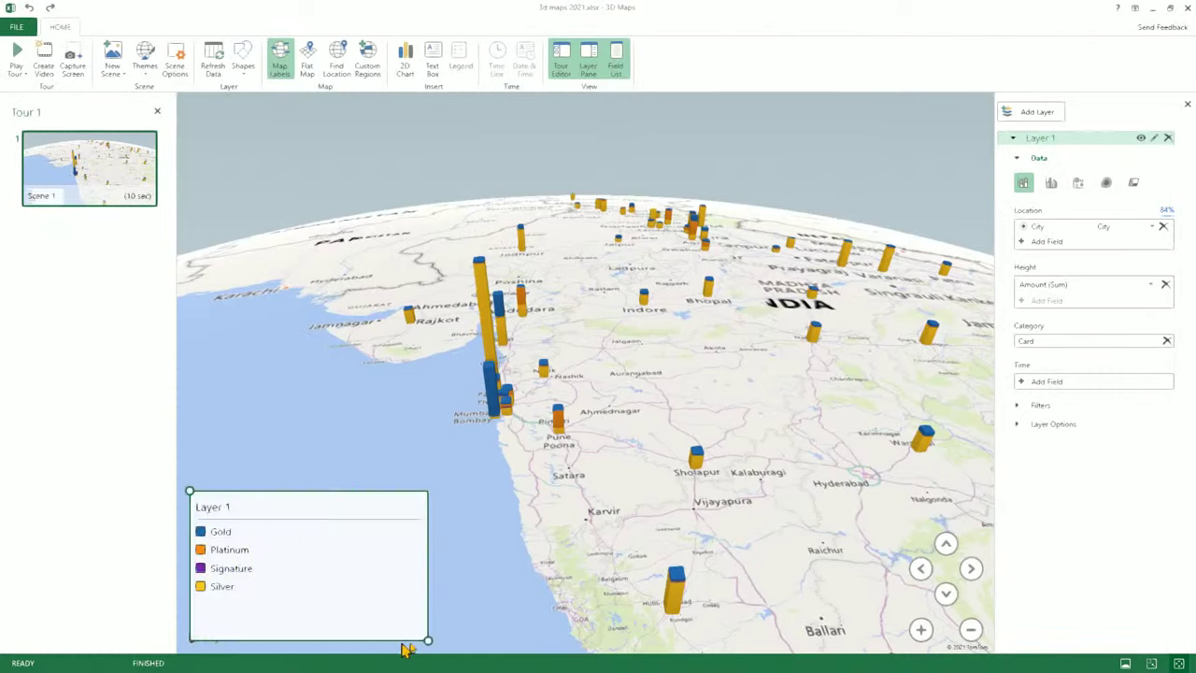
{"action": "left_click_drag", "start_coordinate": [428, 643], "coordinate": [274, 616]}
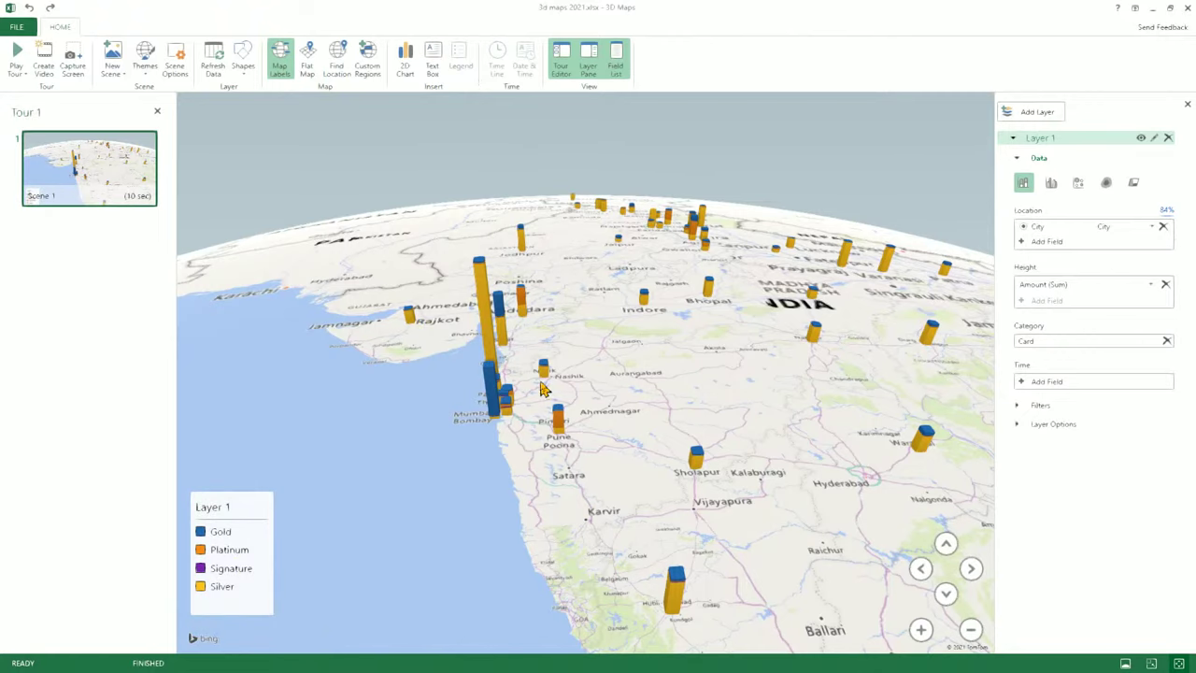
{"action": "scroll", "coordinate": [549, 391], "scroll_direction": "up", "scroll_amount": 3}
{"action": "scroll", "coordinate": [566, 458], "scroll_direction": "down", "scroll_amount": 3}
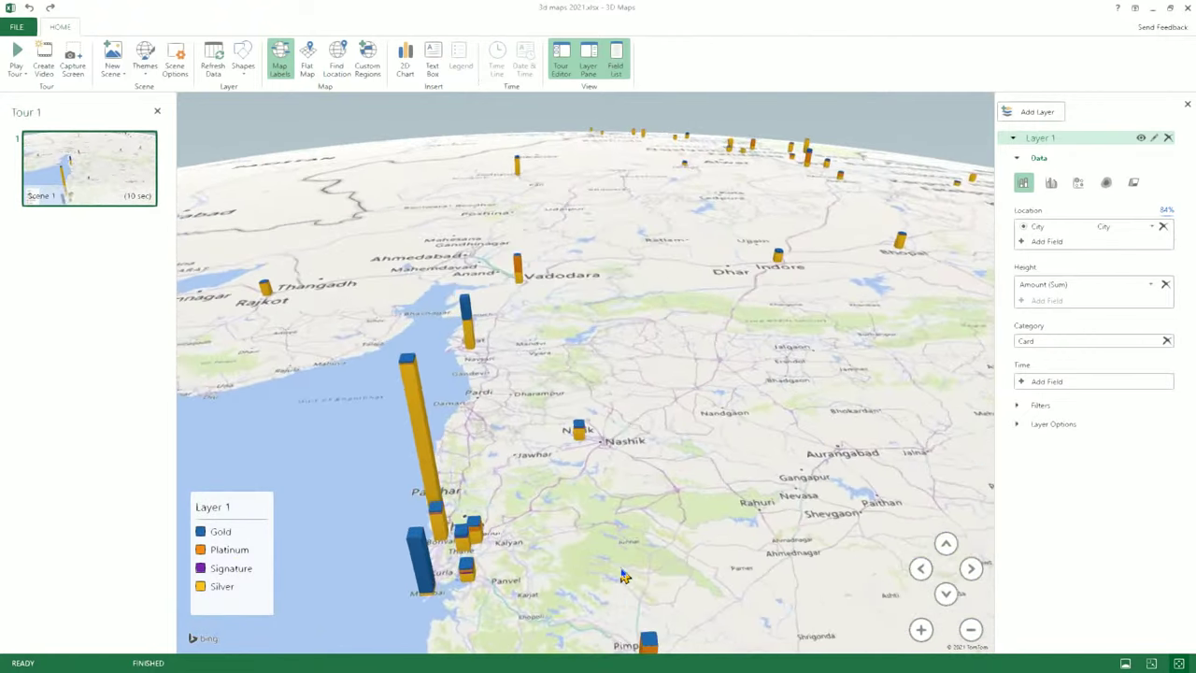
{"action": "left_click_drag", "start_coordinate": [525, 572], "coordinate": [529, 509]}
{"action": "scroll", "coordinate": [535, 505], "scroll_direction": "up", "scroll_amount": 3}
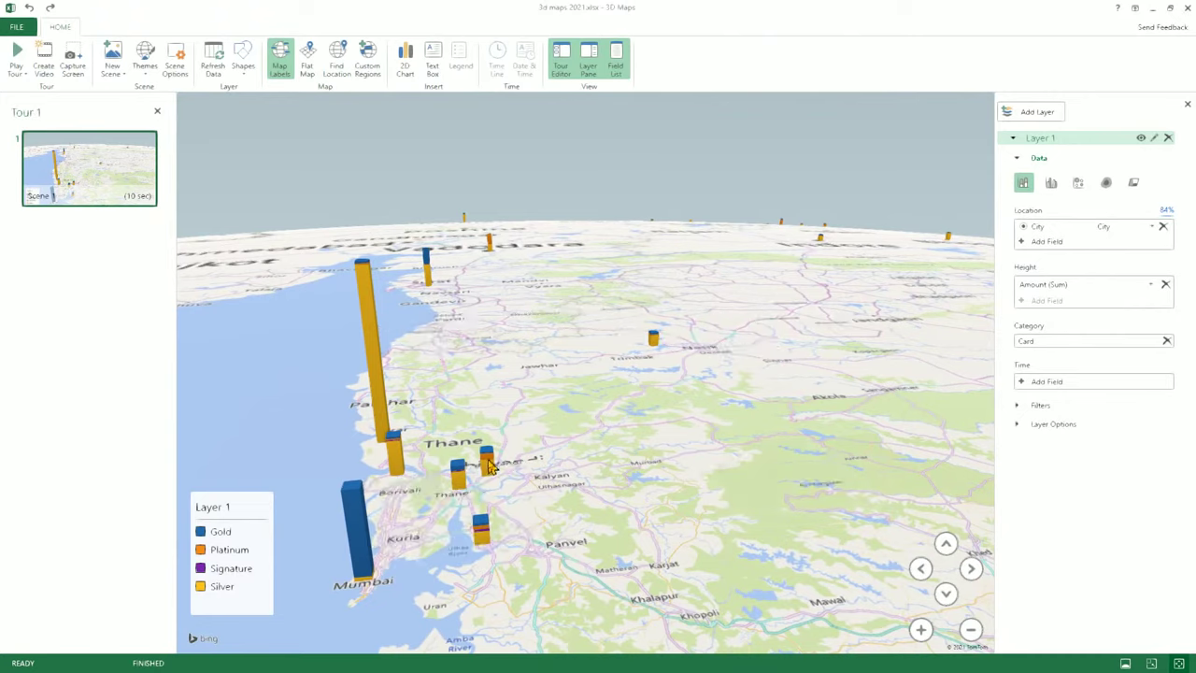
- Bring the Mumbai coast into view and show card types as clustered side-by-side columns
{"action": "mouse_move", "coordinate": [458, 478]}
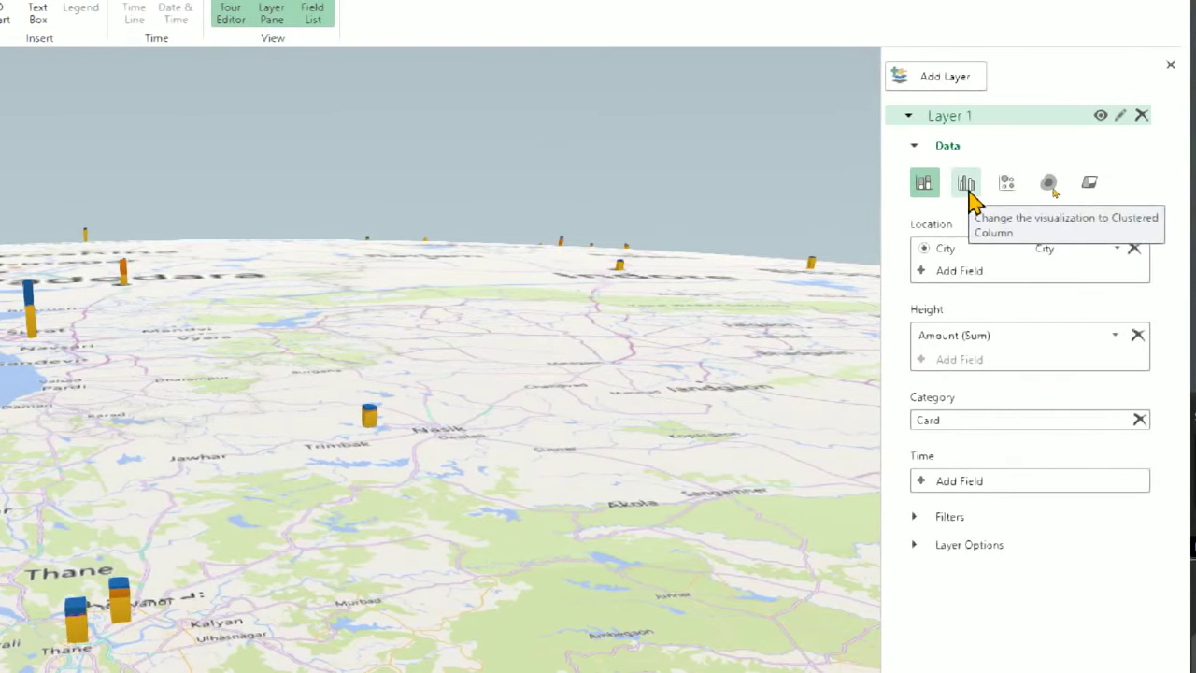
{"action": "left_click_drag", "start_coordinate": [401, 421], "coordinate": [569, 371]}
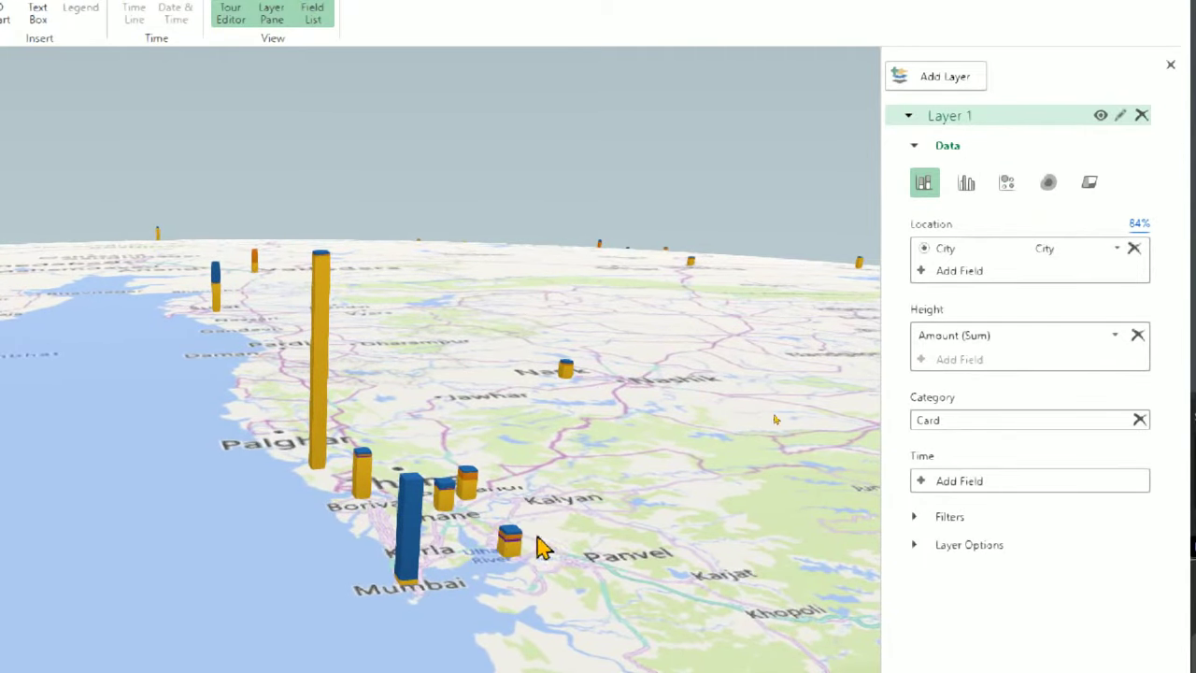
{"action": "left_click", "coordinate": [967, 184]}
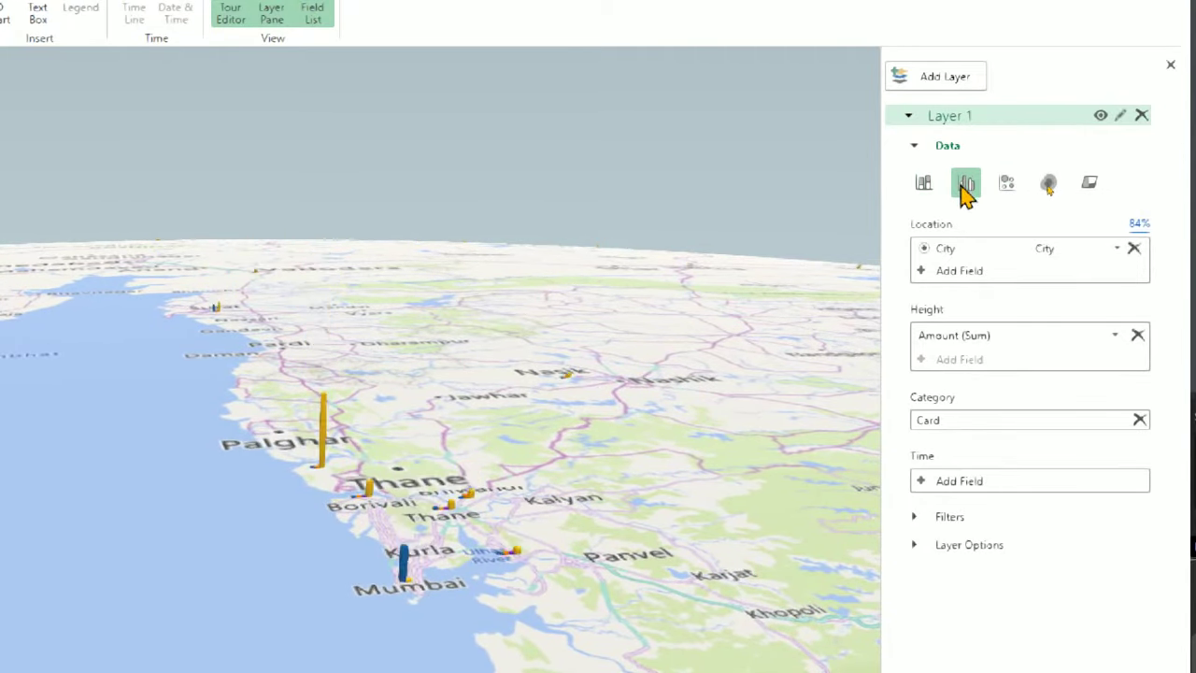
{"action": "left_click_drag", "start_coordinate": [507, 566], "coordinate": [507, 606]}
- Switch to the Bubble visualization so each city is a card-type pie sized by Amount, and zoom in
{"action": "left_click", "coordinate": [1007, 184]}
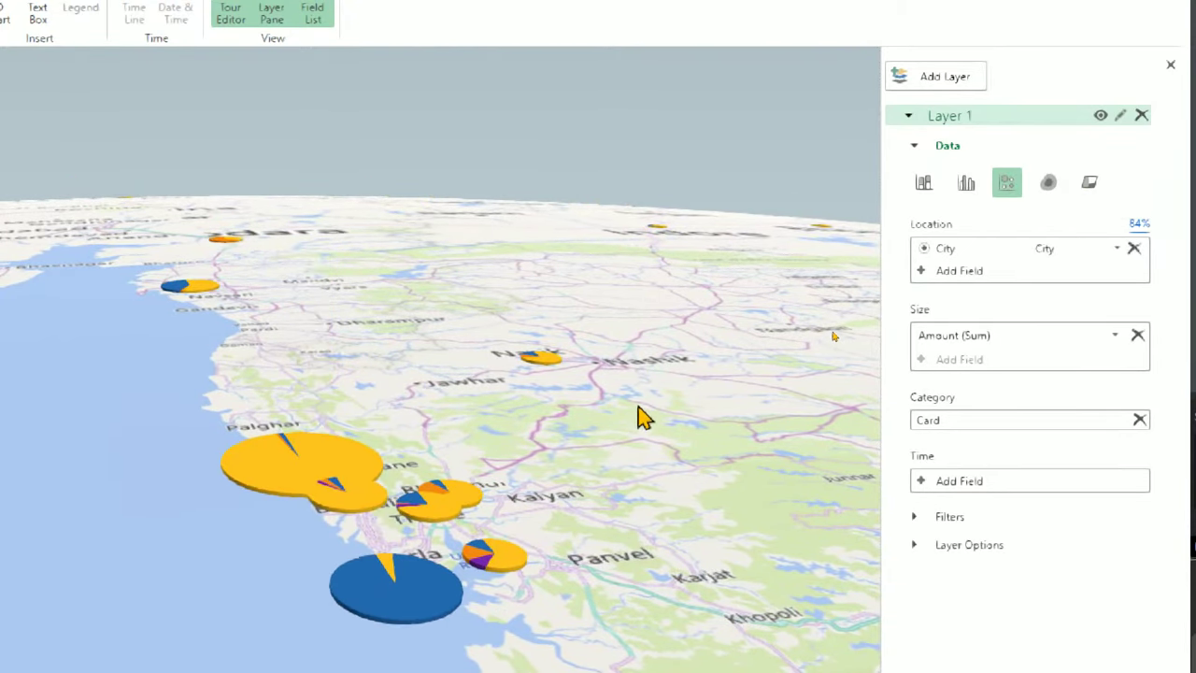
{"action": "scroll", "coordinate": [645, 565], "scroll_direction": "up", "scroll_amount": 2}
{"action": "scroll", "coordinate": [649, 565], "scroll_direction": "up", "scroll_amount": 5}
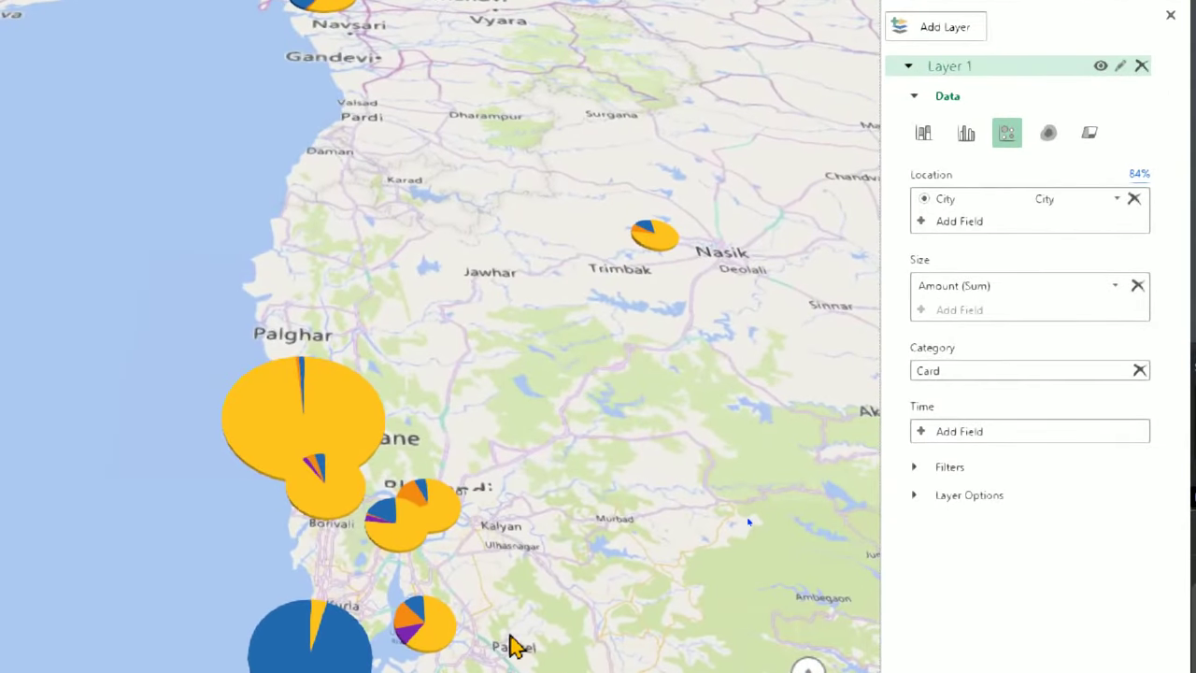
{"action": "scroll", "coordinate": [533, 547], "scroll_direction": "down", "scroll_amount": 2}
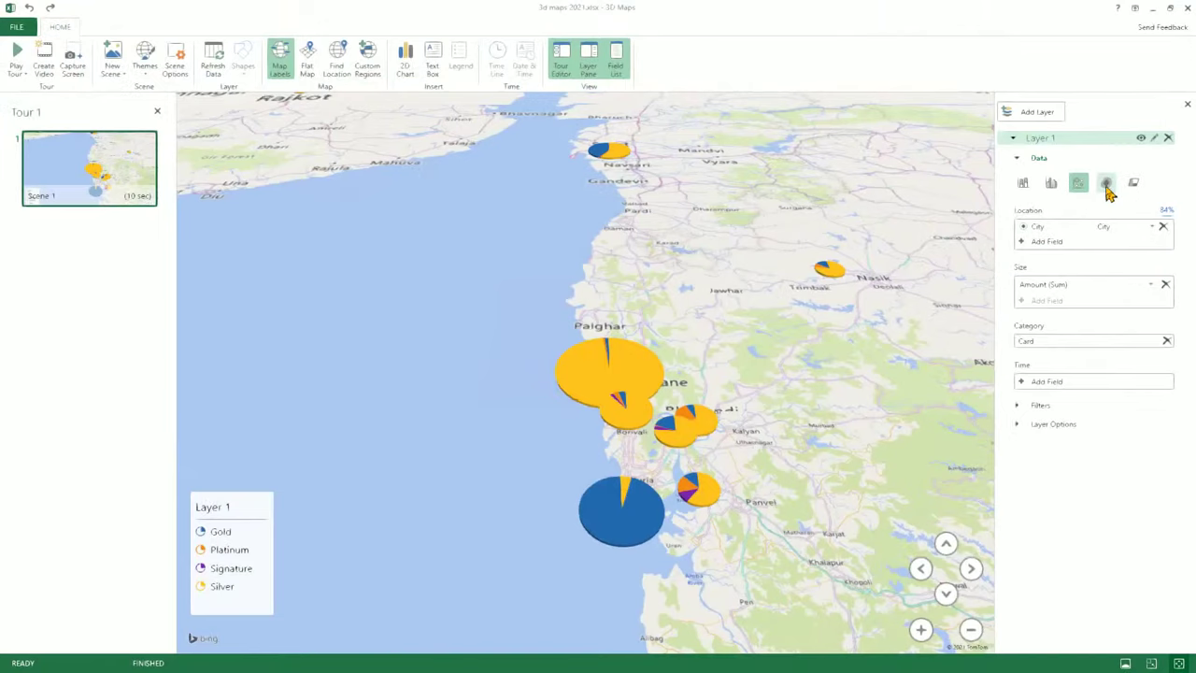
- Switch Layer 1 to Heat Map, widen its 1,800–33,068 legend, and zoom into Mumbai
{"action": "left_click", "coordinate": [1107, 189]}
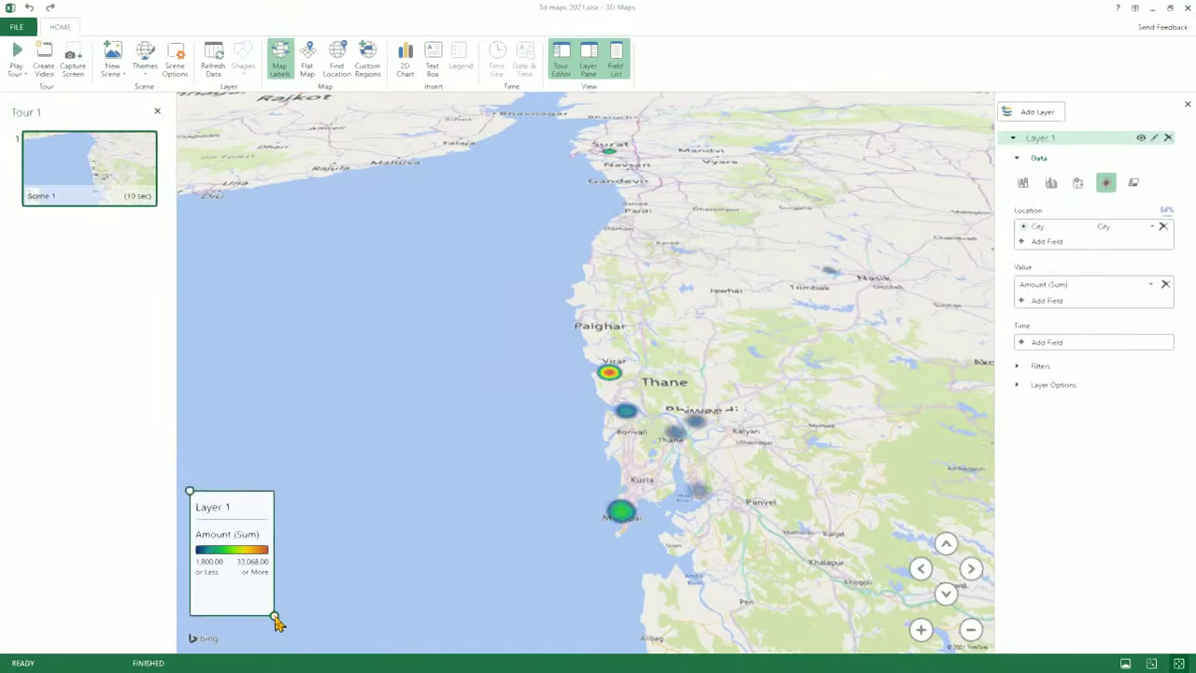
{"action": "left_click_drag", "start_coordinate": [274, 617], "coordinate": [478, 605]}
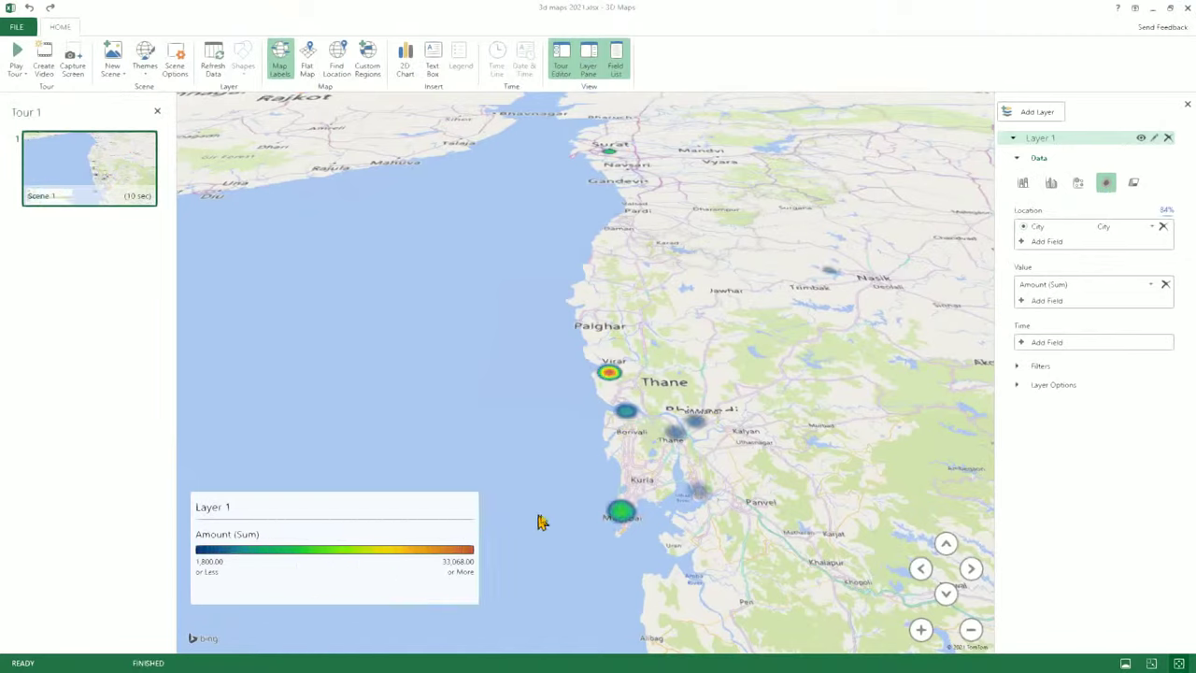
{"action": "scroll", "coordinate": [623, 536], "scroll_direction": "up", "scroll_amount": 3}
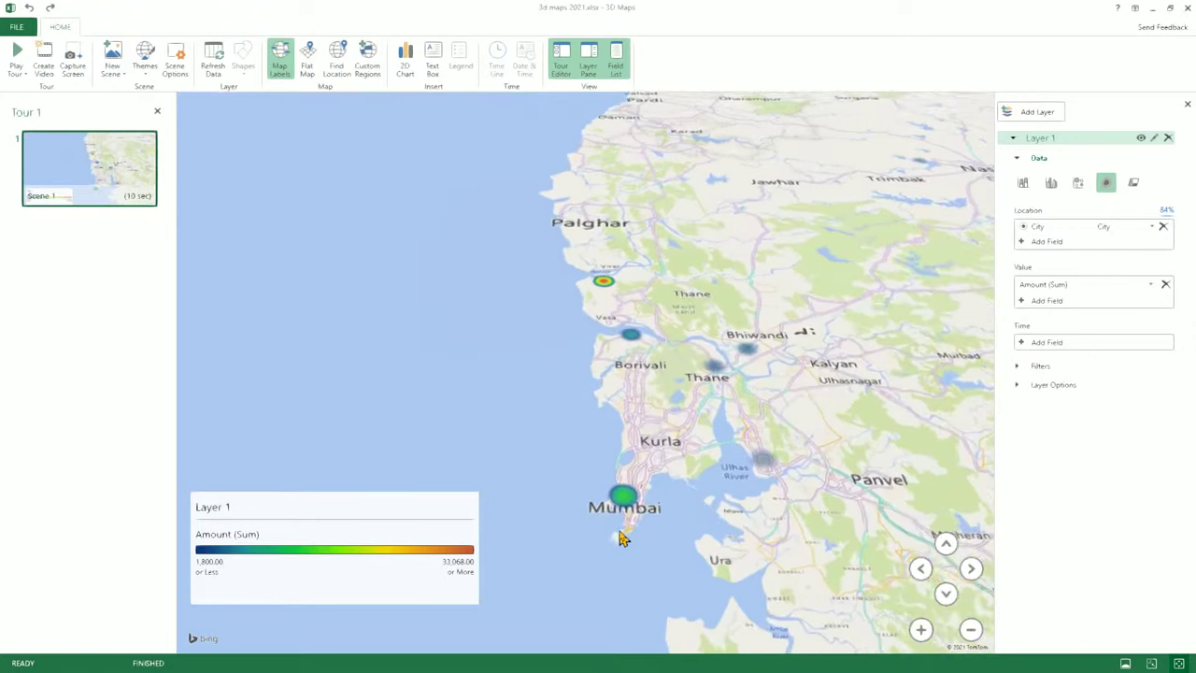
{"action": "left_click", "coordinate": [297, 573]}
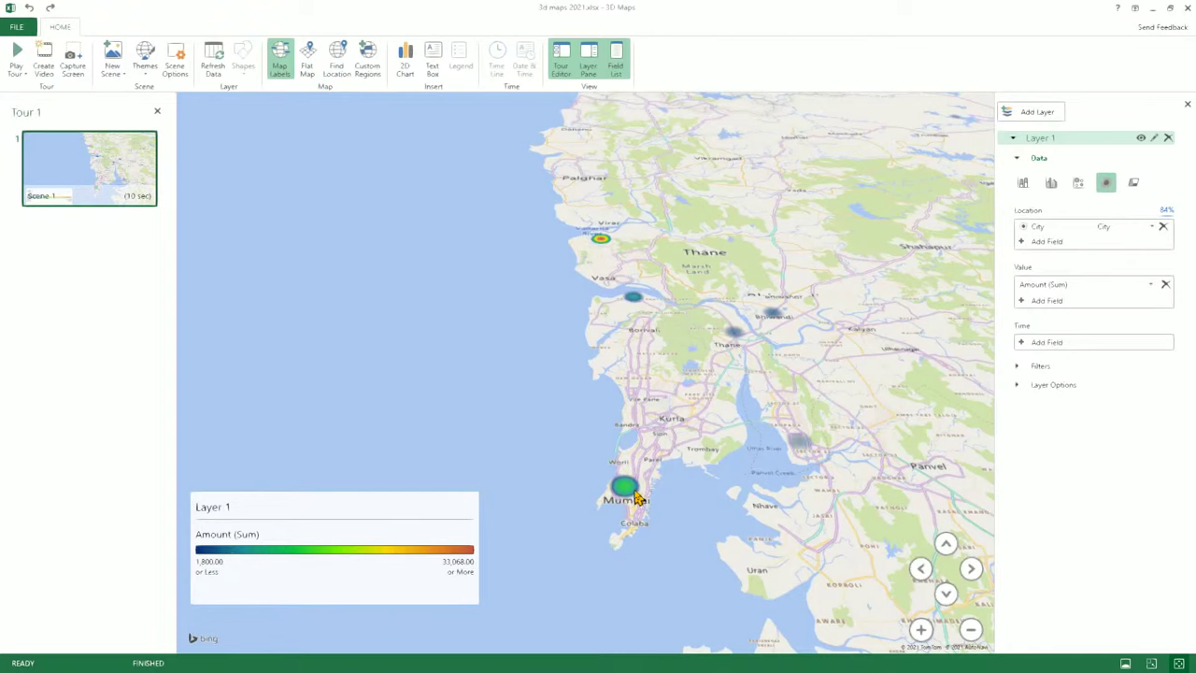
{"action": "scroll", "coordinate": [650, 505], "scroll_direction": "up", "scroll_amount": 2}
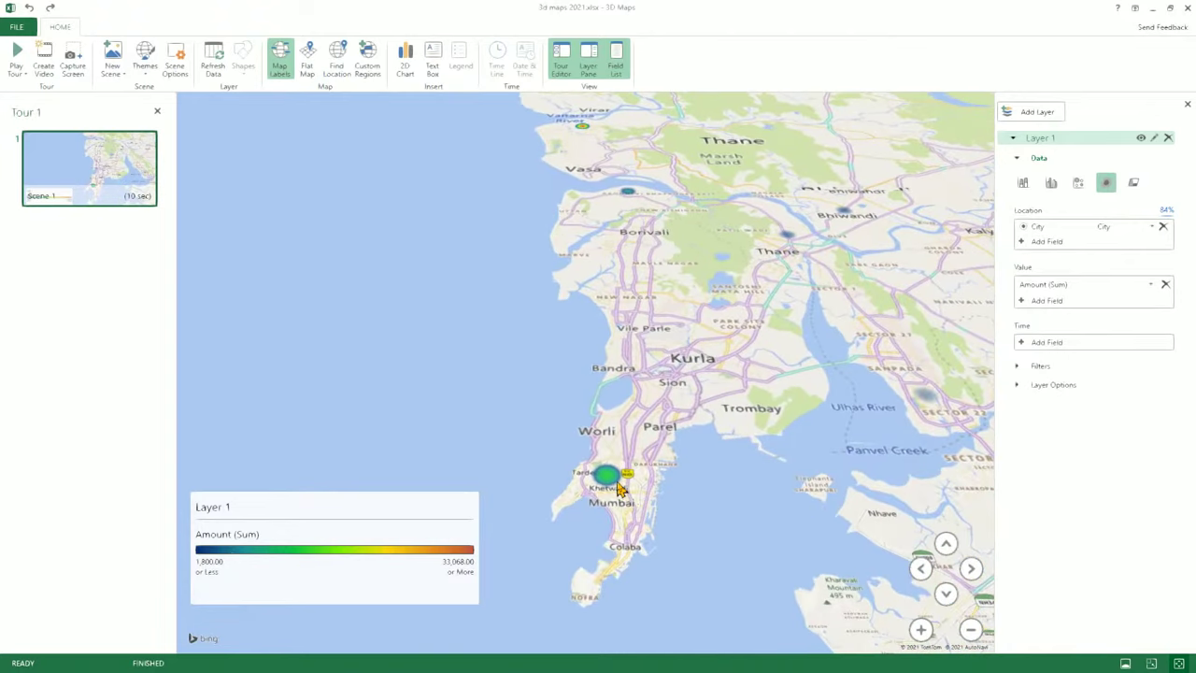
- Raise the heat map's Radius of Influence from 100% to 280% and recentre the map on Mumbai
{"action": "left_click", "coordinate": [1037, 390]}
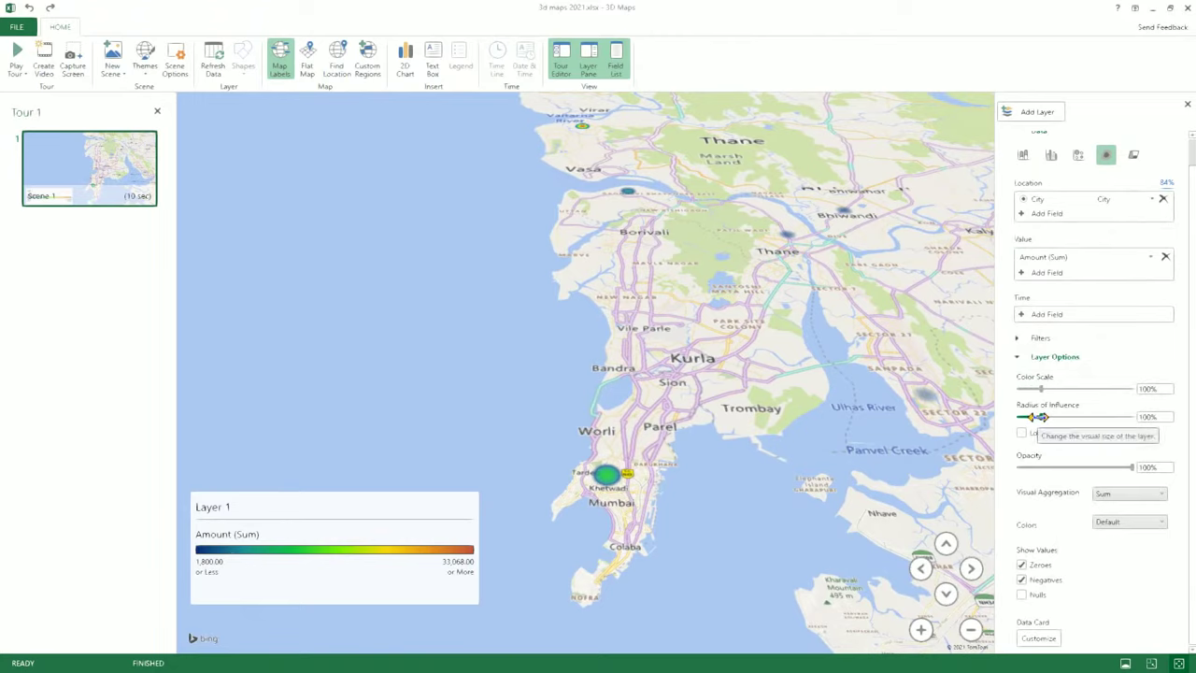
{"action": "left_click_drag", "start_coordinate": [1040, 416], "coordinate": [1082, 417]}
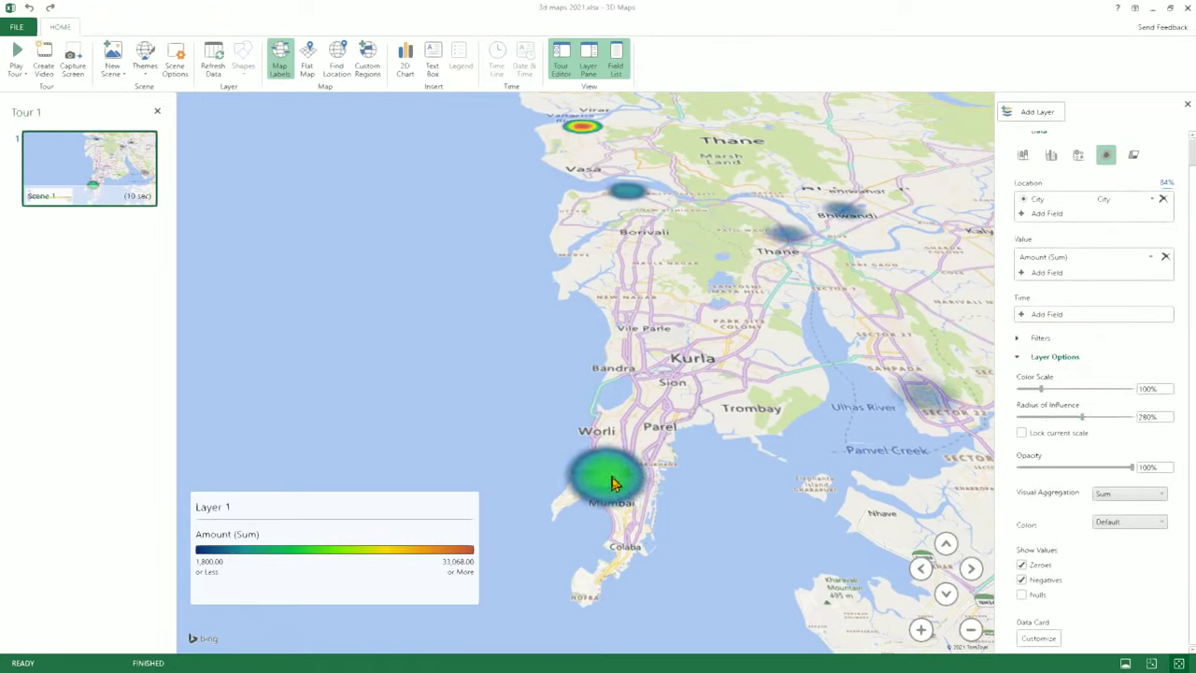
{"action": "left_click", "coordinate": [370, 566]}
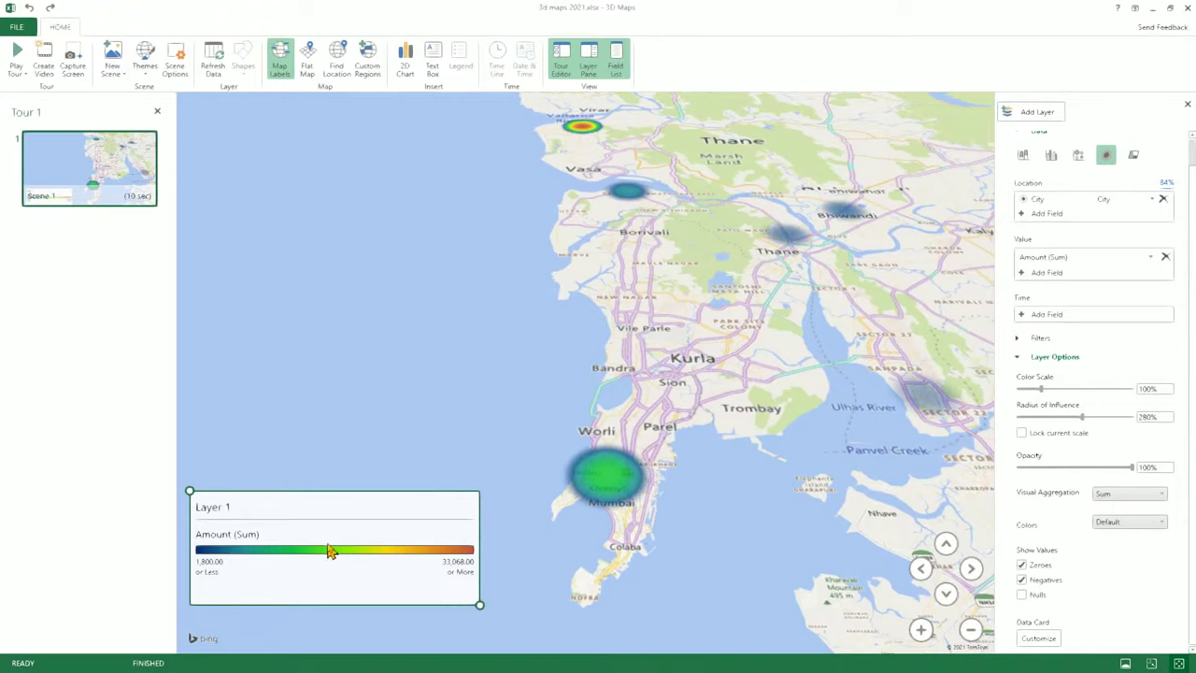
{"action": "left_click", "coordinate": [537, 576]}
{"action": "left_click_drag", "start_coordinate": [763, 331], "coordinate": [739, 369]}
{"action": "scroll", "coordinate": [696, 400], "scroll_direction": "down", "scroll_amount": 2}
{"action": "left_click", "coordinate": [271, 571]}
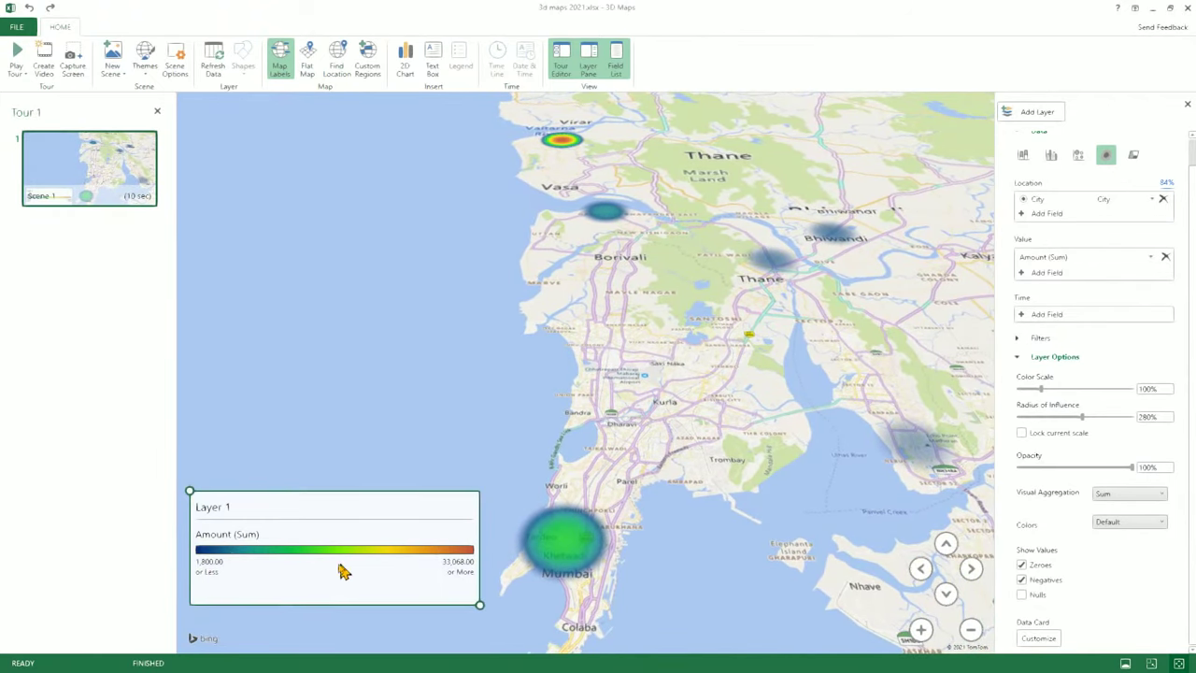
{"action": "left_click", "coordinate": [522, 557]}
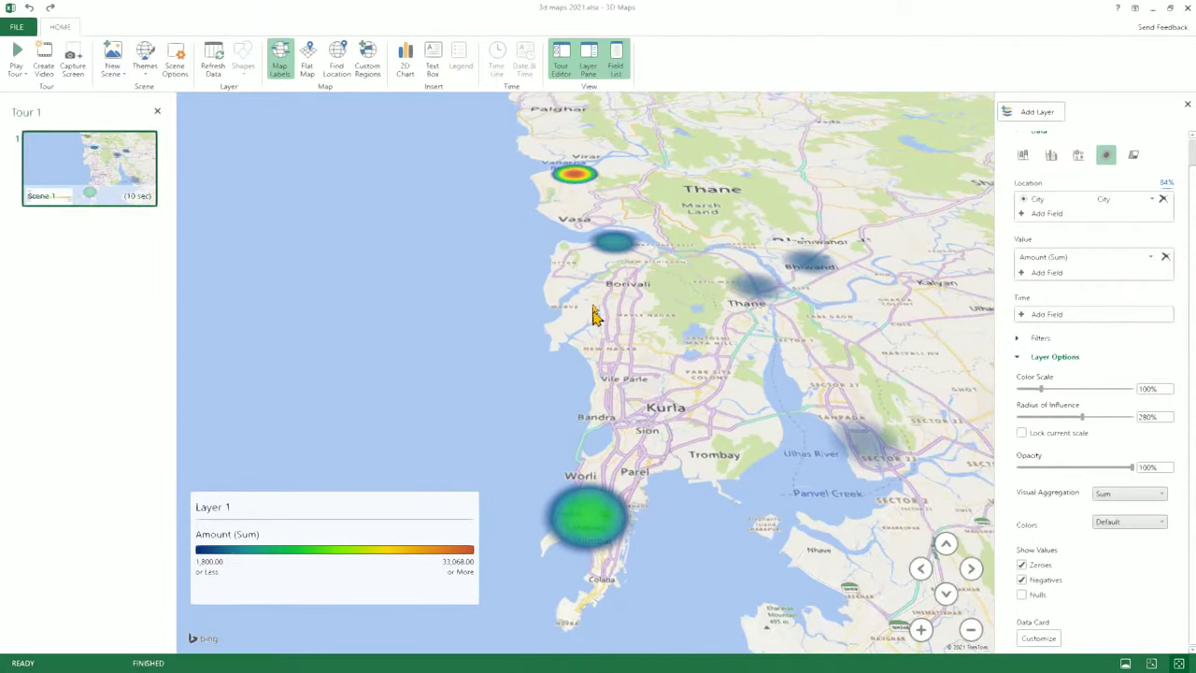
{"action": "scroll", "coordinate": [598, 308], "scroll_direction": "up", "scroll_amount": 3}
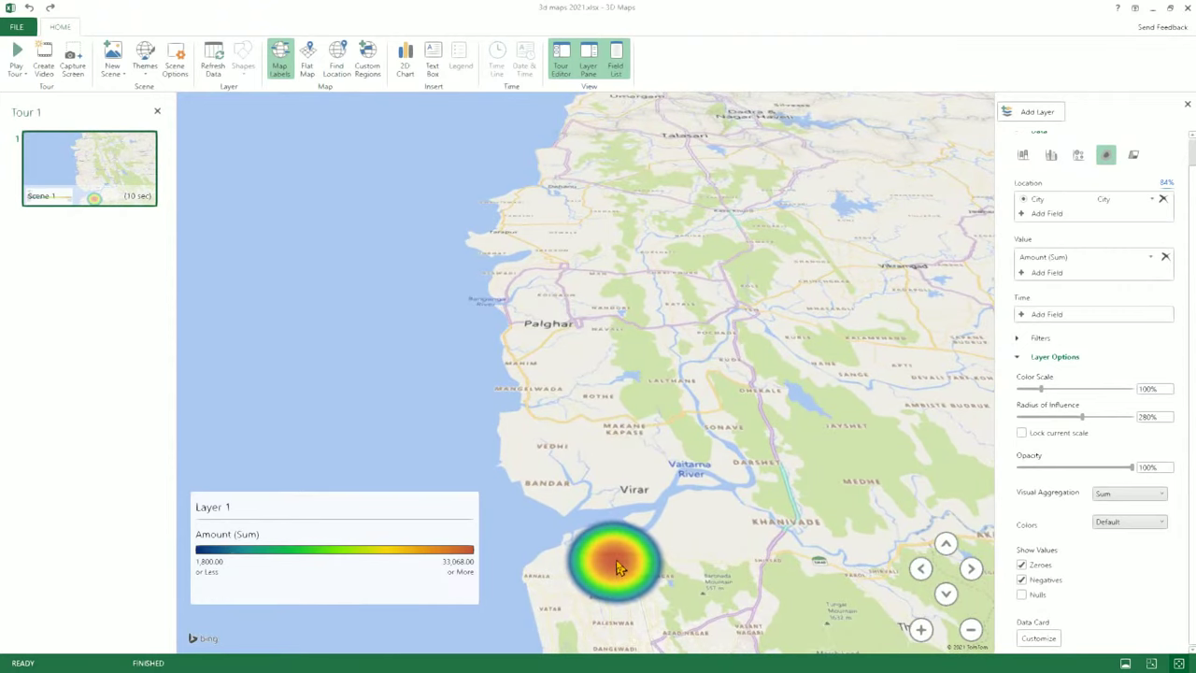
{"action": "left_click", "coordinate": [472, 554]}
- Zoom the heat map out and back in, and enlarge its radius of influence to 463%
{"action": "scroll", "coordinate": [682, 444], "scroll_direction": "down", "scroll_amount": 5}
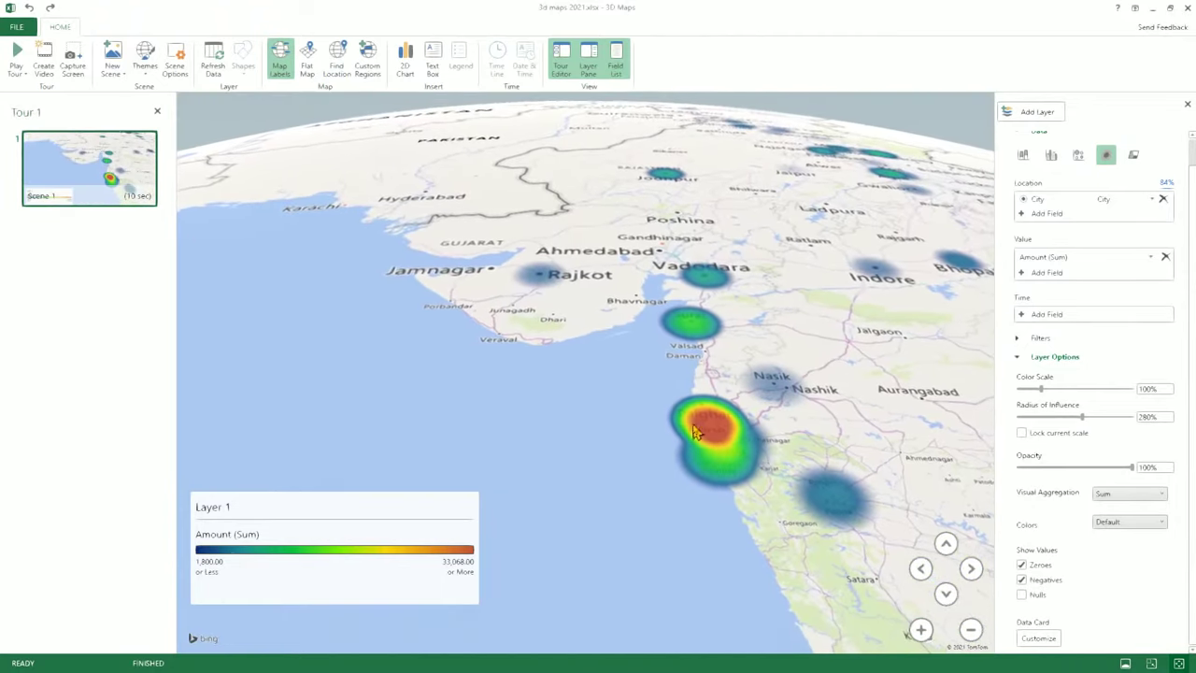
{"action": "scroll", "coordinate": [827, 389], "scroll_direction": "down", "scroll_amount": 3}
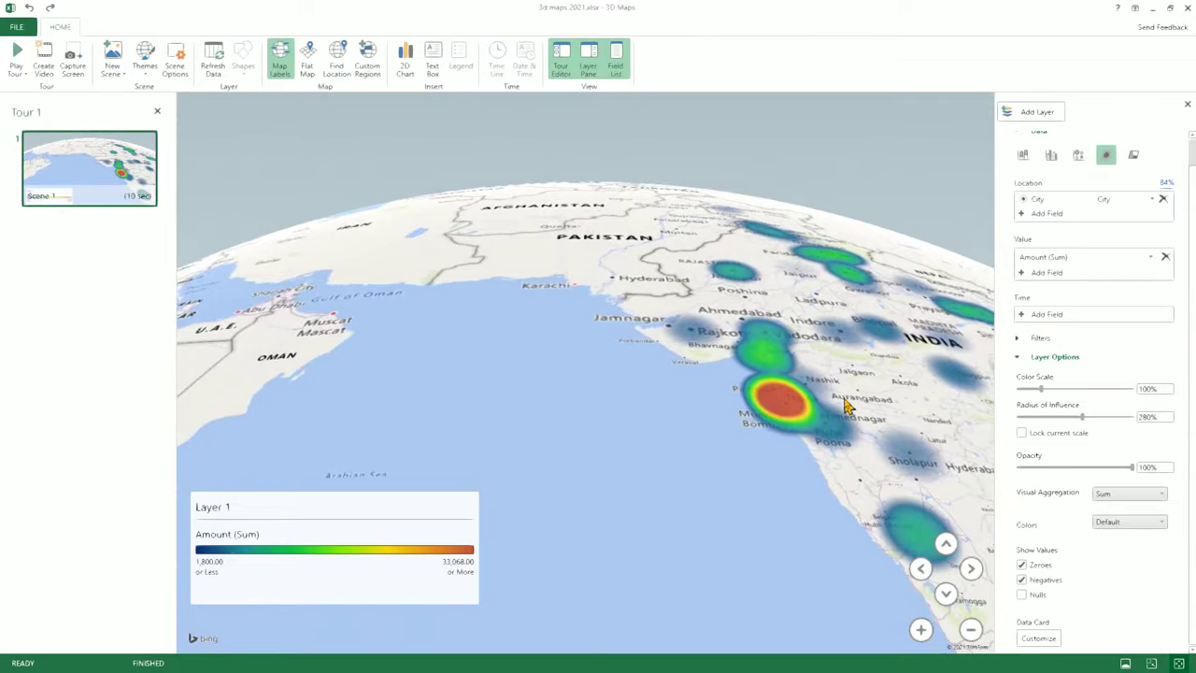
{"action": "scroll", "coordinate": [577, 555], "scroll_direction": "up", "scroll_amount": 2}
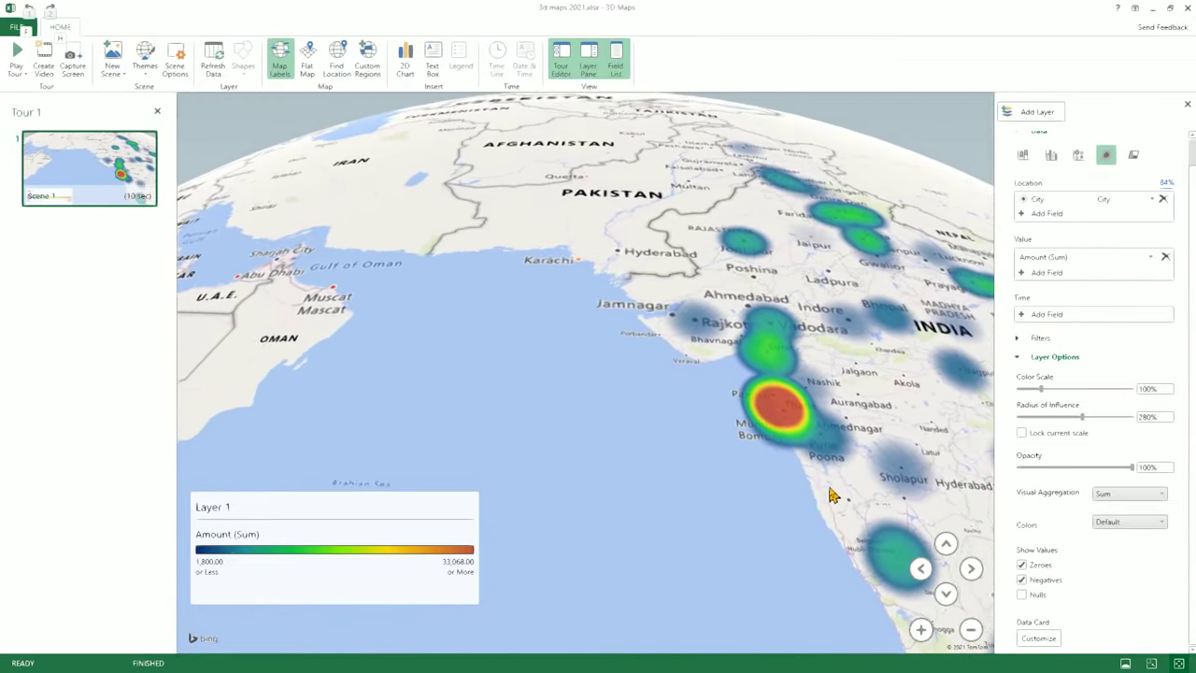
{"action": "scroll", "coordinate": [711, 387], "scroll_direction": "up", "scroll_amount": 2}
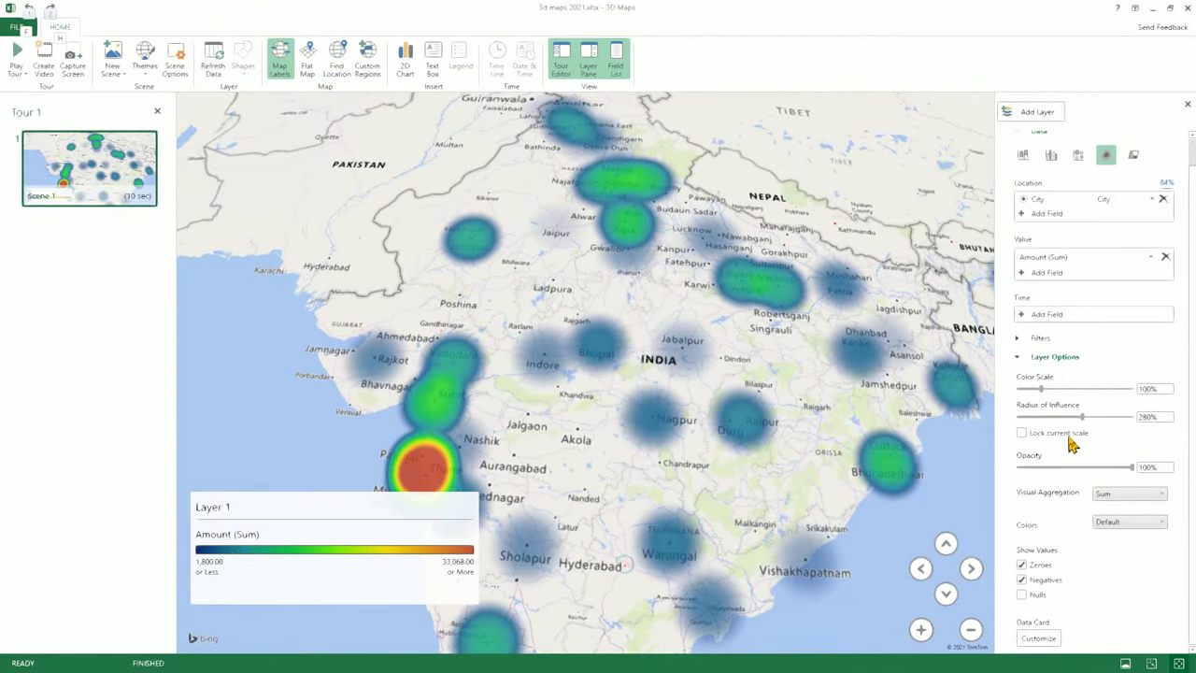
{"action": "left_click_drag", "start_coordinate": [1082, 416], "coordinate": [1121, 418]}
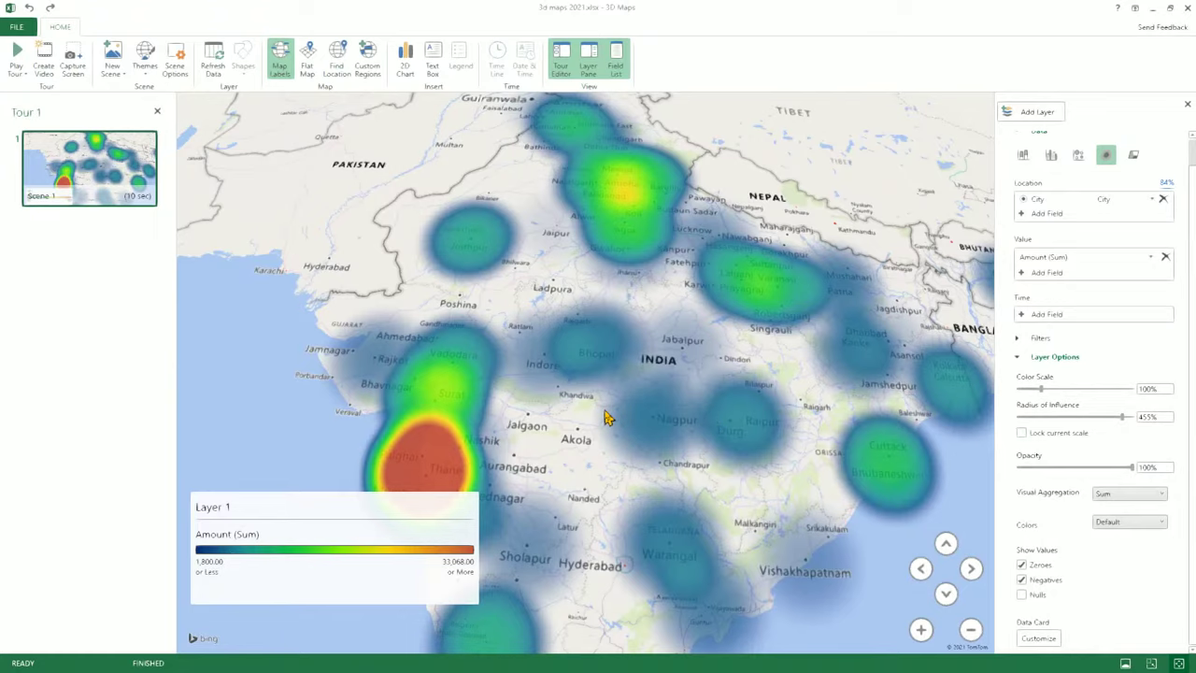
- Switch Layer 1 to Stacked Column and delete the legend
{"action": "left_click_drag", "start_coordinate": [621, 370], "coordinate": [630, 342]}
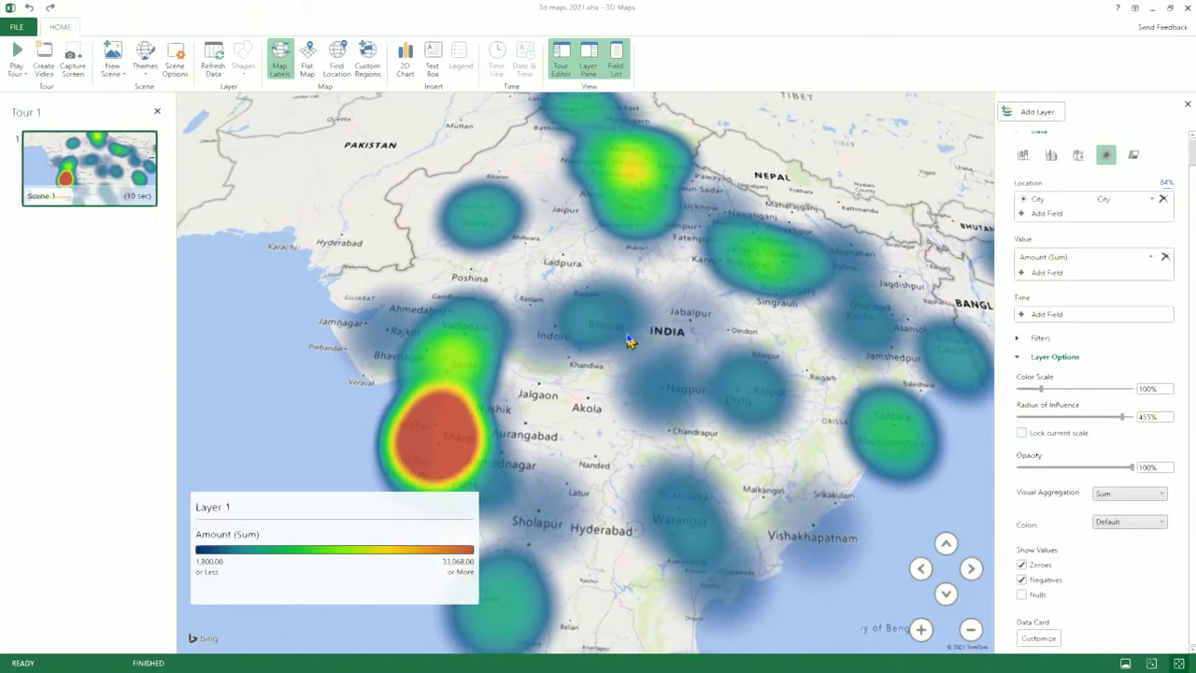
{"action": "left_click", "coordinate": [1023, 157]}
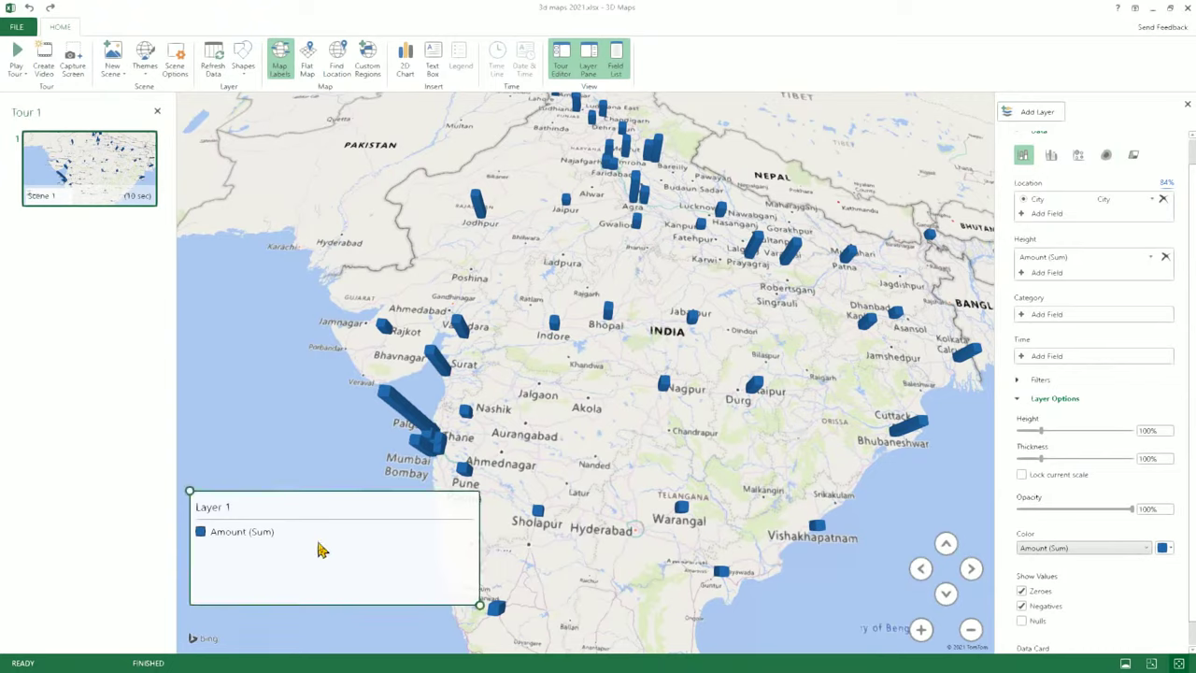
{"action": "key", "text": "Delete"}
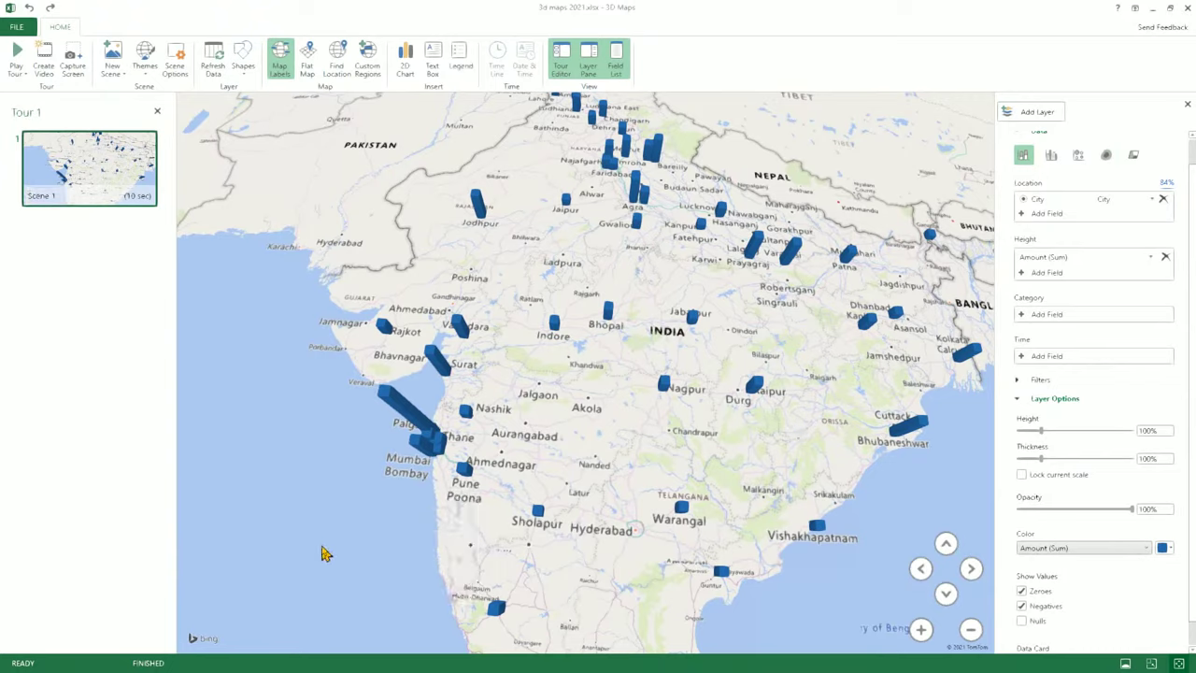
- Sort the Txn table by Date, oldest to newest
{"action": "key", "text": "alt+Tab"}
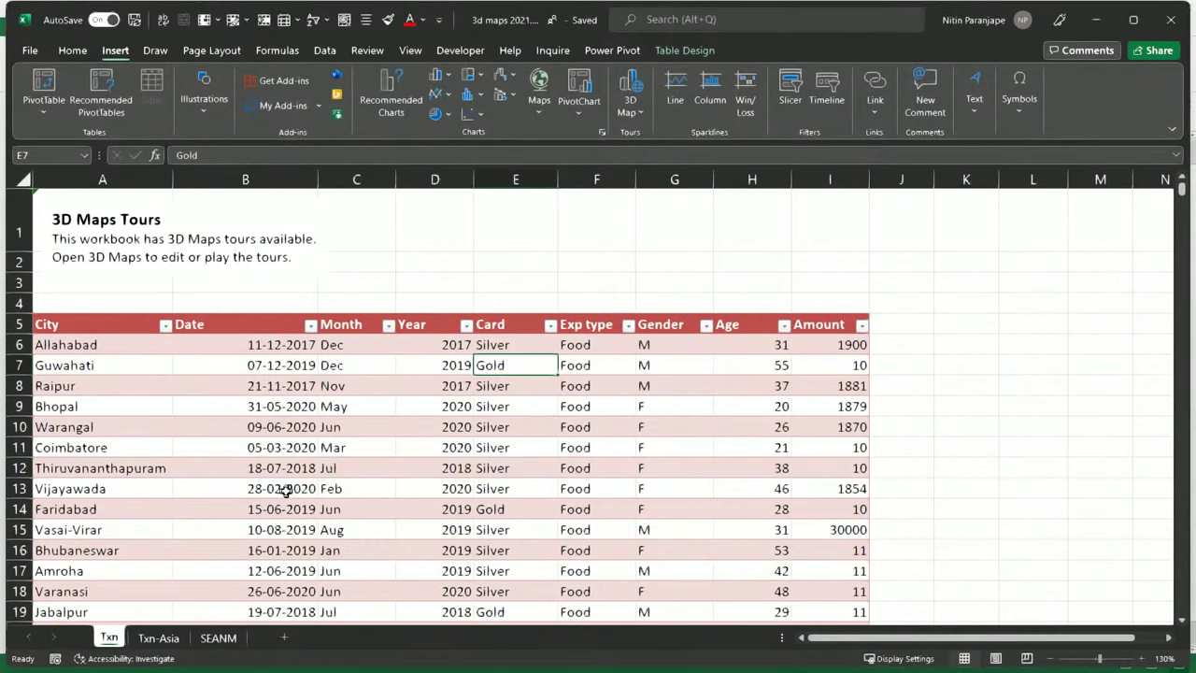
{"action": "left_click", "coordinate": [269, 347]}
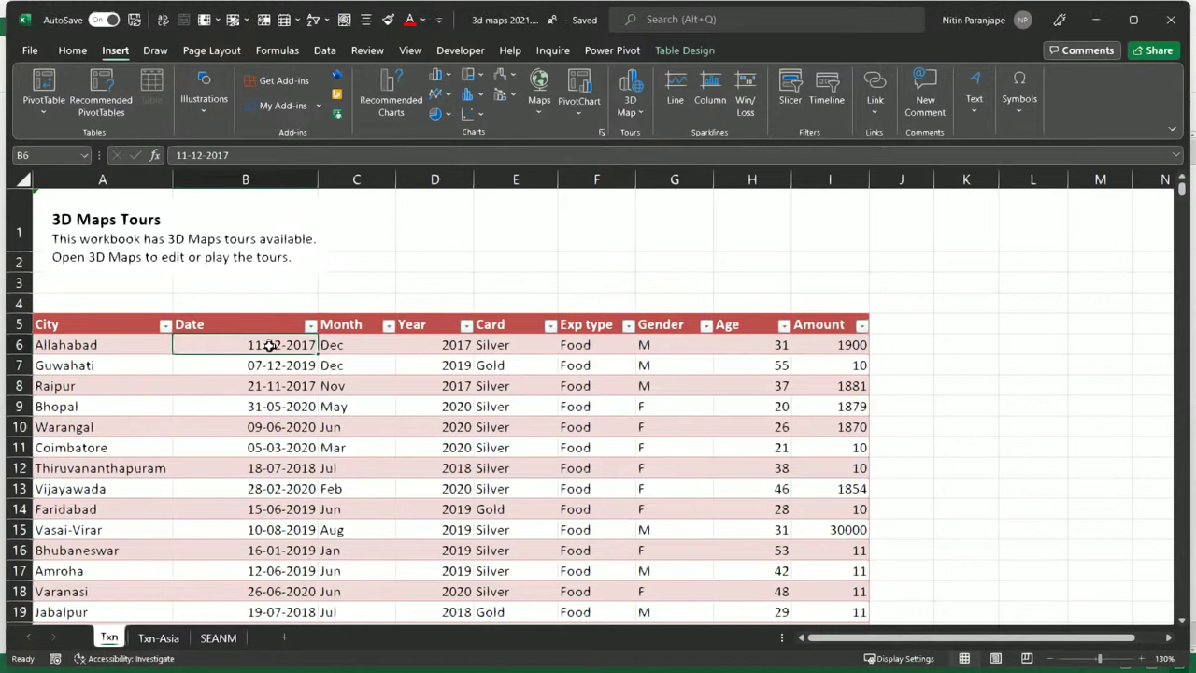
{"action": "right_click", "coordinate": [268, 345]}
{"action": "mouse_move", "coordinate": [366, 473]}
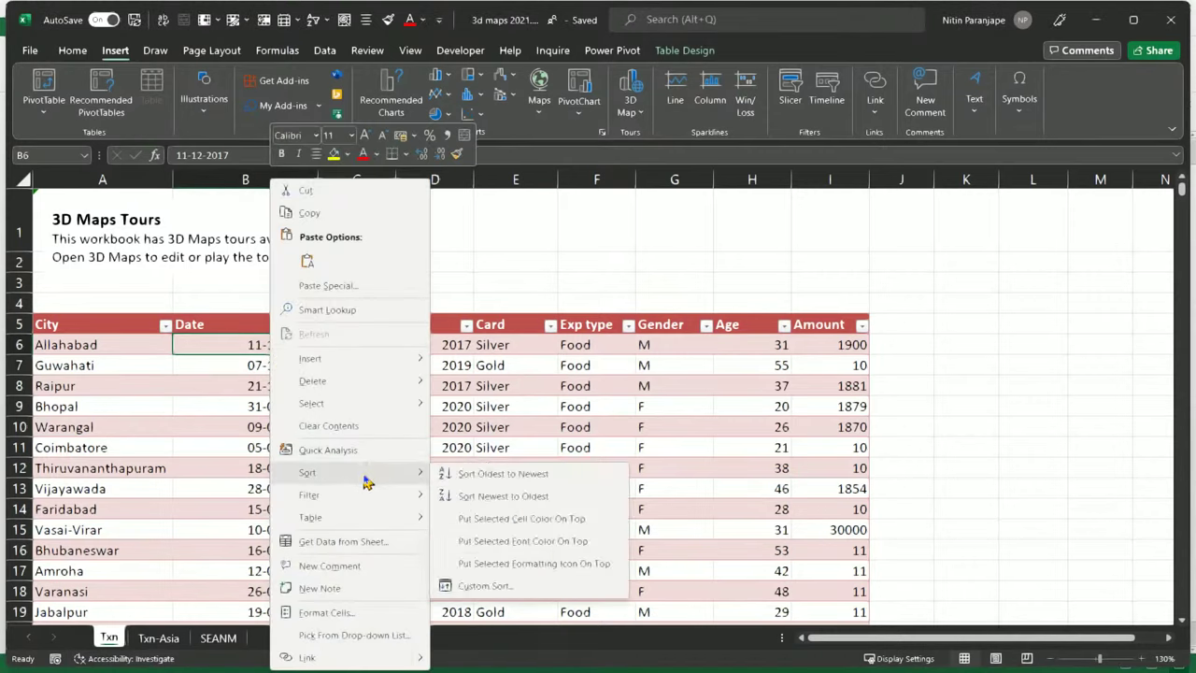
{"action": "left_click", "coordinate": [500, 477]}
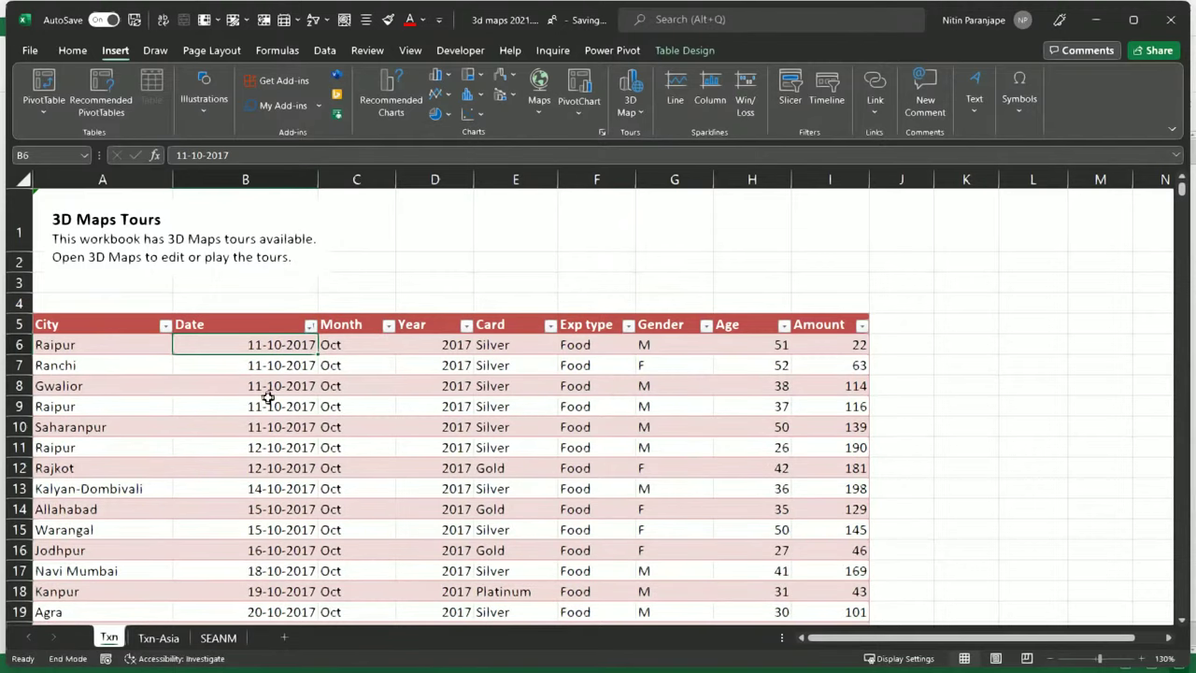
- Check both ends of the sorted table, running from 11-10-2017 to 08-10-2020
{"action": "key", "text": "ctrl+Down"}
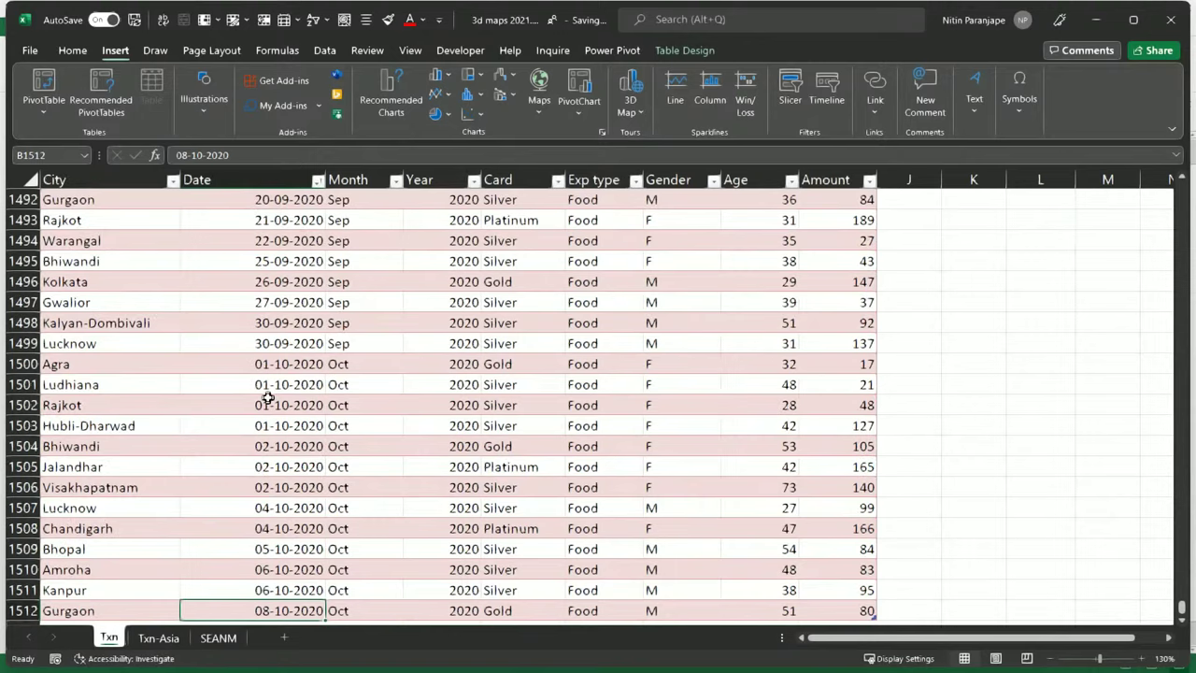
{"action": "left_click", "coordinate": [279, 384]}
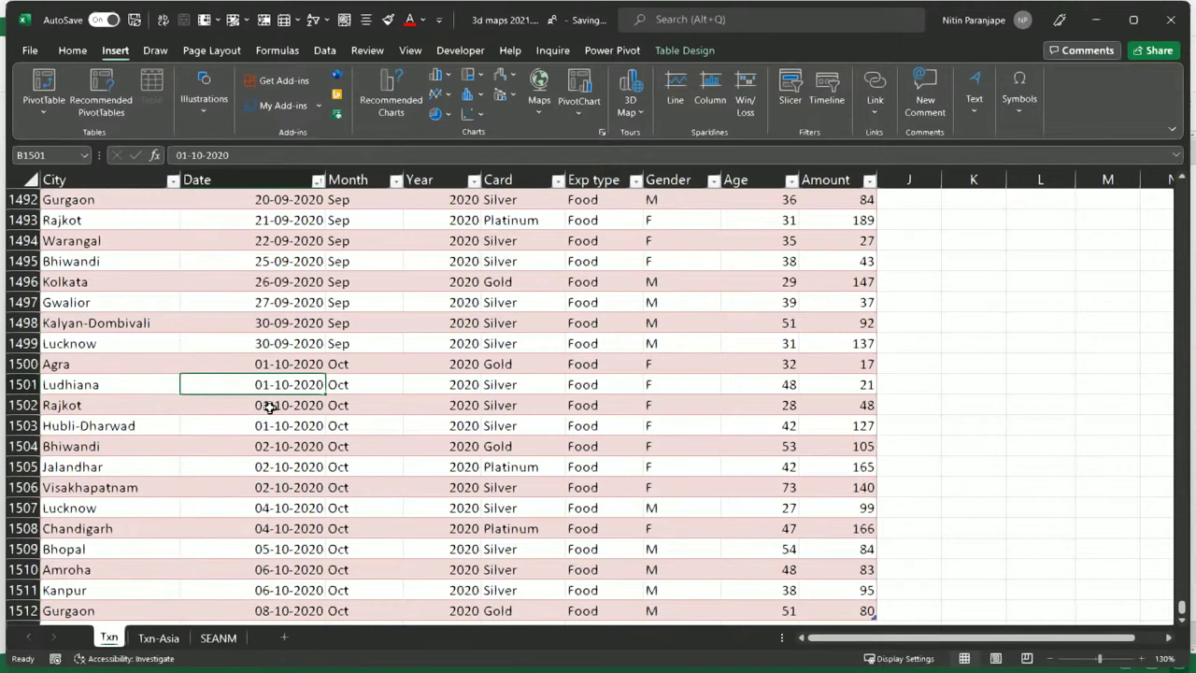
{"action": "key", "text": "ctrl+Home"}
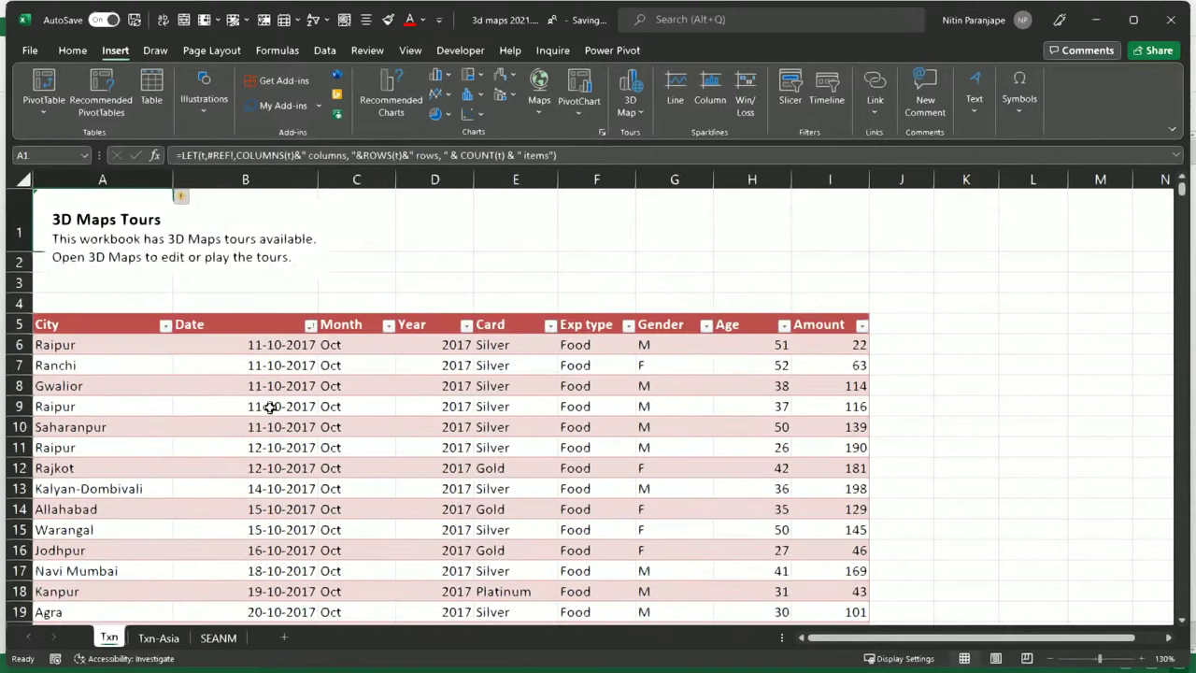
{"action": "left_click", "coordinate": [85, 363]}
{"action": "scroll", "coordinate": [132, 440], "scroll_direction": "down", "scroll_amount": 2}
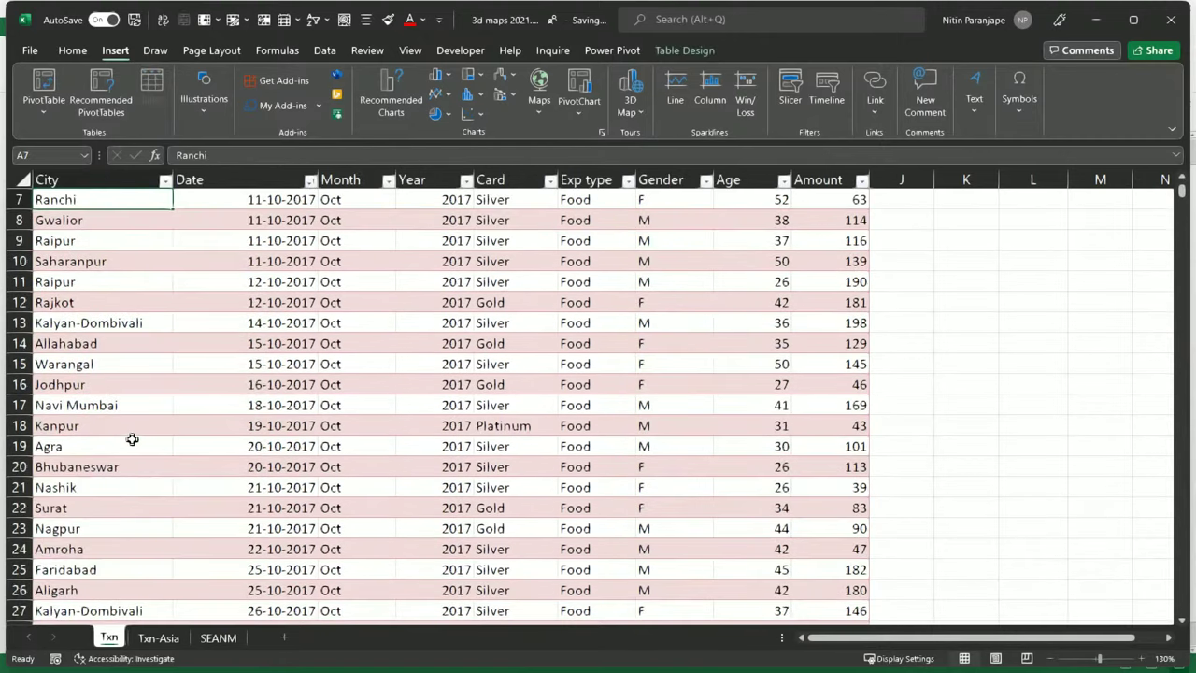
{"action": "left_click", "coordinate": [115, 366]}
{"action": "left_click", "coordinate": [299, 302]}
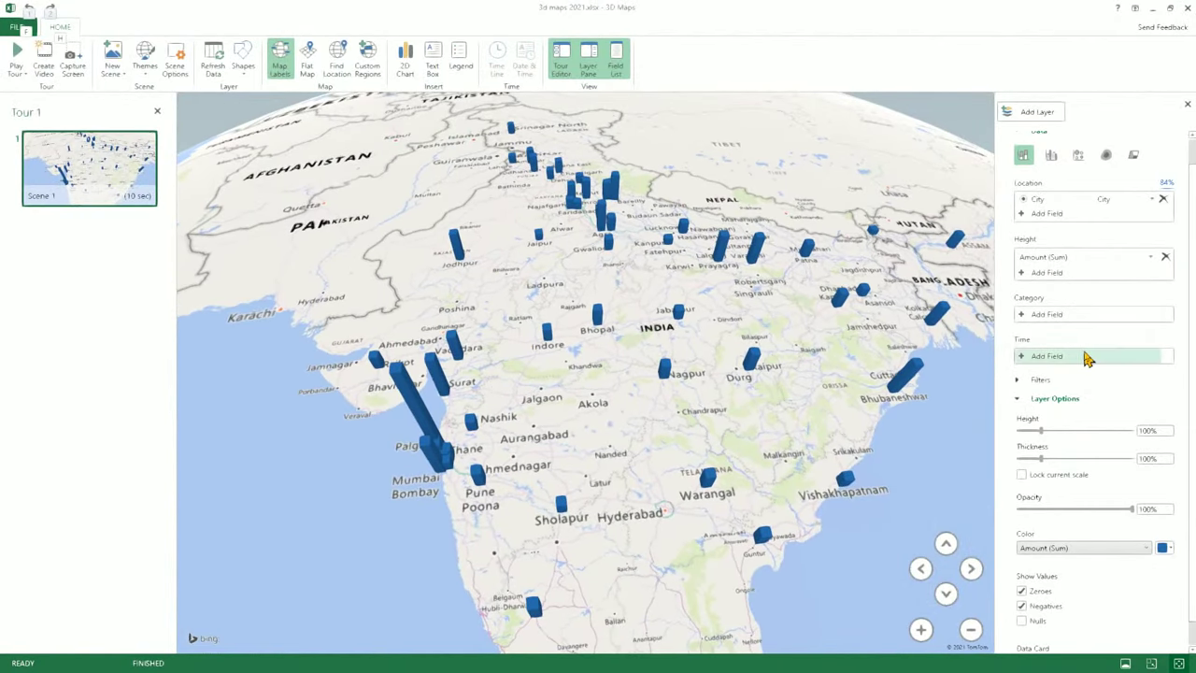
- Animate the layer over time by Date and move the date label onto the map near Gujarat
{"action": "left_click", "coordinate": [1056, 360]}
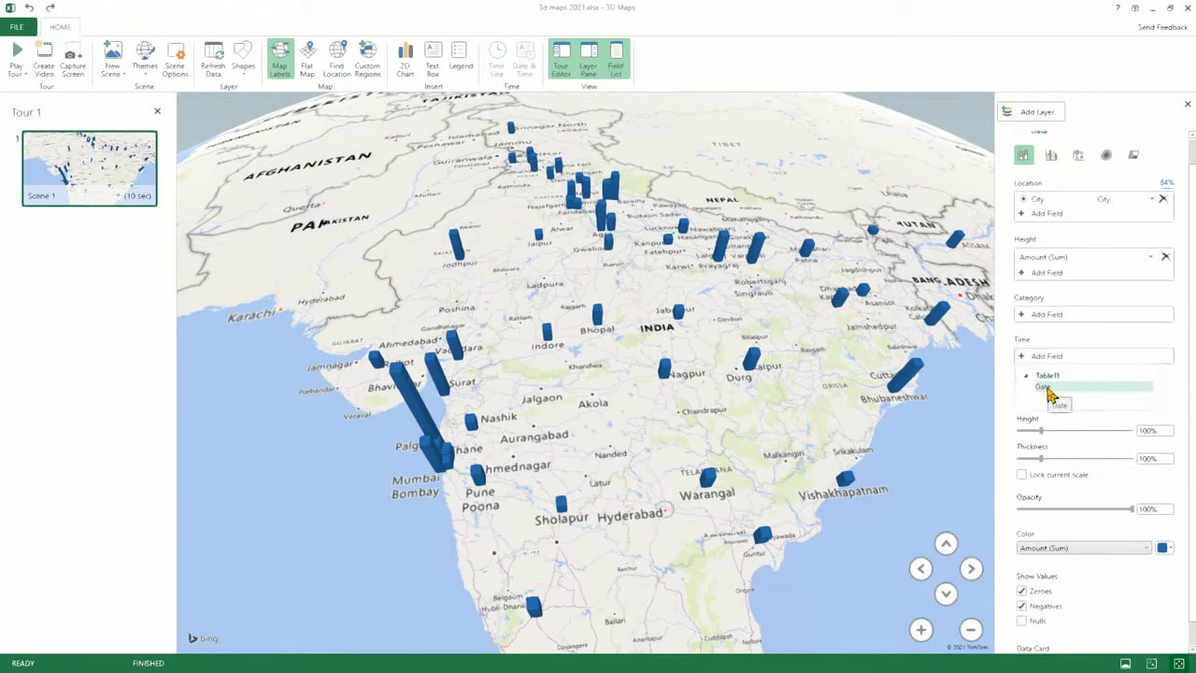
{"action": "left_click", "coordinate": [1046, 389]}
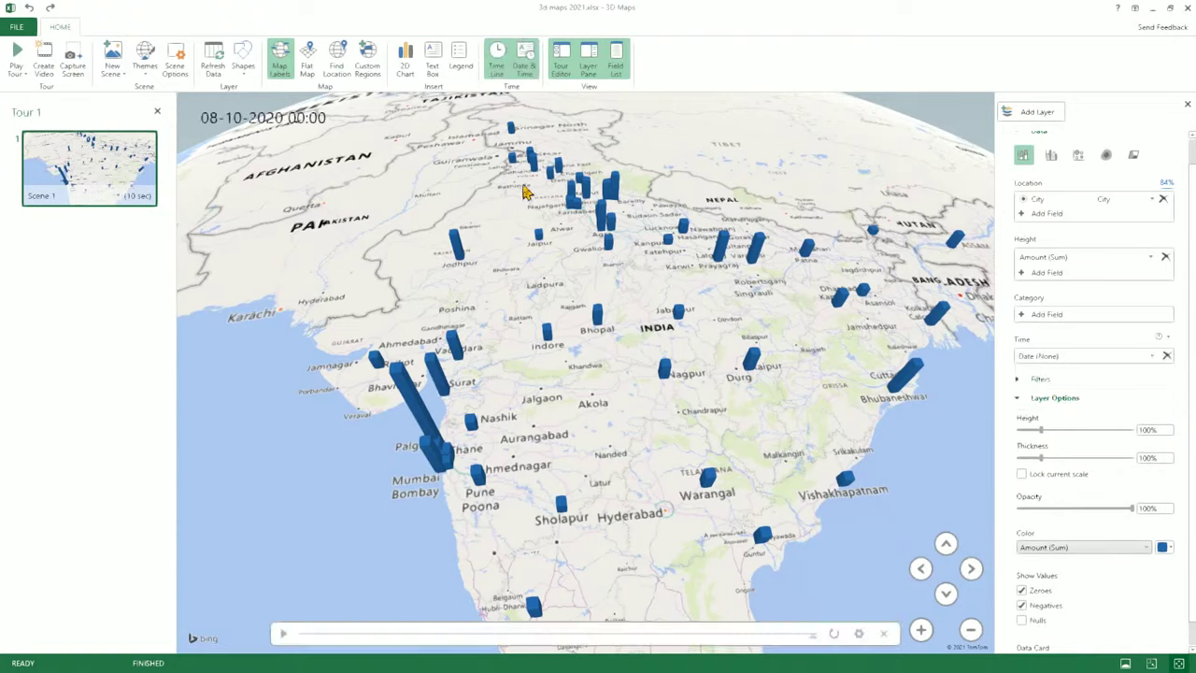
{"action": "left_click_drag", "start_coordinate": [297, 127], "coordinate": [374, 564]}
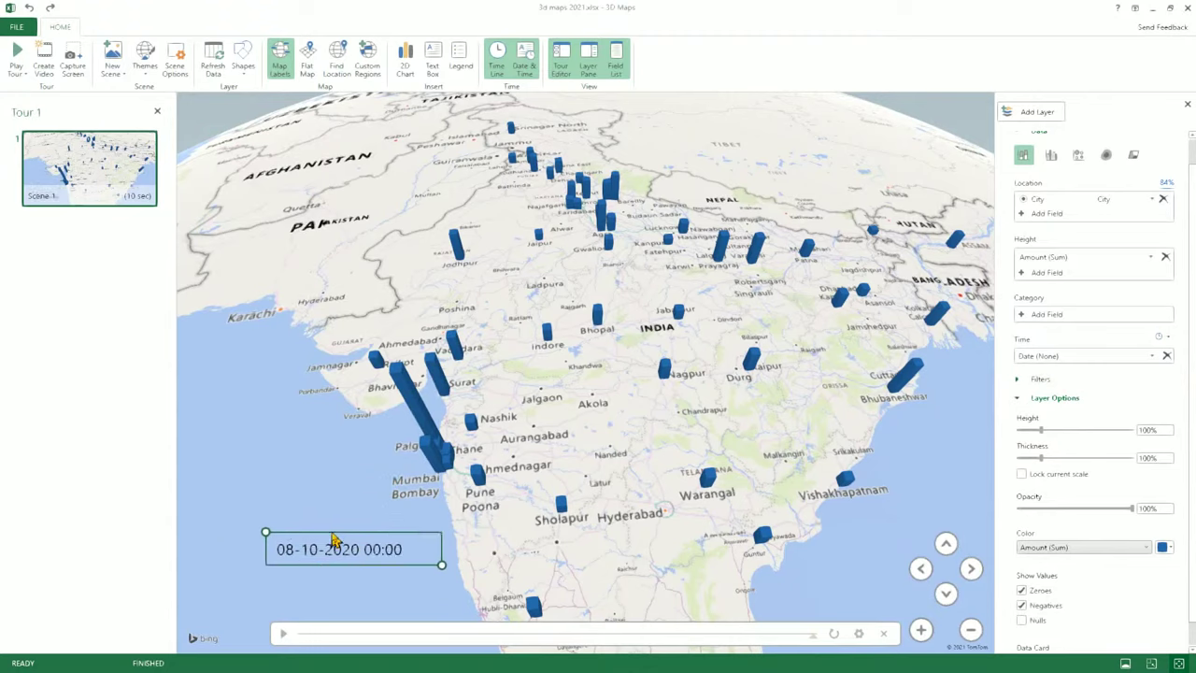
- In the Excel table, jump to the last date, 08-10-2020
{"action": "key", "text": "alt+Tab"}
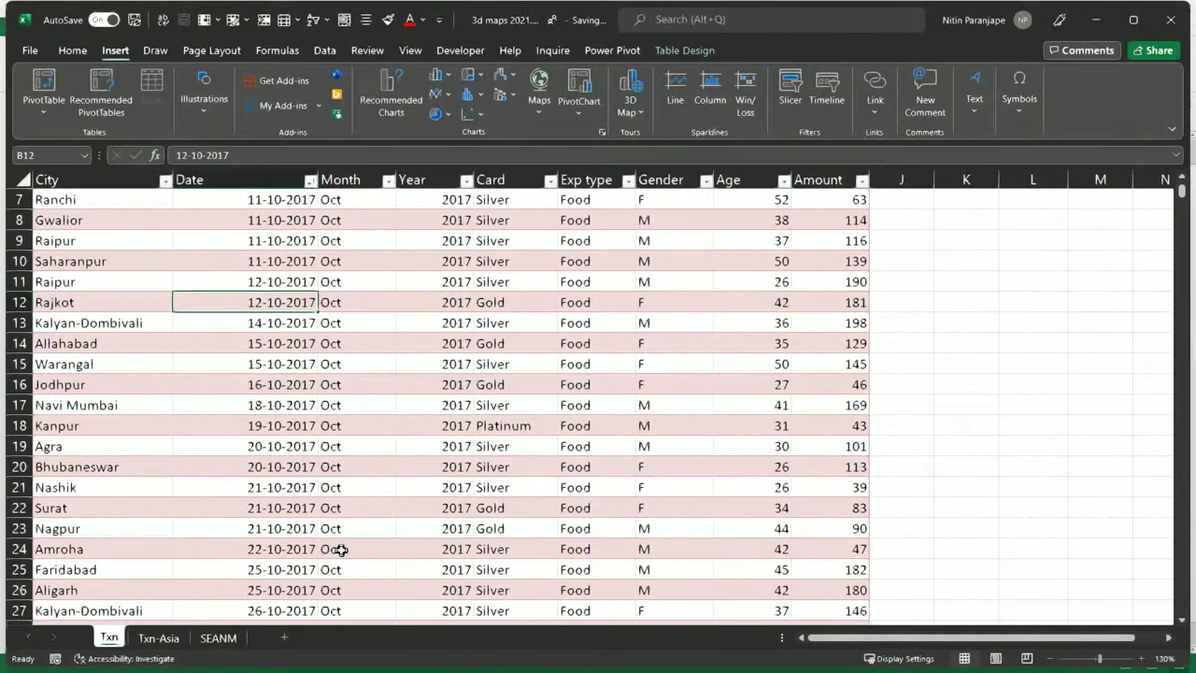
{"action": "left_click", "coordinate": [304, 548]}
{"action": "key", "text": "ctrl+Down"}
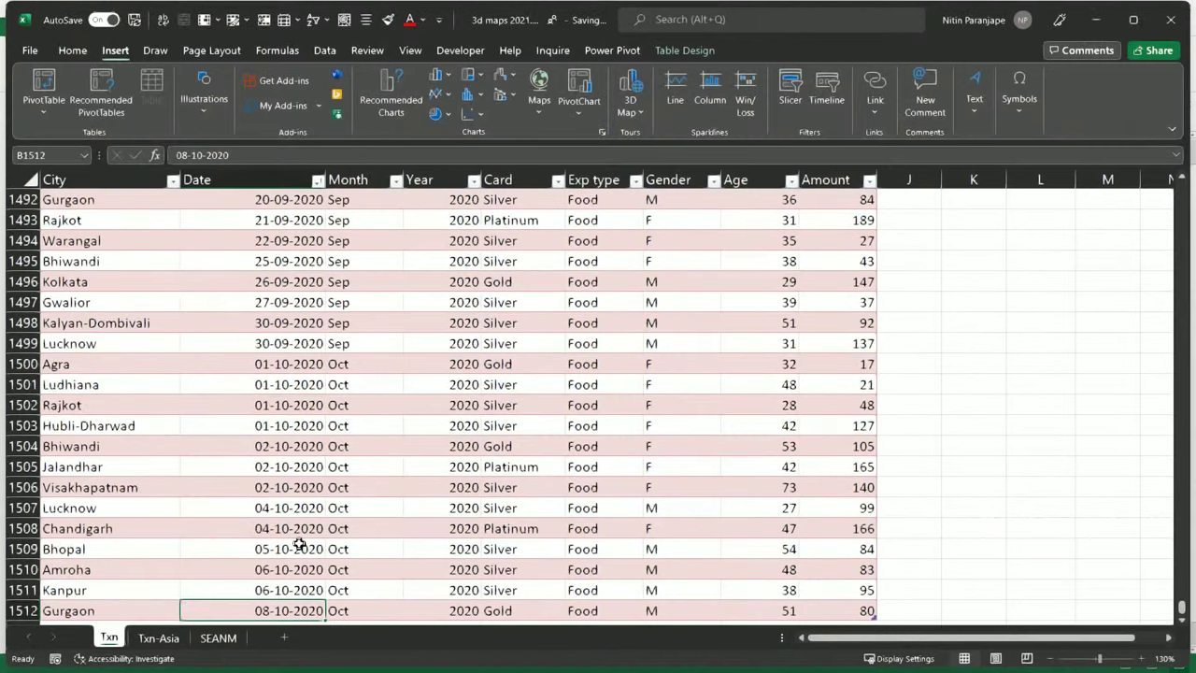
- Format the map's date label at 48 points in the '18 June 2010' day-month-year style
{"action": "key", "text": "alt+Tab"}
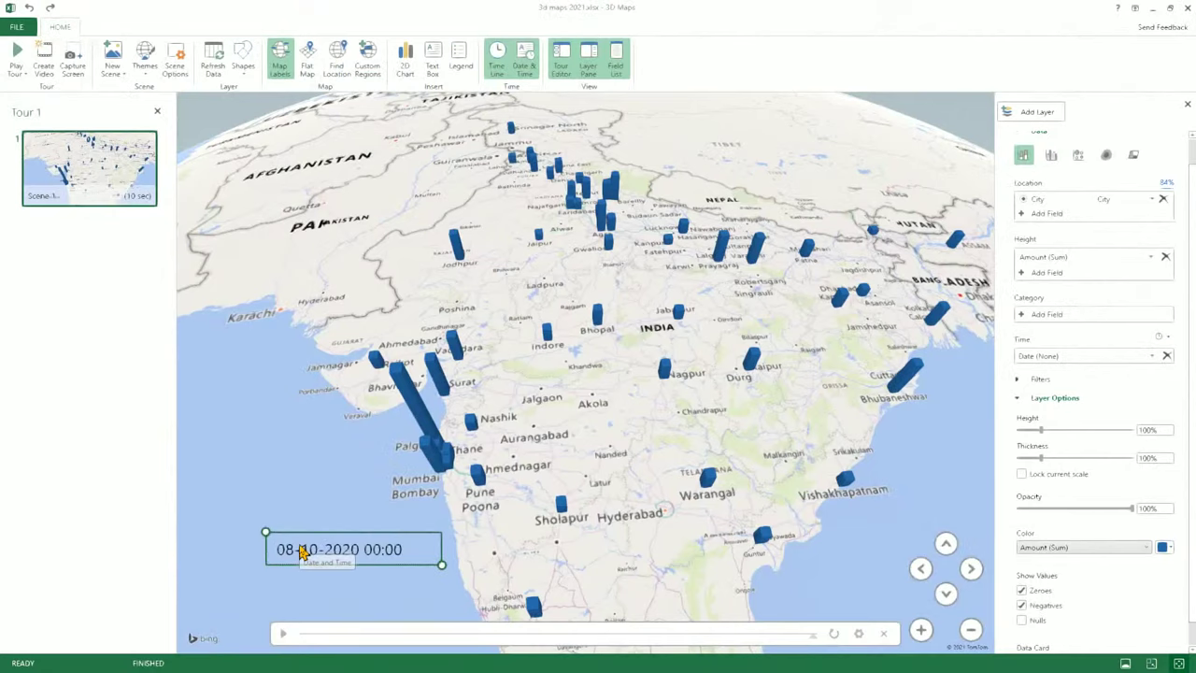
{"action": "left_click_drag", "start_coordinate": [311, 544], "coordinate": [315, 549]}
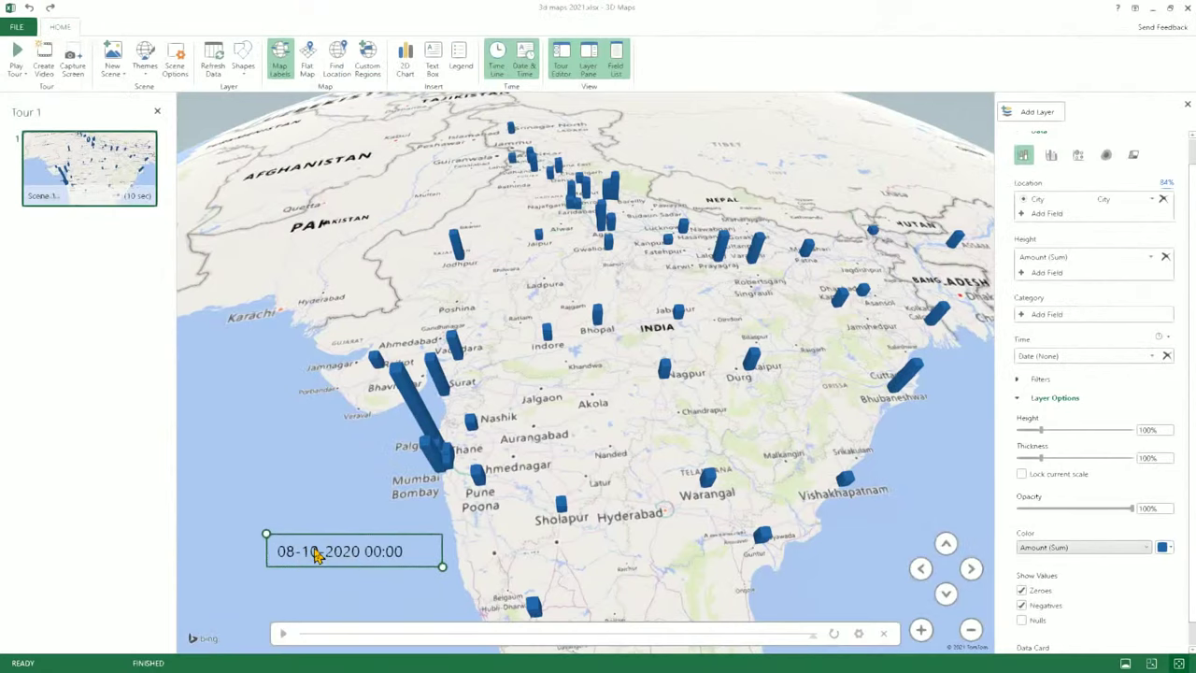
{"action": "double_click", "coordinate": [315, 554]}
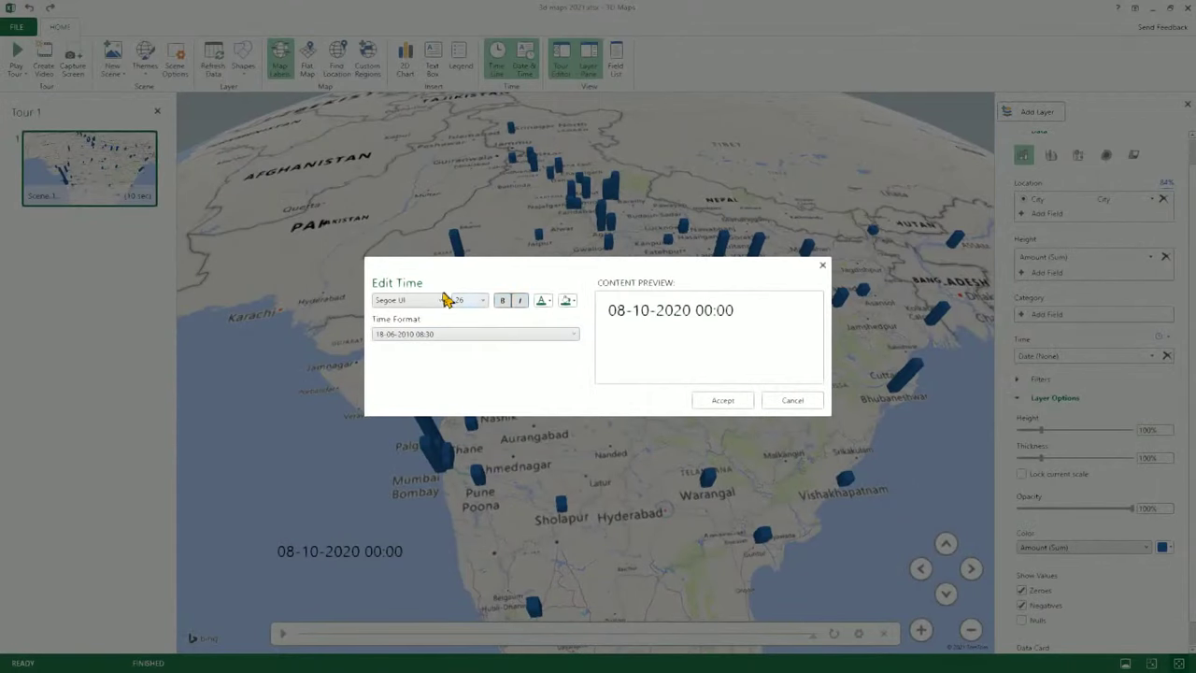
{"action": "left_click", "coordinate": [482, 301]}
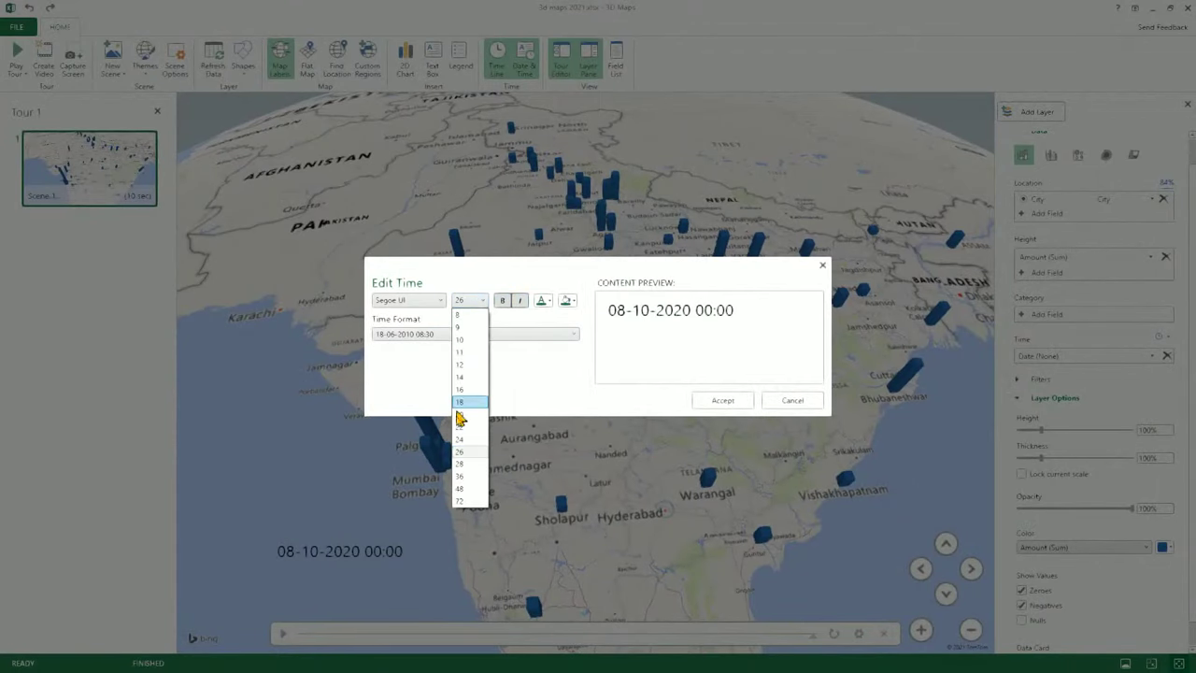
{"action": "left_click", "coordinate": [471, 490]}
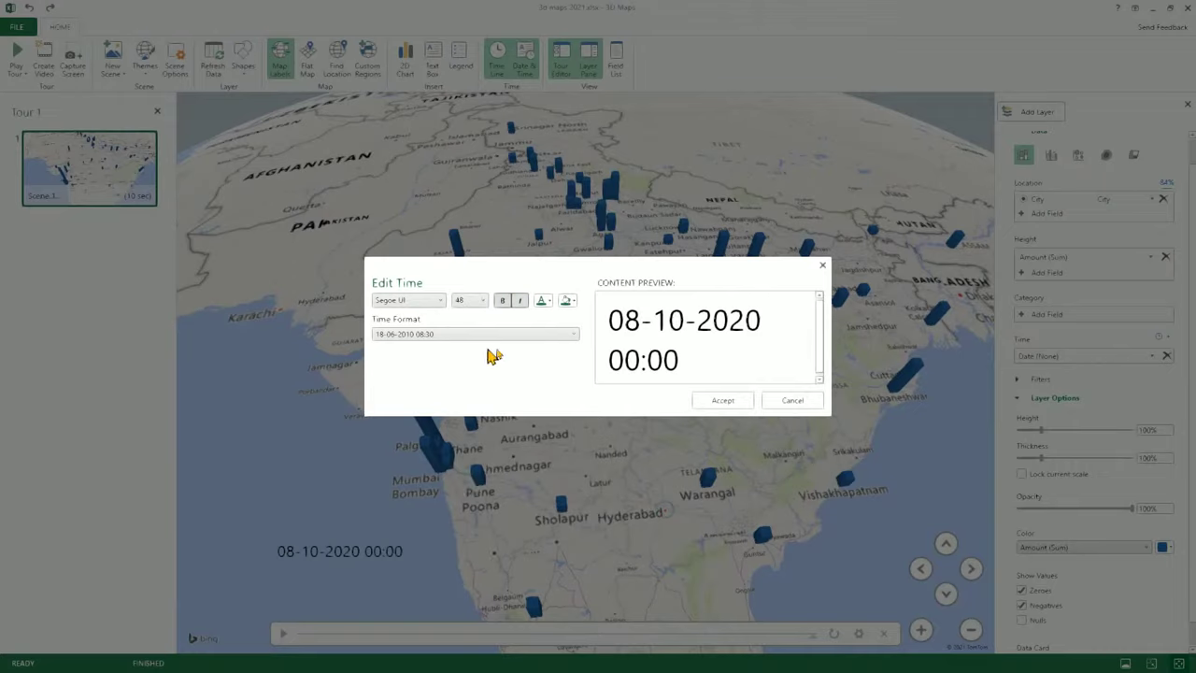
{"action": "left_click", "coordinate": [416, 334]}
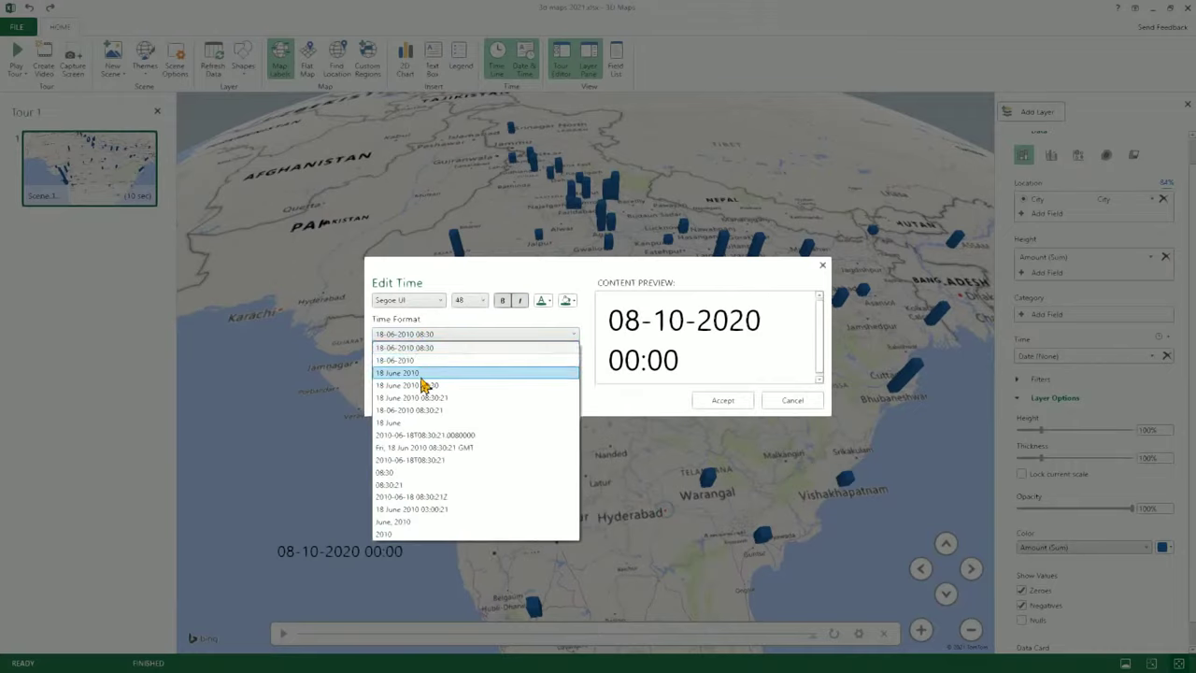
{"action": "left_click", "coordinate": [420, 374]}
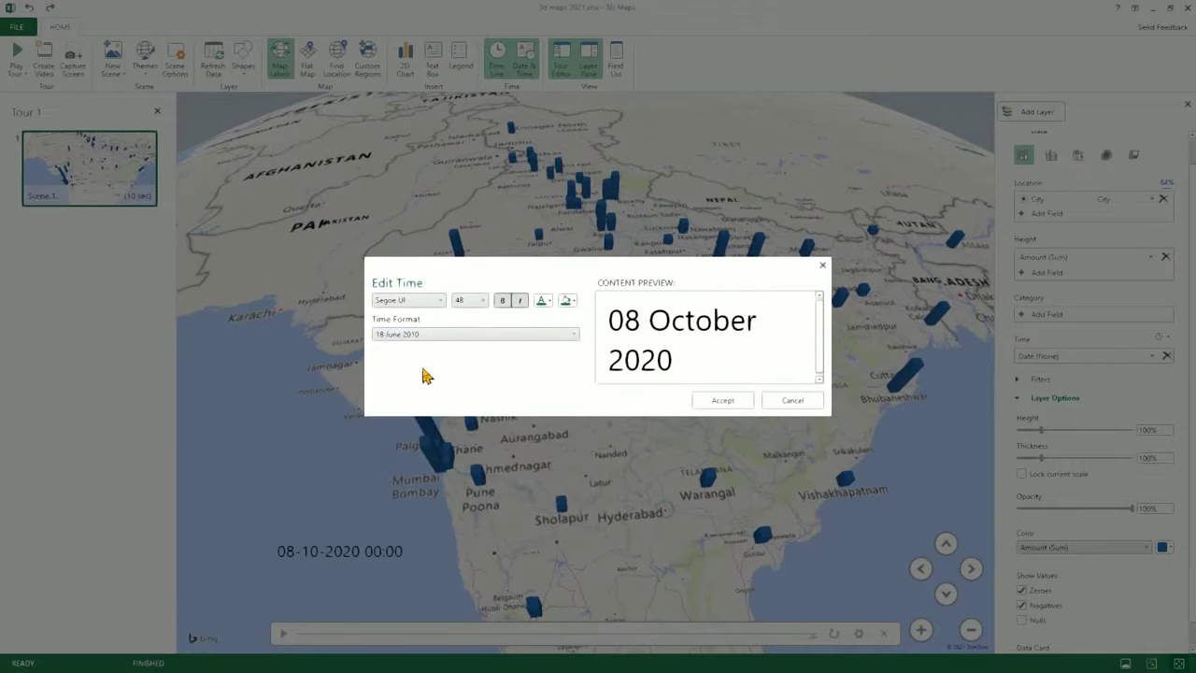
{"action": "left_click", "coordinate": [721, 402]}
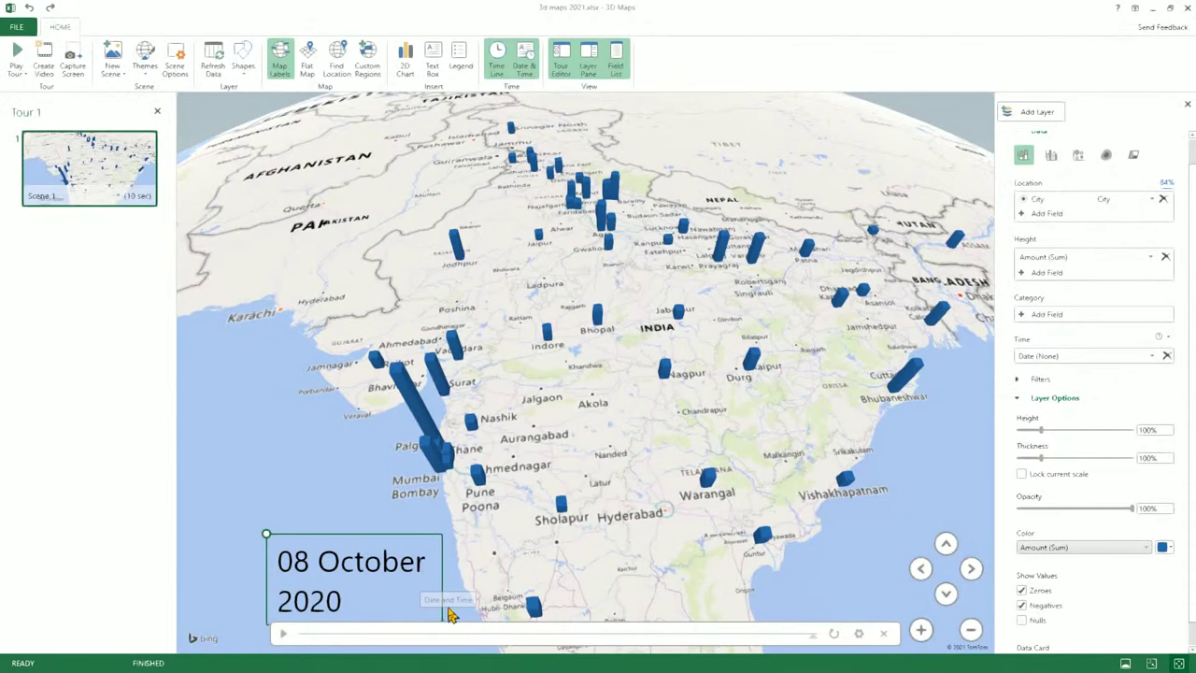
- Widen the date label onto one line at the lower left and rewind the timeline to 11 October 2017
{"action": "left_click", "coordinate": [381, 569]}
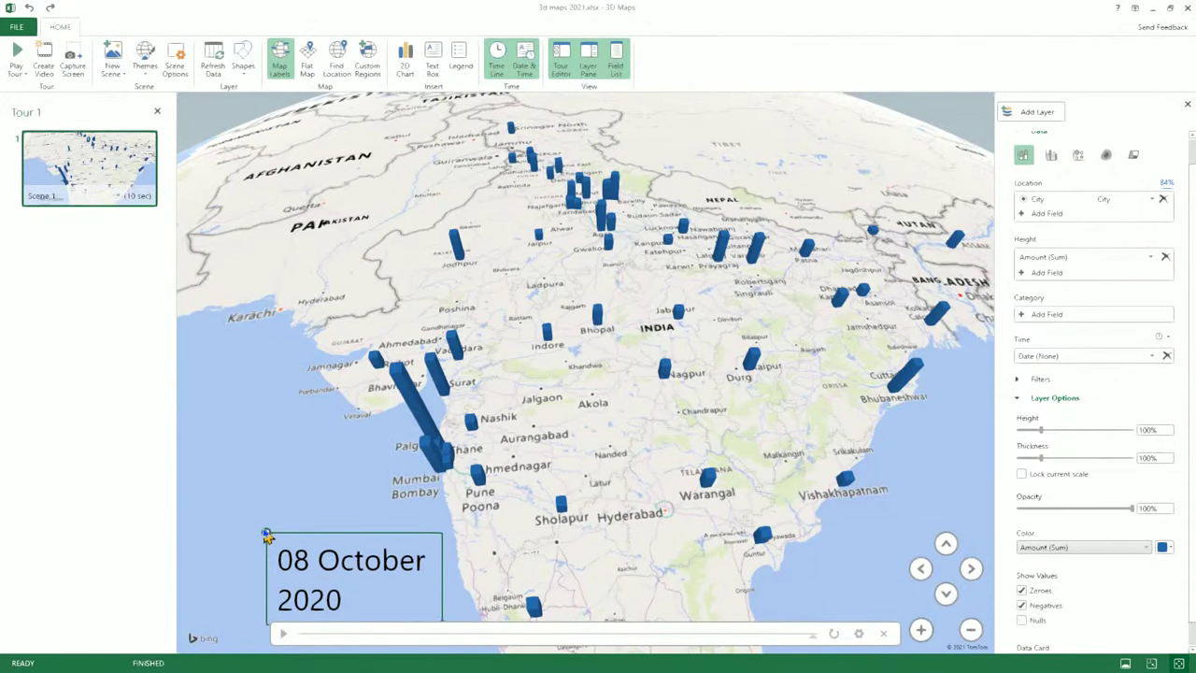
{"action": "left_click_drag", "start_coordinate": [267, 539], "coordinate": [243, 483]}
{"action": "left_click_drag", "start_coordinate": [383, 500], "coordinate": [401, 403]}
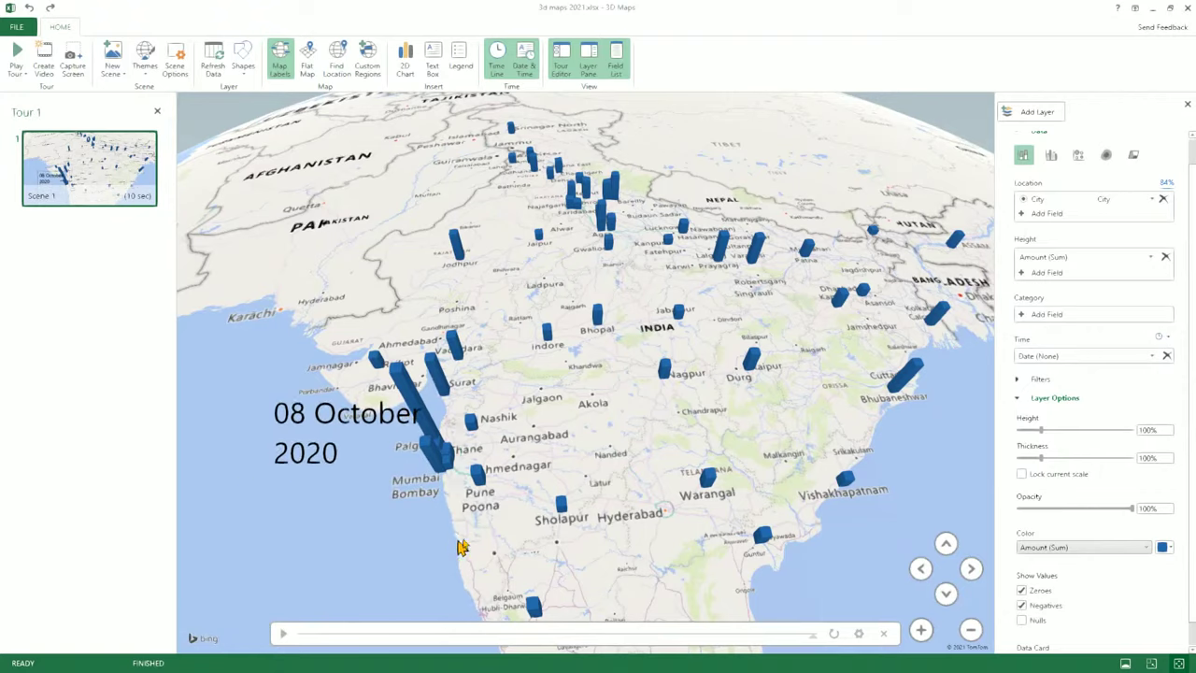
{"action": "left_click_drag", "start_coordinate": [461, 533], "coordinate": [720, 451]}
{"action": "left_click_drag", "start_coordinate": [585, 425], "coordinate": [592, 572]}
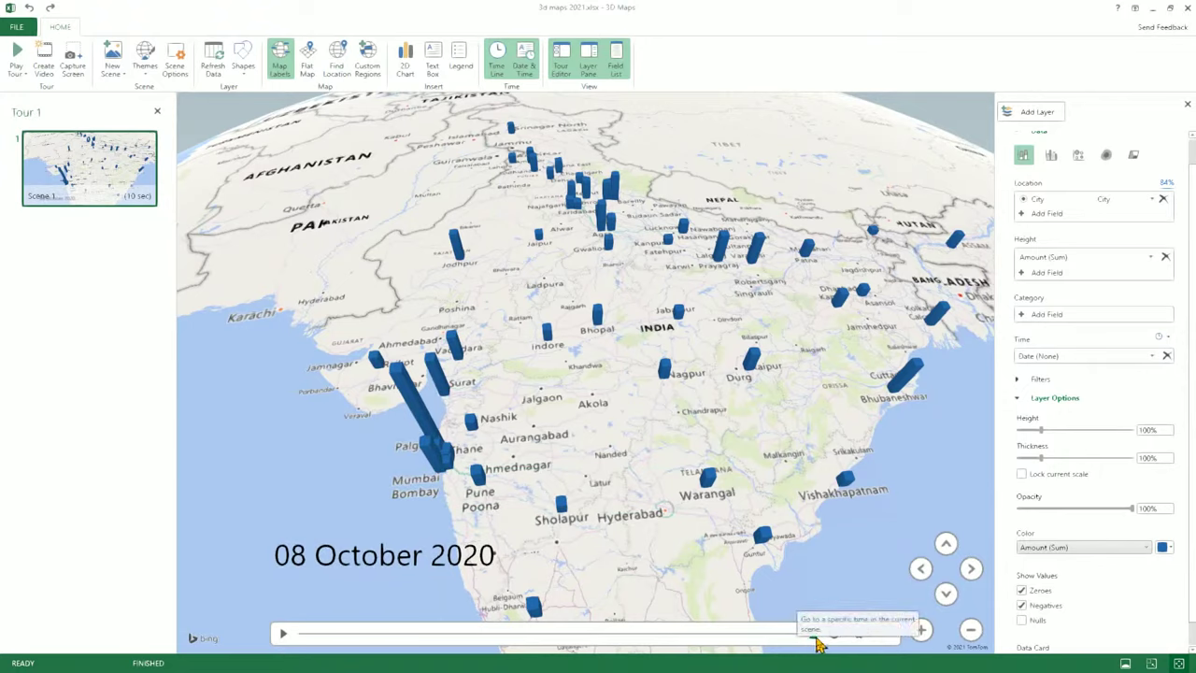
{"action": "left_click_drag", "start_coordinate": [816, 643], "coordinate": [114, 666]}
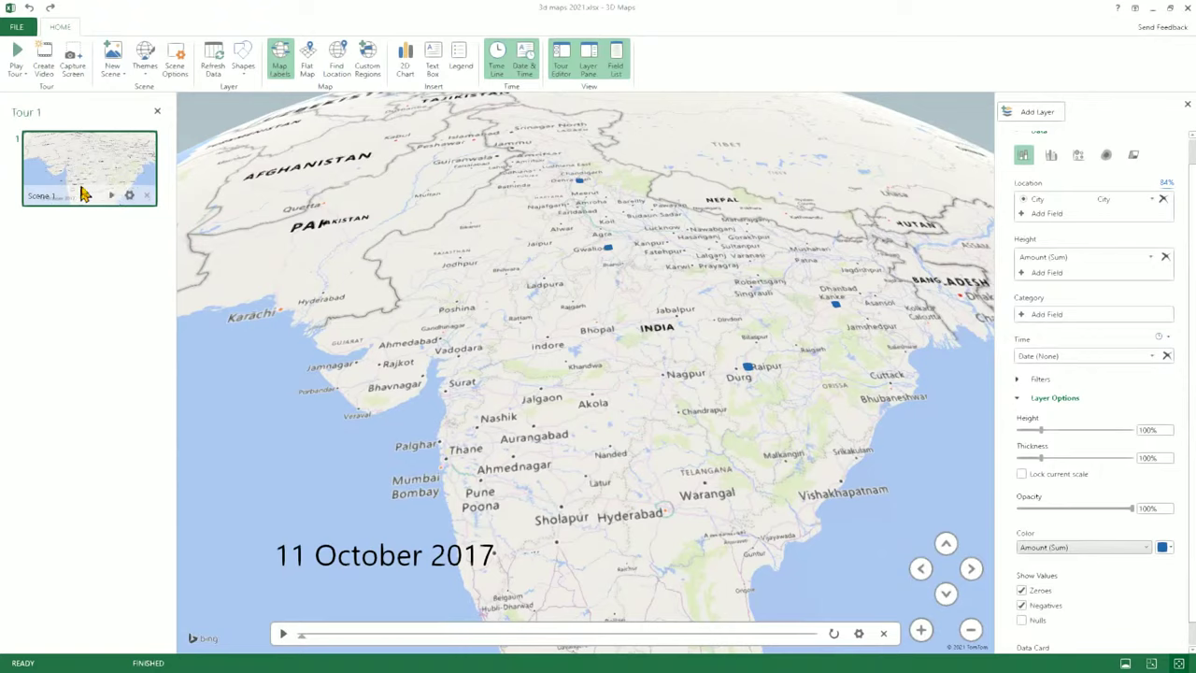
- Review the scene's 11-10-2017 to 08-10-2020 time span in Scene Options, then close them
{"action": "left_click", "coordinate": [129, 195]}
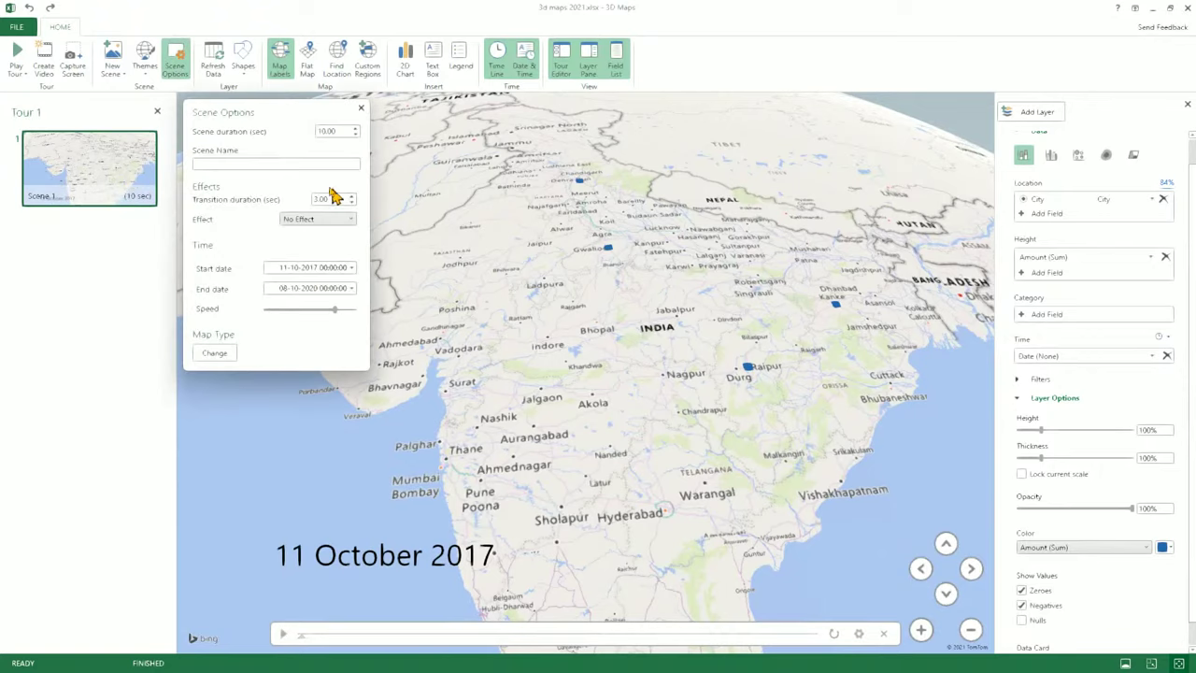
{"action": "left_click", "coordinate": [342, 159]}
{"action": "left_click", "coordinate": [361, 111]}
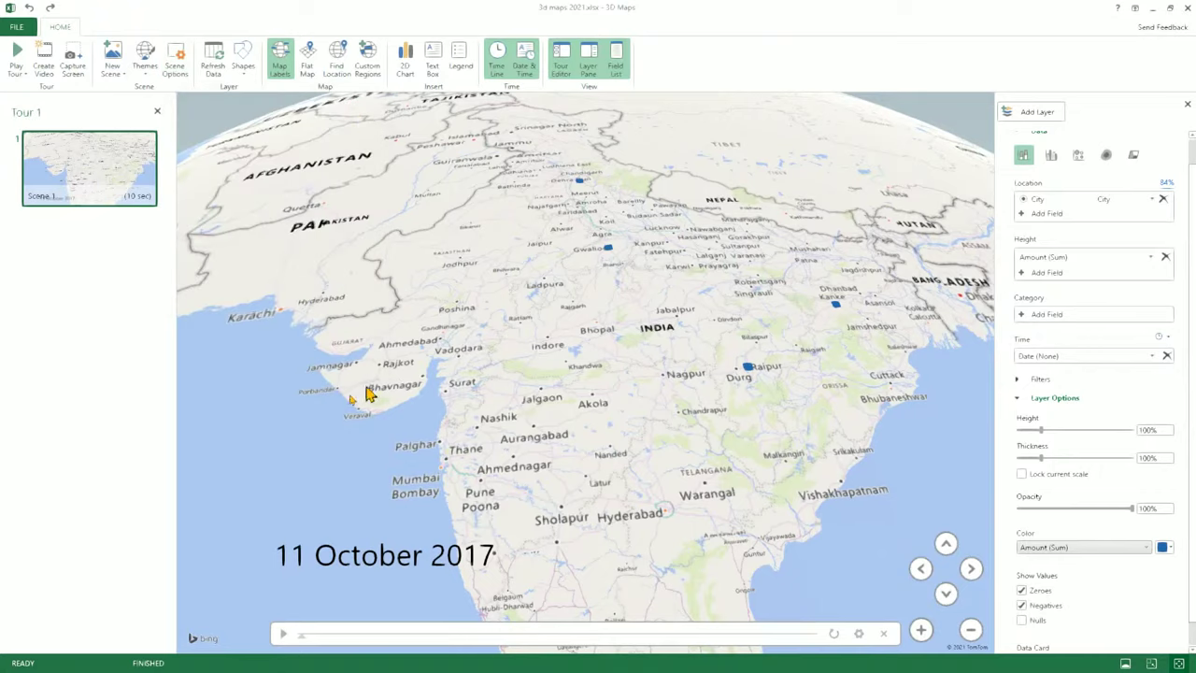
- Tilt the map across India, replay the date animation, and list the fields for Category
{"action": "left_click", "coordinate": [286, 635]}
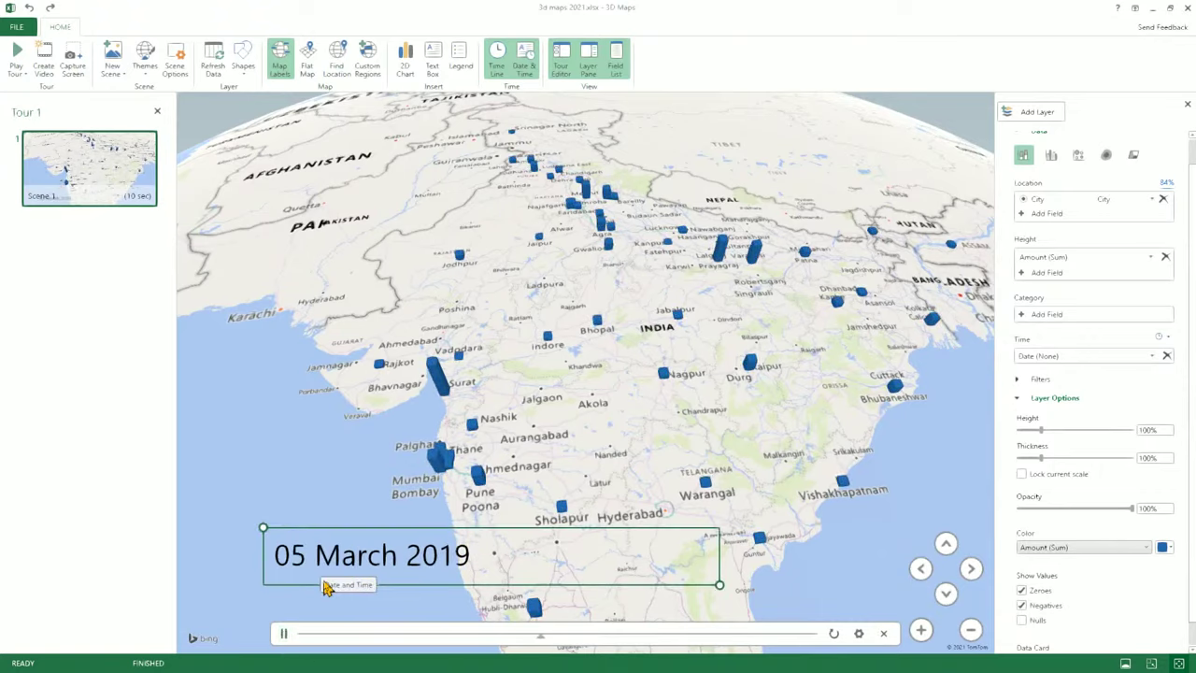
{"action": "left_click_drag", "start_coordinate": [608, 435], "coordinate": [551, 394]}
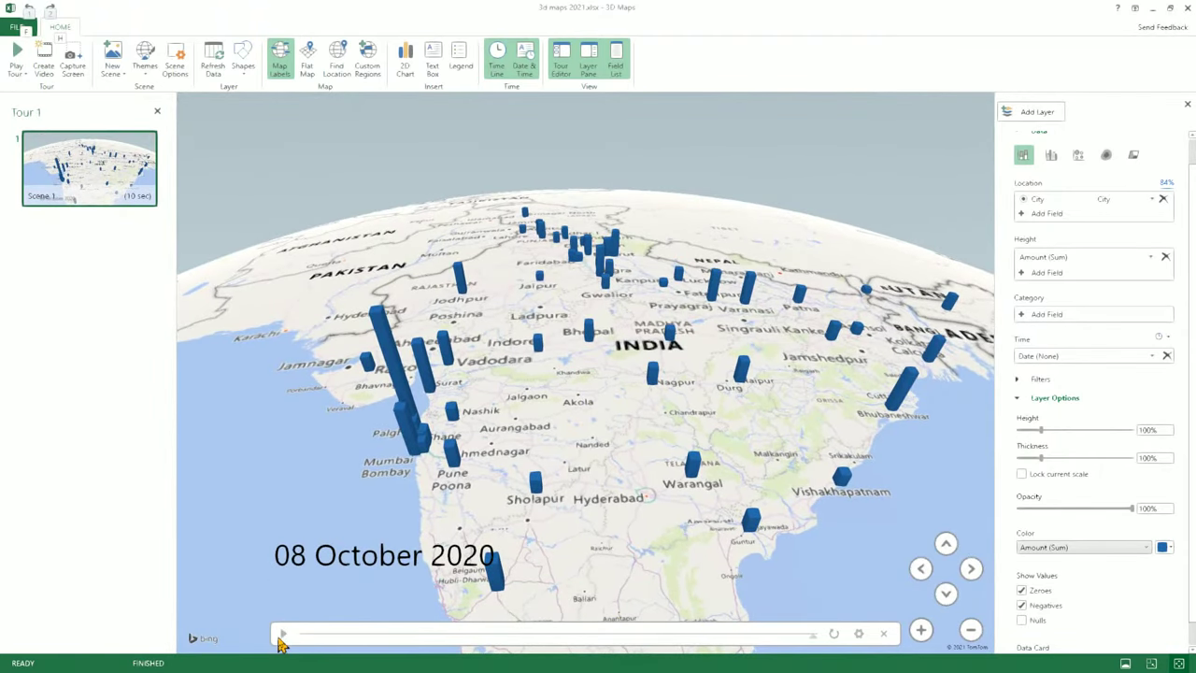
{"action": "left_click", "coordinate": [282, 636]}
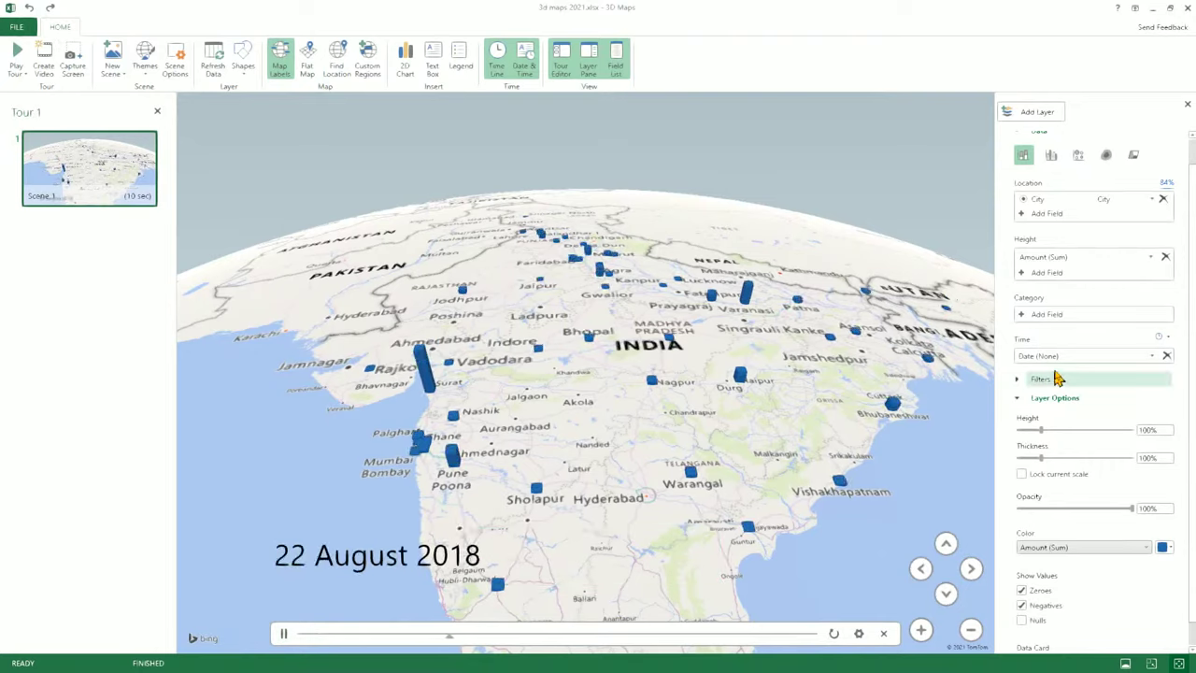
{"action": "left_click", "coordinate": [1057, 315]}
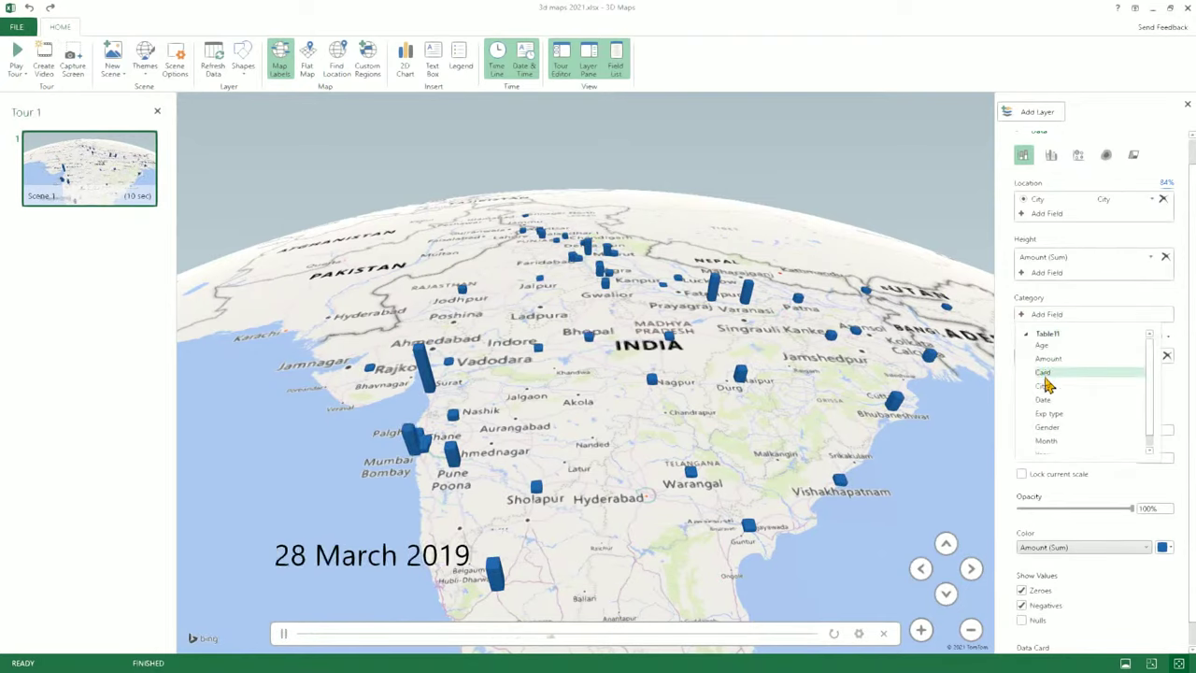
- Split each city's bars by Card as clustered columns and nudge the date caption lower left
{"action": "left_click", "coordinate": [1044, 373]}
{"action": "left_click", "coordinate": [1051, 155]}
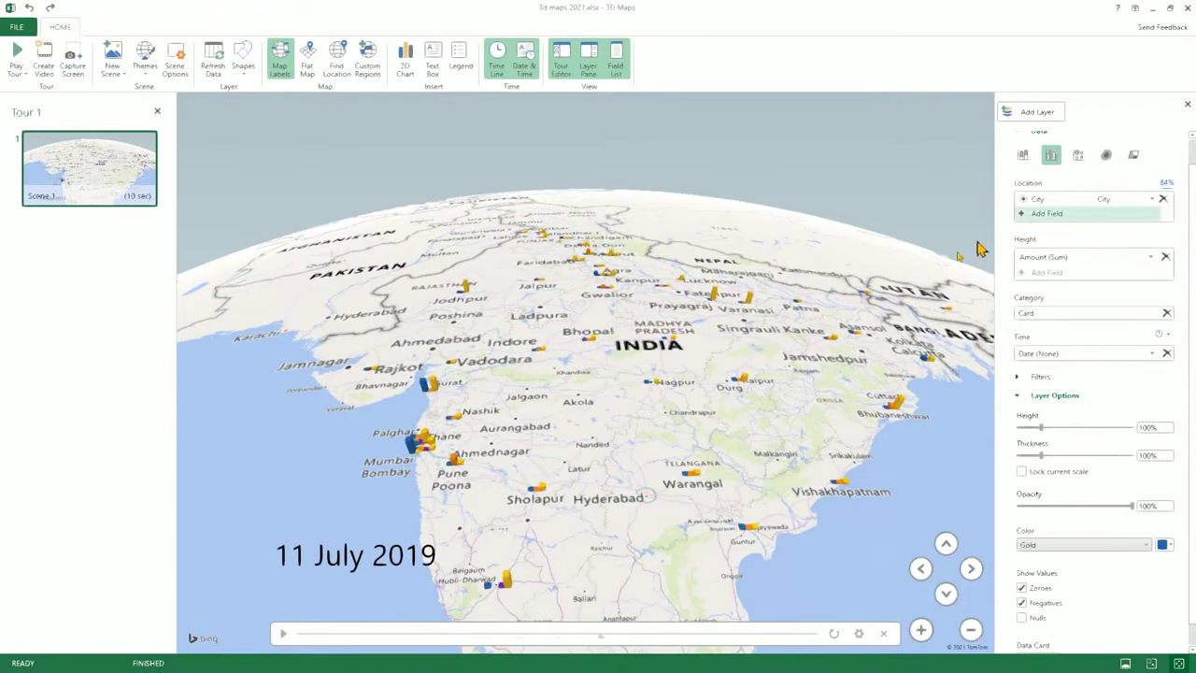
{"action": "left_click", "coordinate": [372, 558]}
{"action": "left_click_drag", "start_coordinate": [371, 557], "coordinate": [350, 581]}
- Zoom in on the Gujarat–Mumbai coast and replay the date animation
{"action": "left_click_drag", "start_coordinate": [336, 449], "coordinate": [379, 496]}
{"action": "scroll", "coordinate": [378, 495], "scroll_direction": "up", "scroll_amount": 5}
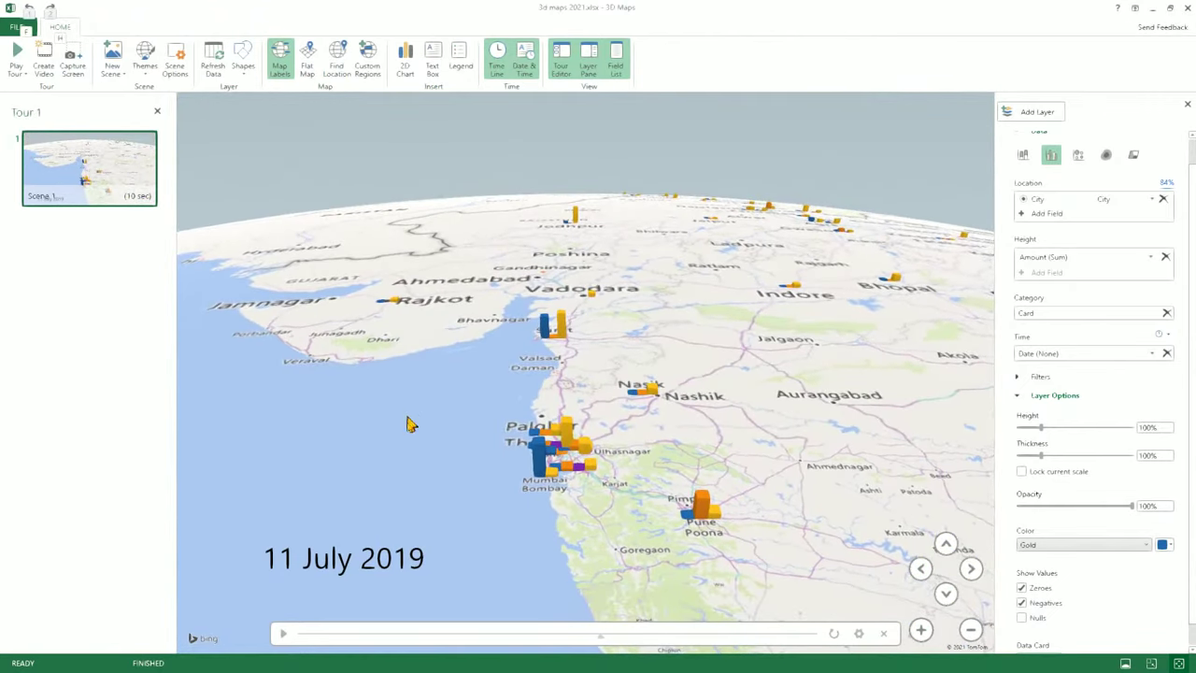
{"action": "left_click", "coordinate": [283, 634]}
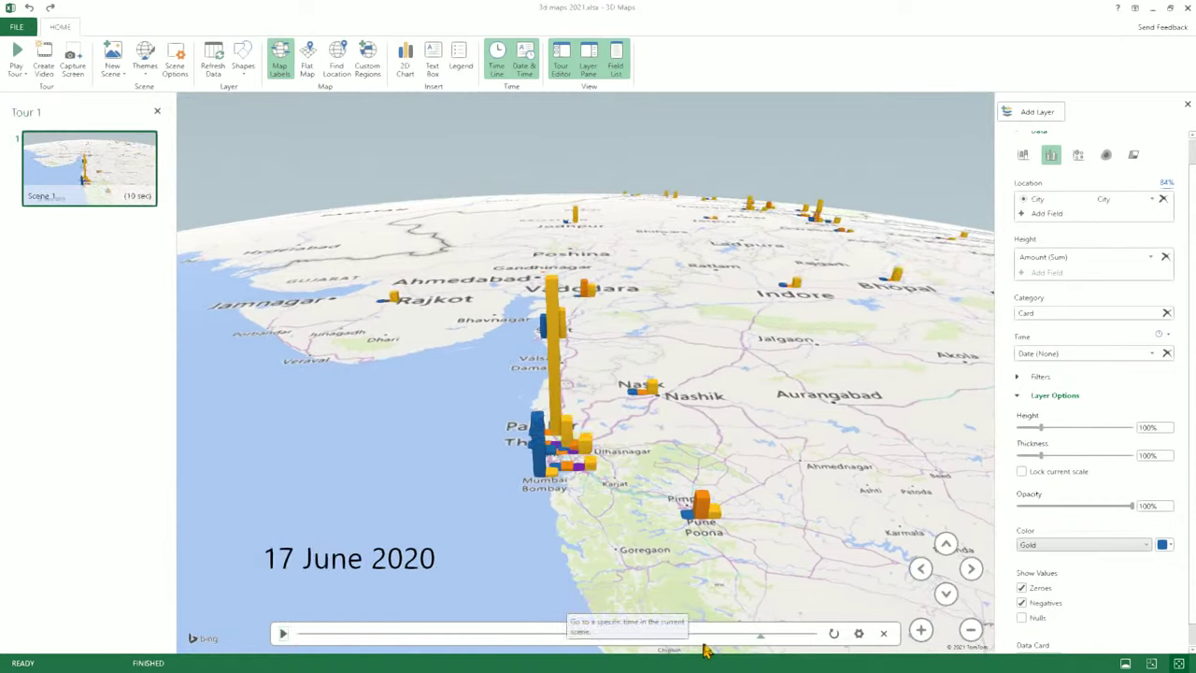
- Scrub the timeline to mid-February 2019 around Mumbai, then remove Date from the layer's time
{"action": "left_click_drag", "start_coordinate": [760, 636], "coordinate": [276, 635]}
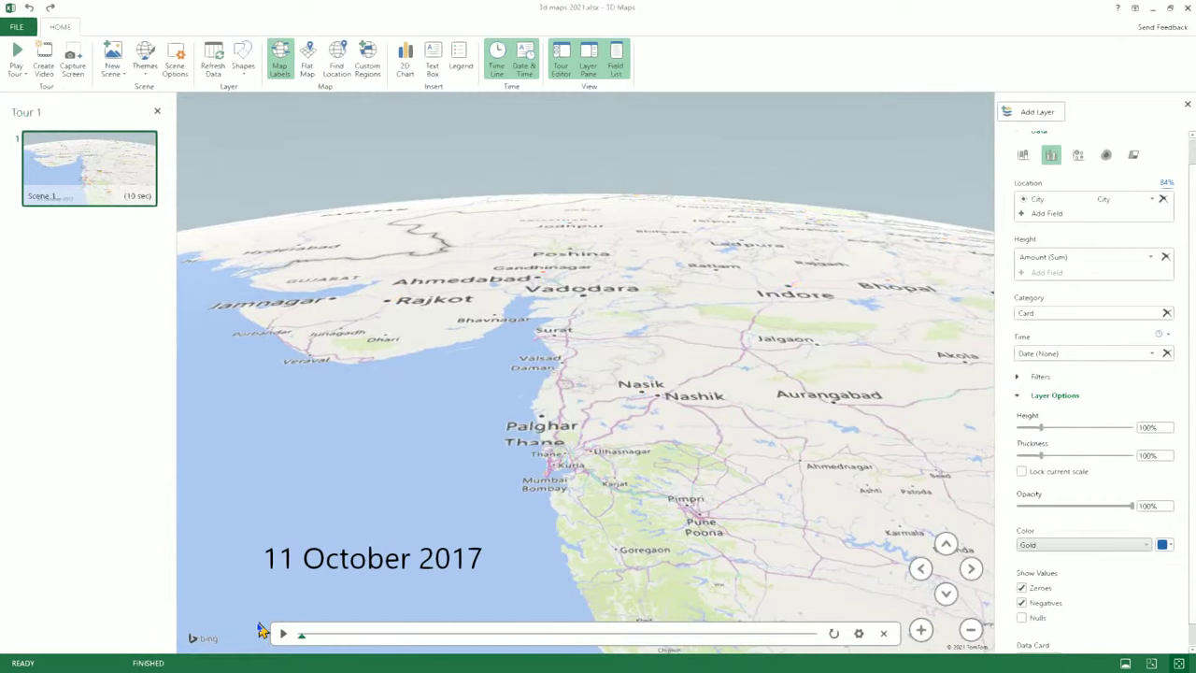
{"action": "left_click", "coordinate": [284, 636]}
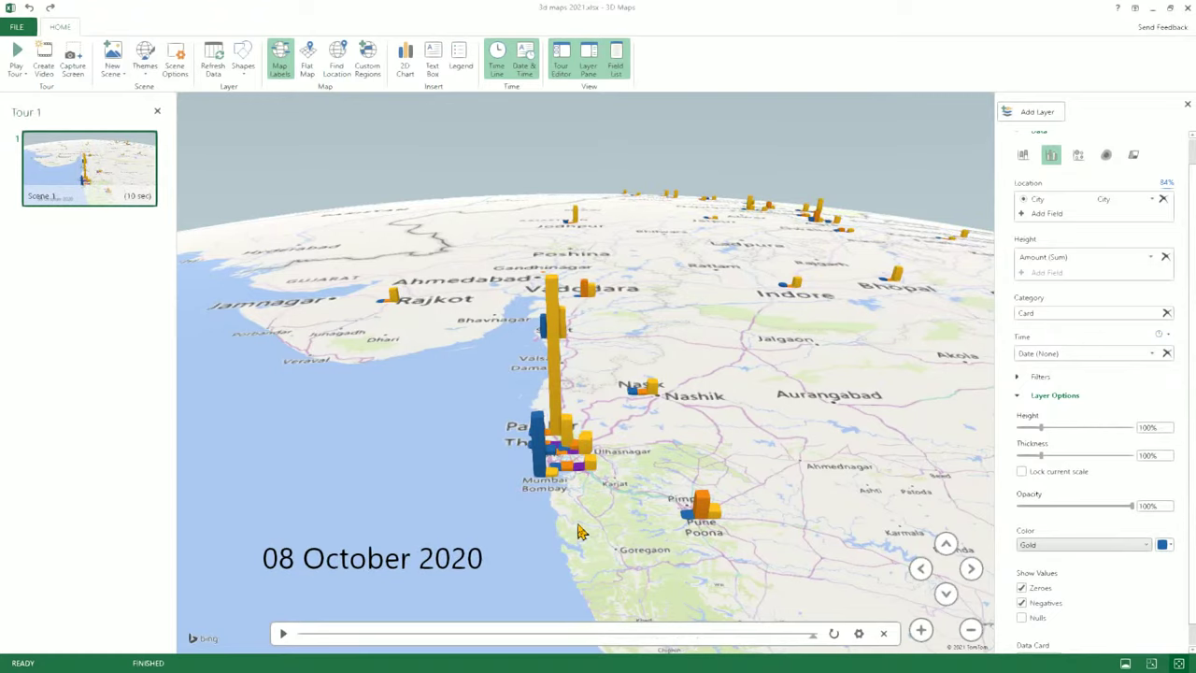
{"action": "scroll", "coordinate": [551, 500], "scroll_direction": "down", "scroll_amount": 3}
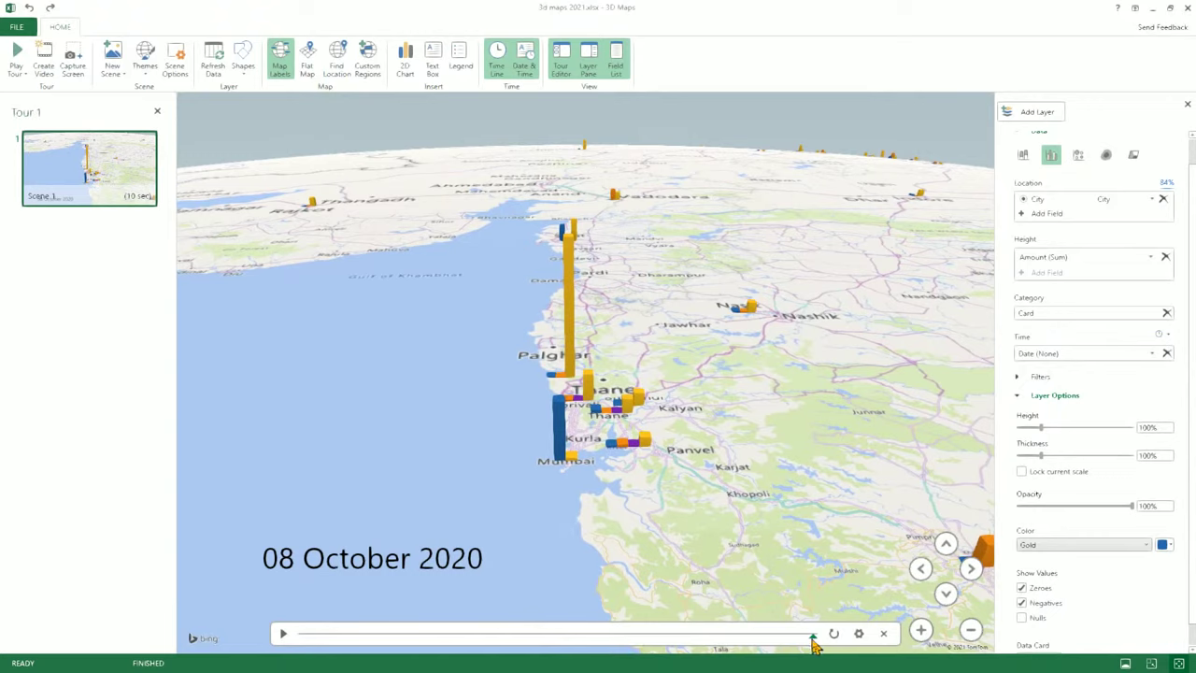
{"action": "left_click_drag", "start_coordinate": [812, 636], "coordinate": [571, 644]}
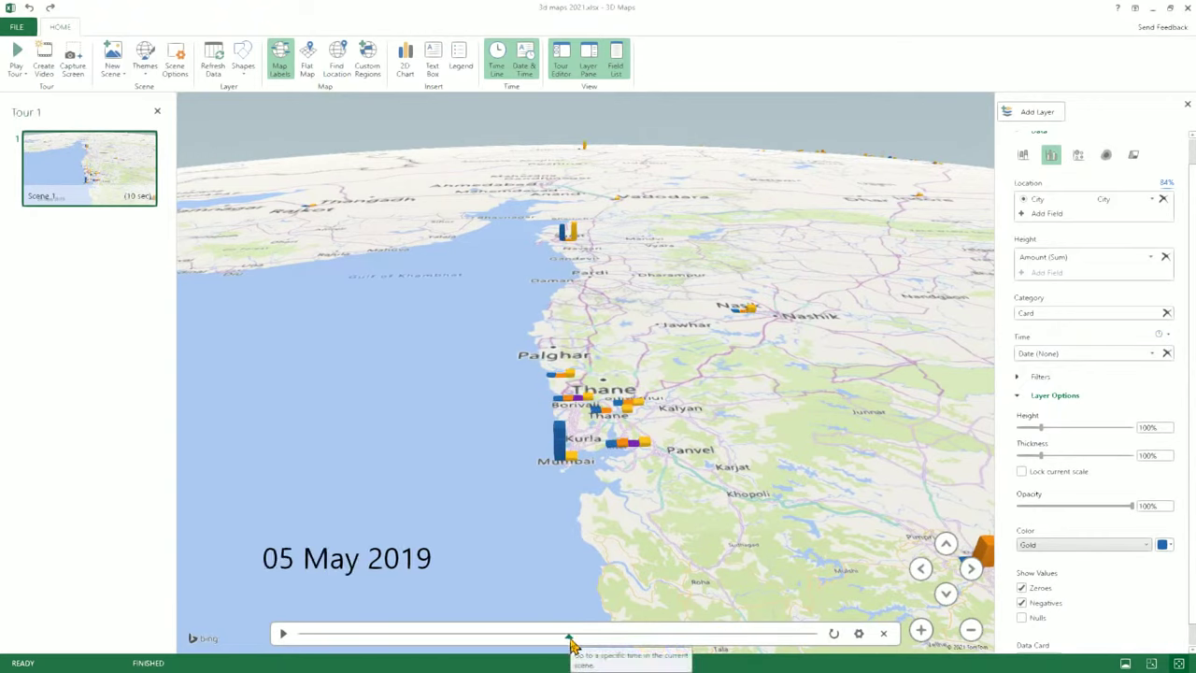
{"action": "left_click_drag", "start_coordinate": [569, 643], "coordinate": [529, 645]}
{"action": "scroll", "coordinate": [624, 505], "scroll_direction": "up", "scroll_amount": 5}
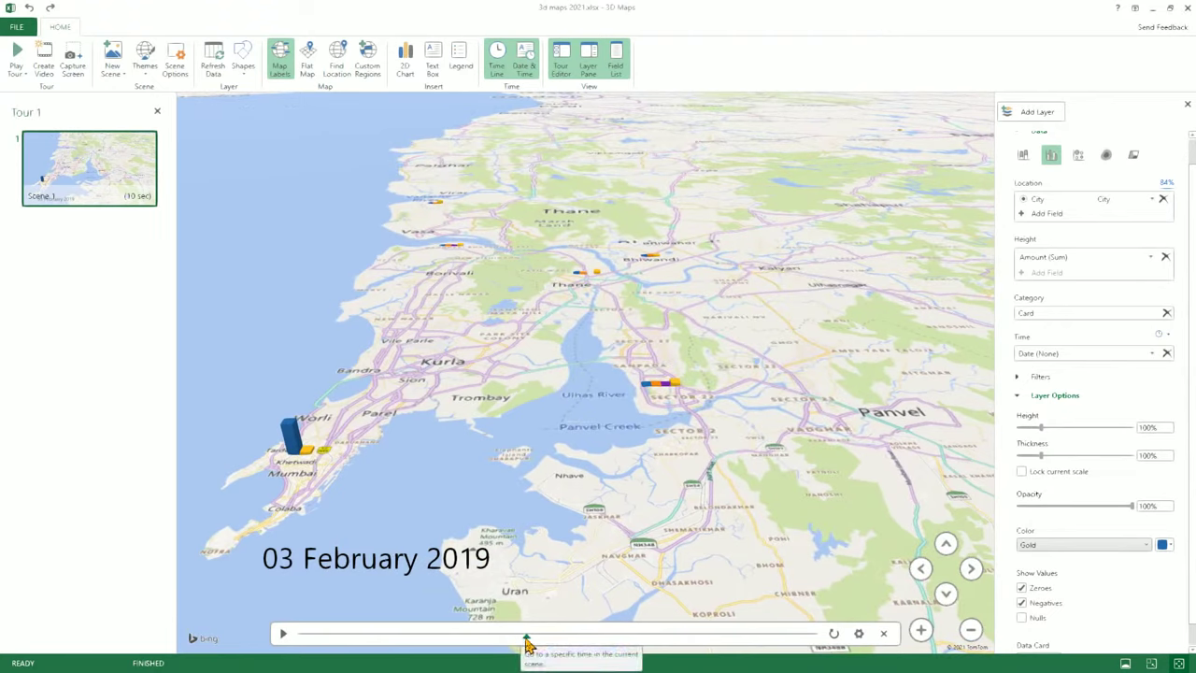
{"action": "left_click_drag", "start_coordinate": [526, 641], "coordinate": [671, 630]}
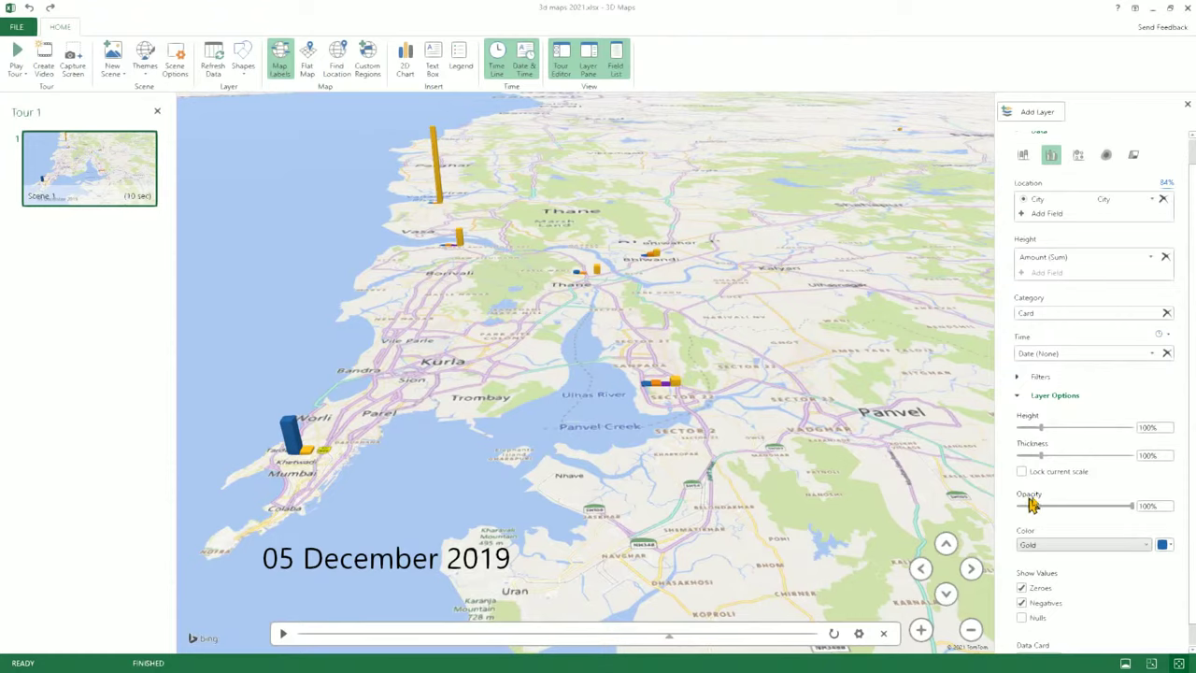
{"action": "left_click", "coordinate": [1166, 353]}
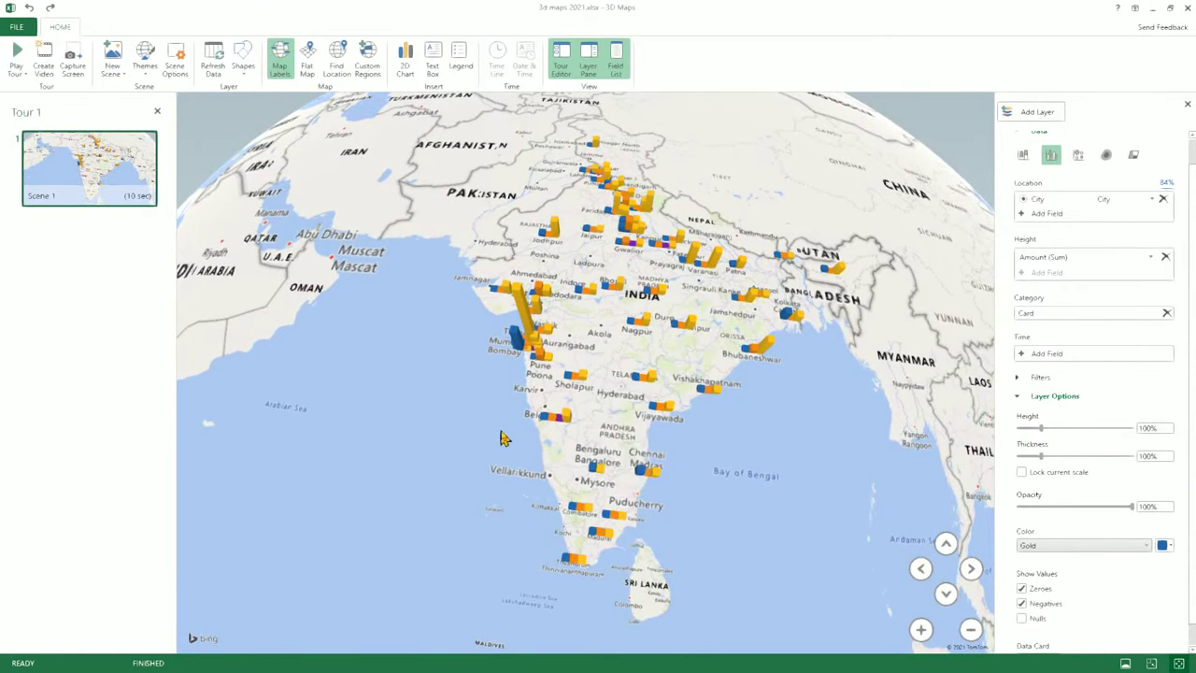
- Zoom and pan to centre the map on southern India, from Pune and Hyderabad to Madurai
{"action": "scroll", "coordinate": [583, 479], "scroll_direction": "up", "scroll_amount": 2}
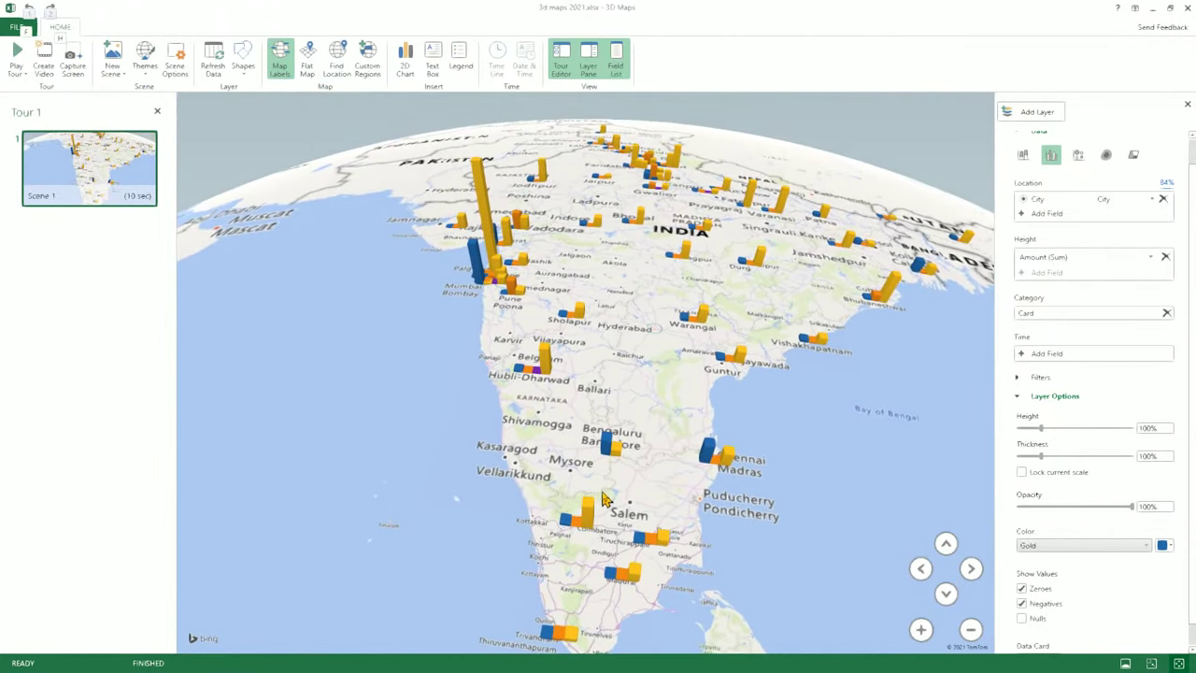
{"action": "scroll", "coordinate": [654, 500], "scroll_direction": "up", "scroll_amount": 3}
{"action": "left_click_drag", "start_coordinate": [631, 504], "coordinate": [634, 319]}
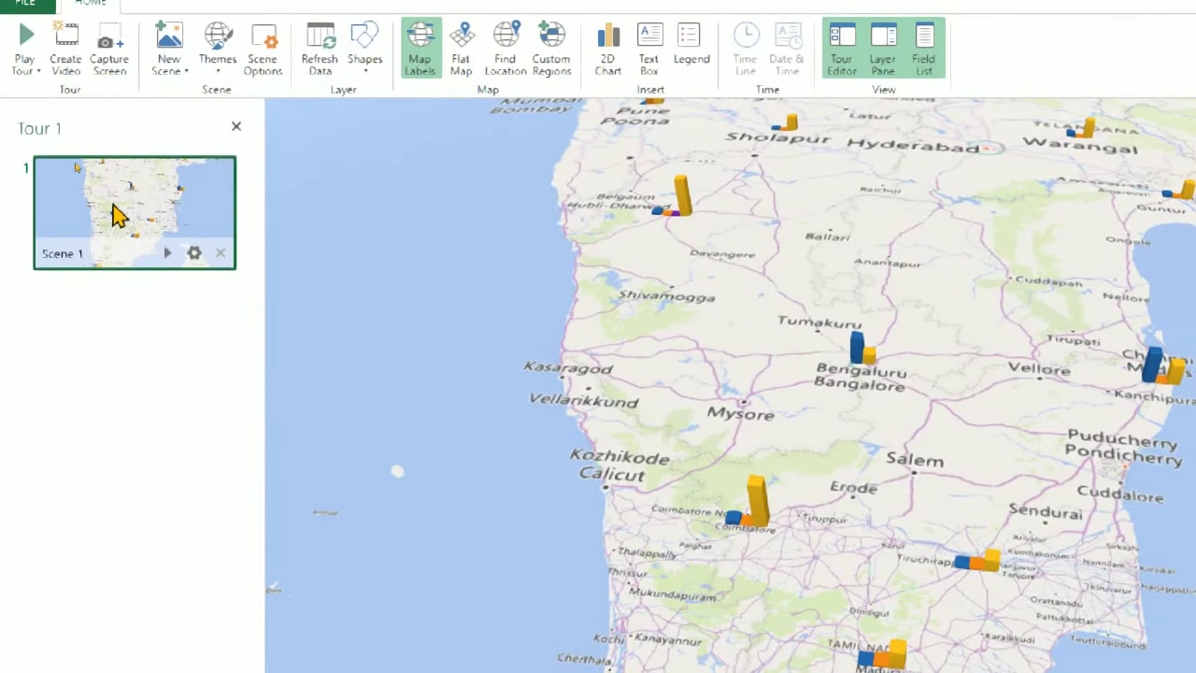
- Set Scene 1's duration to 5 seconds and pan to include the southern tip and Sri Lanka
{"action": "left_click", "coordinate": [194, 254]}
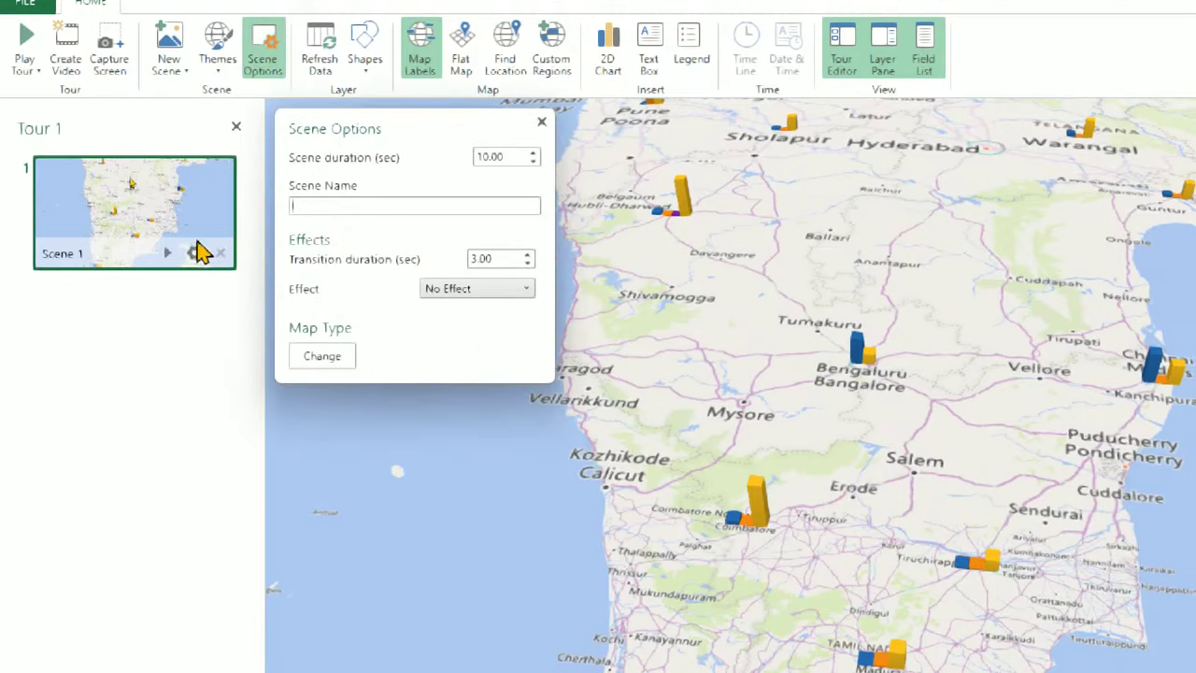
{"action": "double_click", "coordinate": [508, 157]}
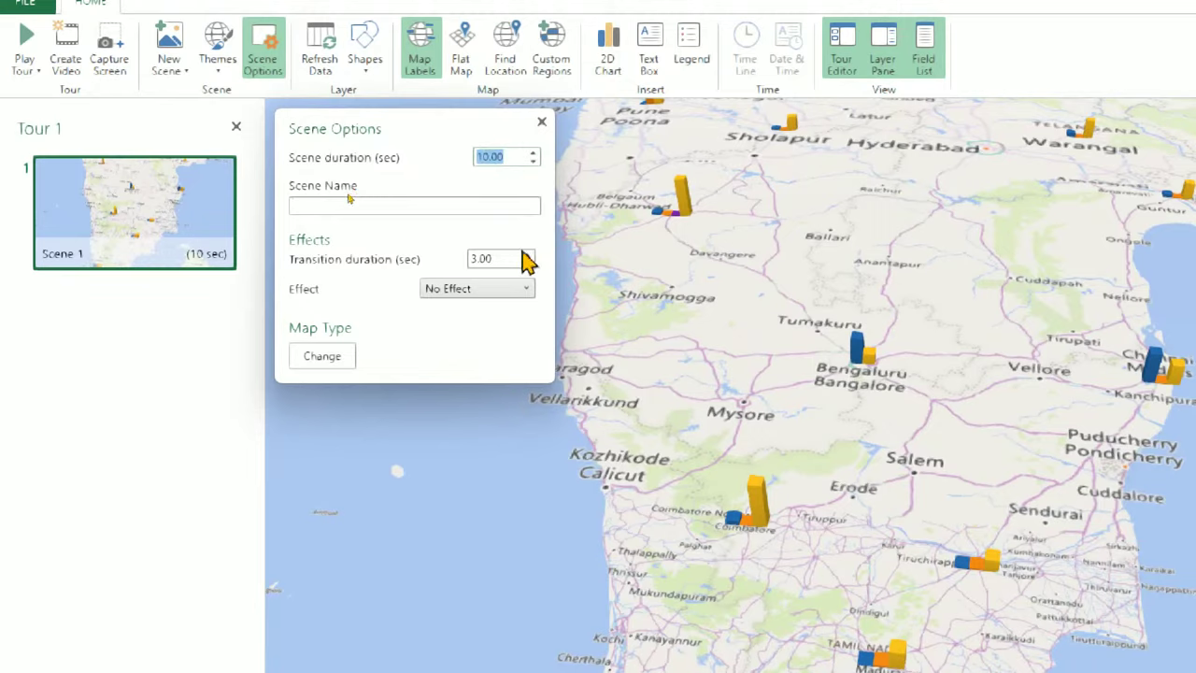
{"action": "type", "text": "5"}
{"action": "key", "text": "Return"}
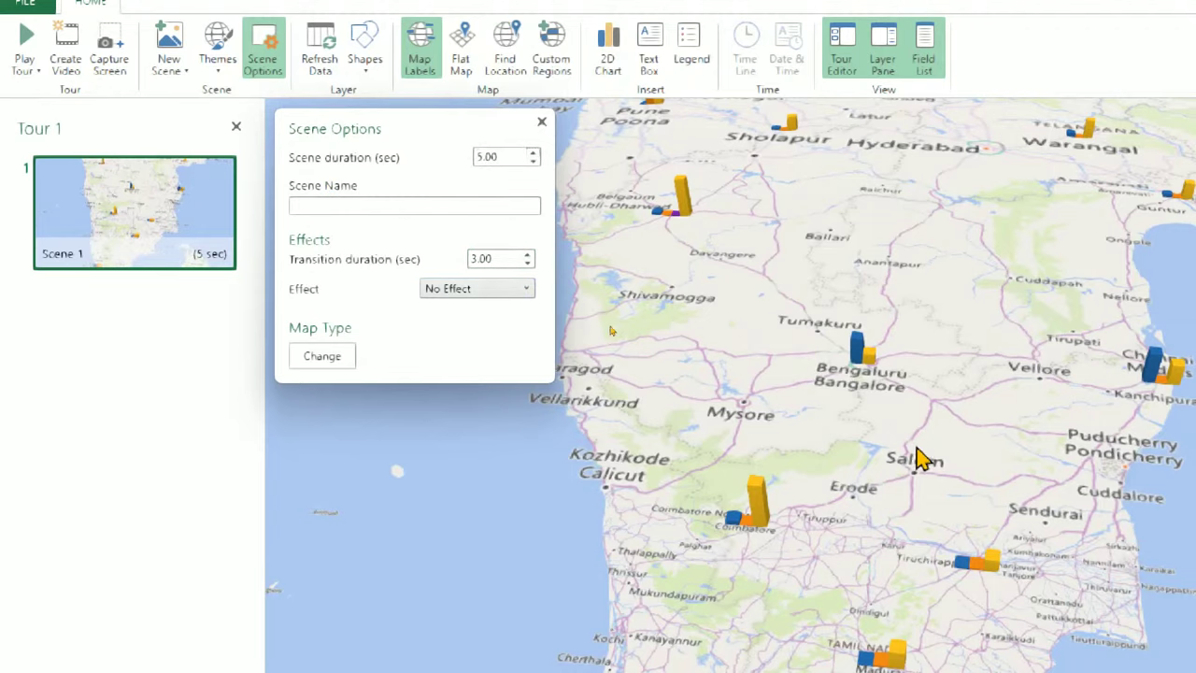
{"action": "left_click_drag", "start_coordinate": [886, 465], "coordinate": [833, 355]}
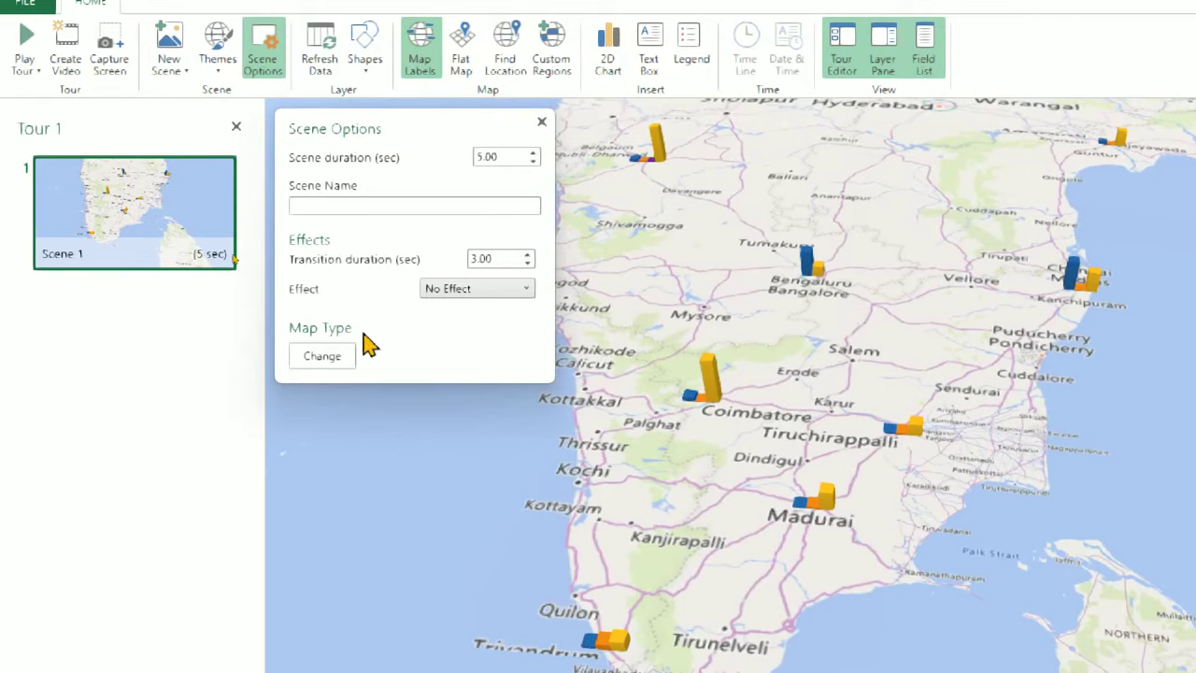
- Give Scene 1 a 5-second transition with the Circle effect, then add Scene 2
{"action": "left_click", "coordinate": [486, 260]}
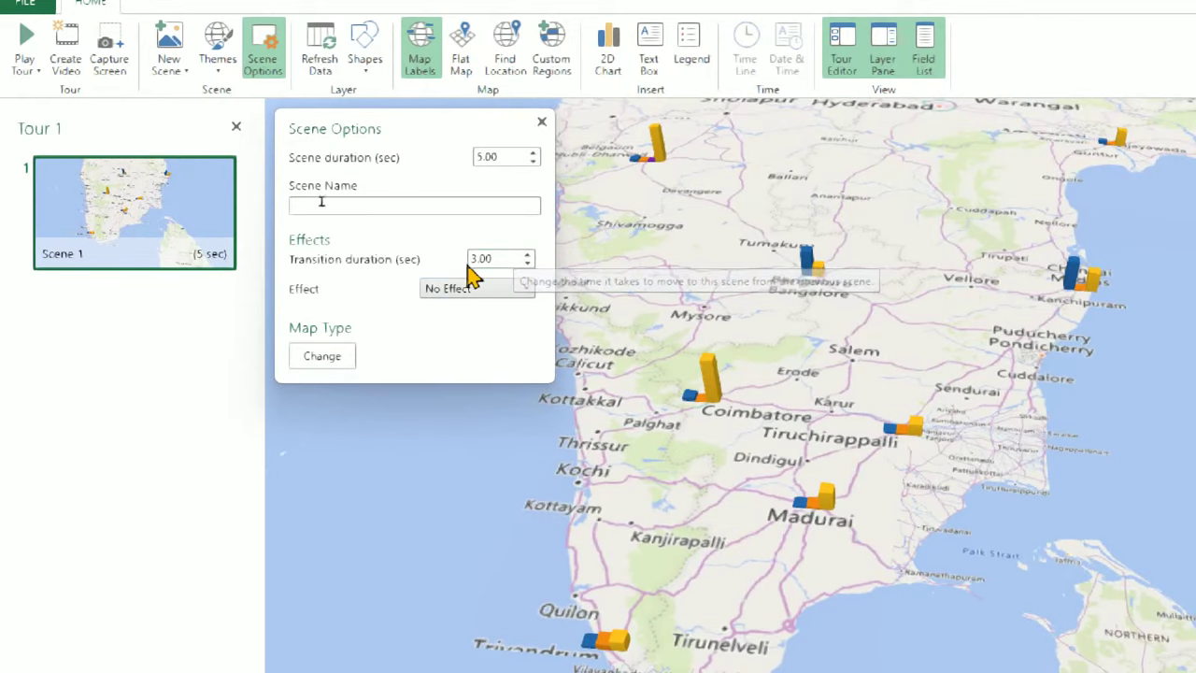
{"action": "left_click_drag", "start_coordinate": [491, 261], "coordinate": [429, 267]}
{"action": "type", "text": "5"}
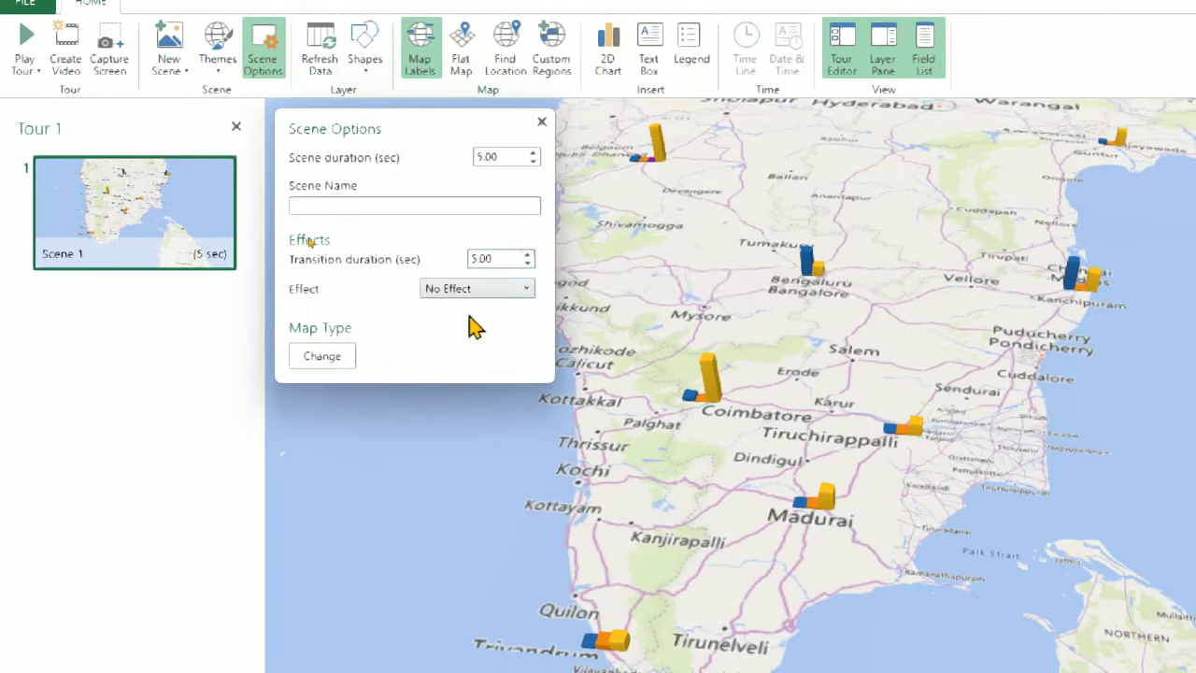
{"action": "left_click", "coordinate": [480, 293]}
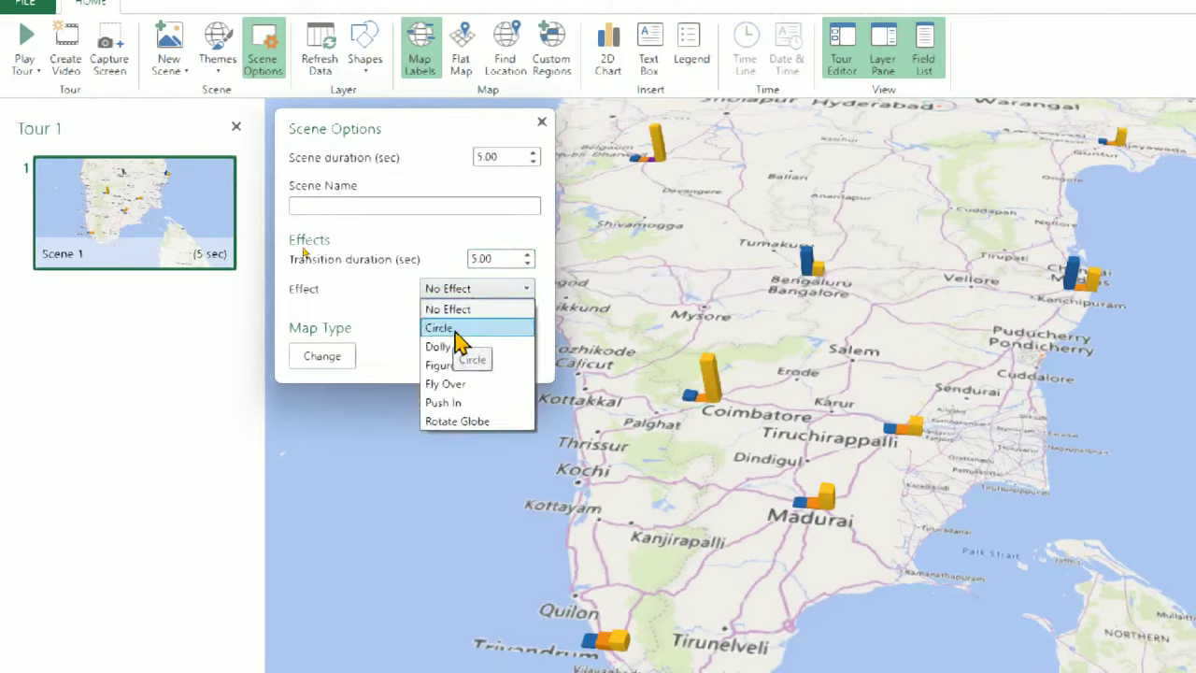
{"action": "left_click", "coordinate": [456, 333]}
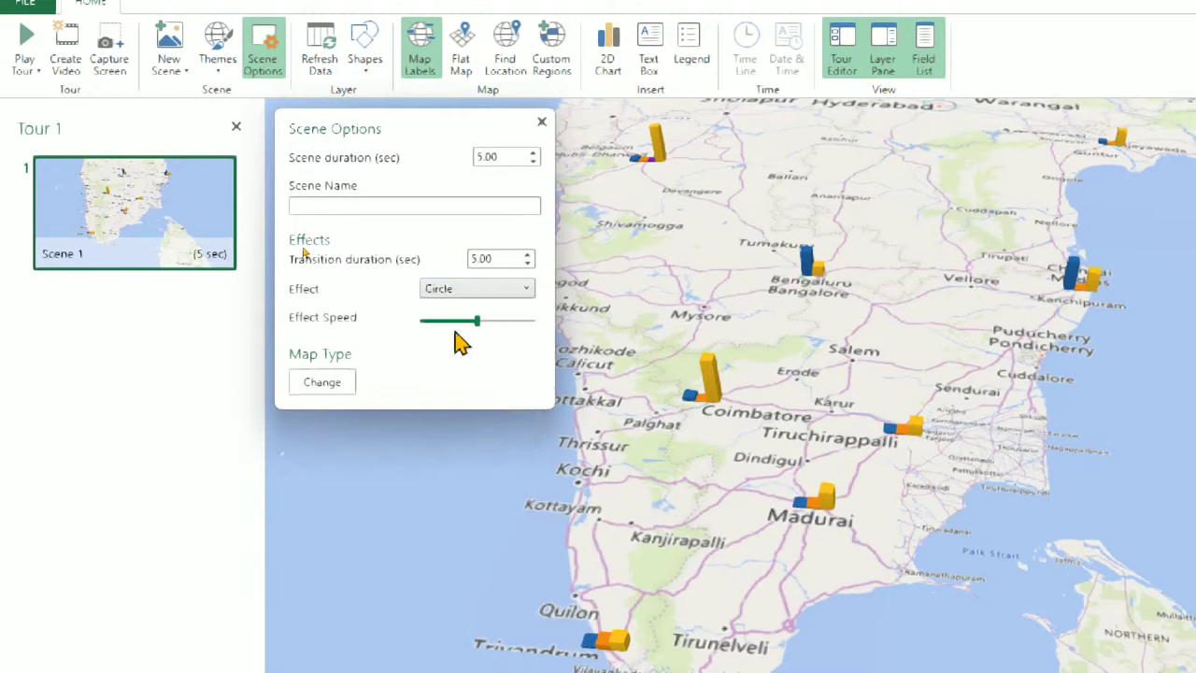
{"action": "left_click", "coordinate": [169, 42]}
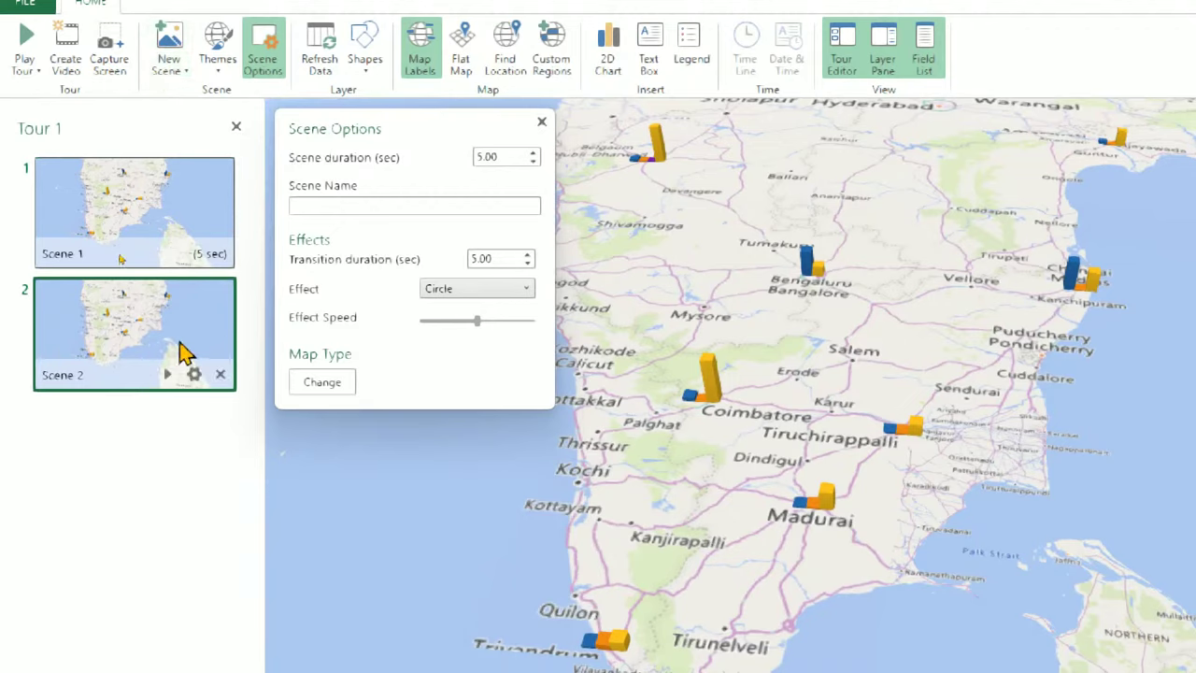
- Set Scene 2's transition effect to Dolly in Scene Options
{"action": "left_click", "coordinate": [513, 292]}
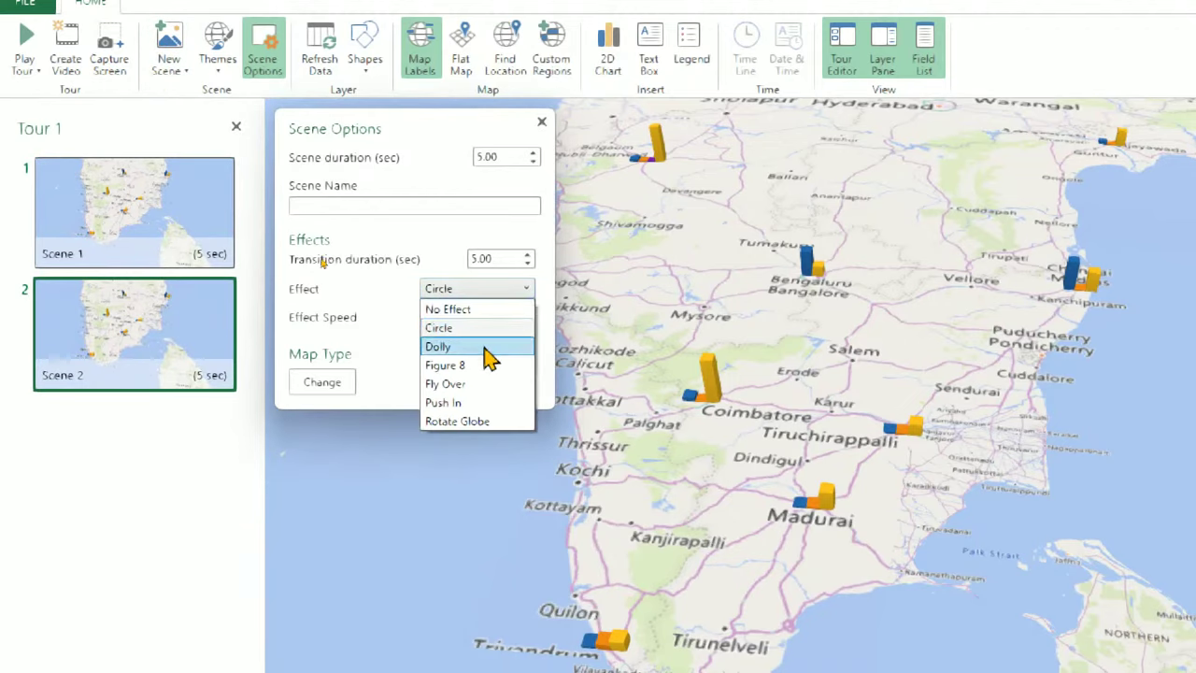
{"action": "left_click", "coordinate": [476, 351]}
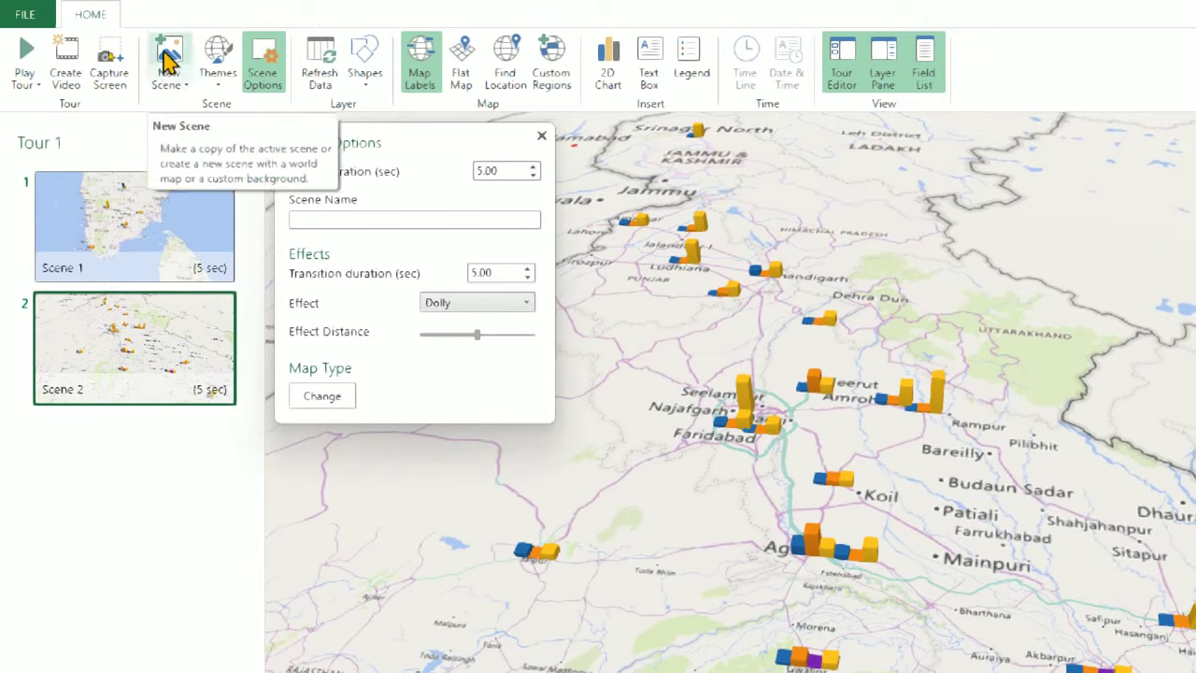
- Add Scene 3 with the Rotate Globe effect and zoom out to a globe view
{"action": "left_click", "coordinate": [169, 58]}
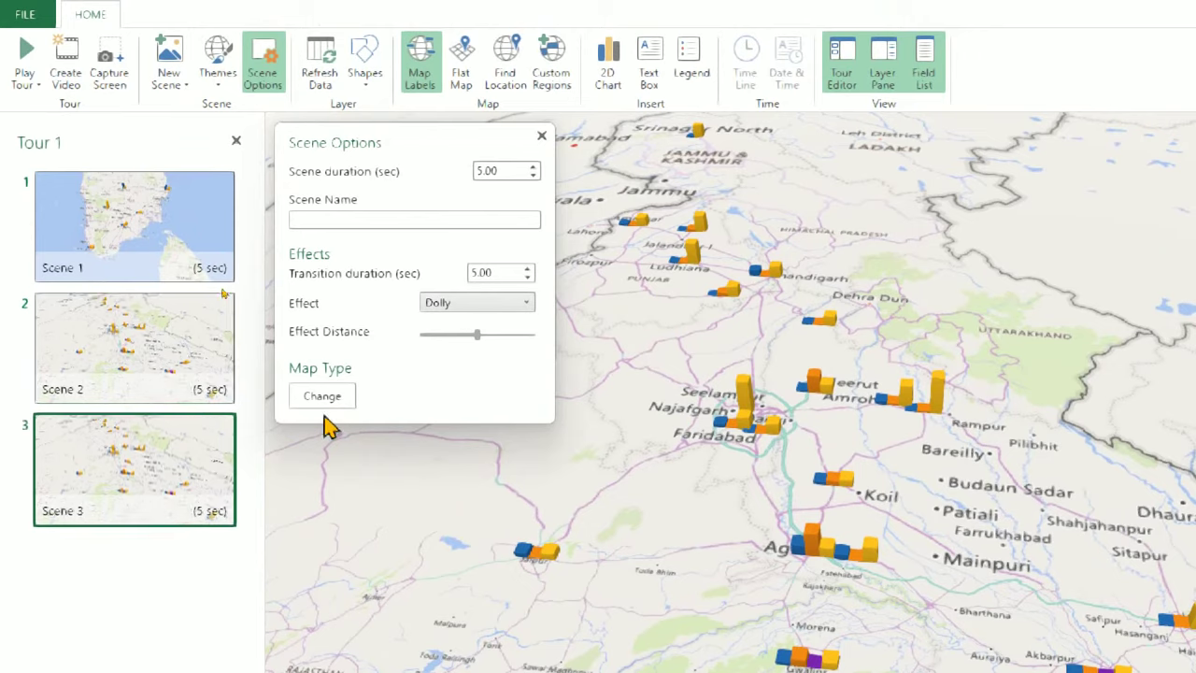
{"action": "left_click", "coordinate": [459, 306]}
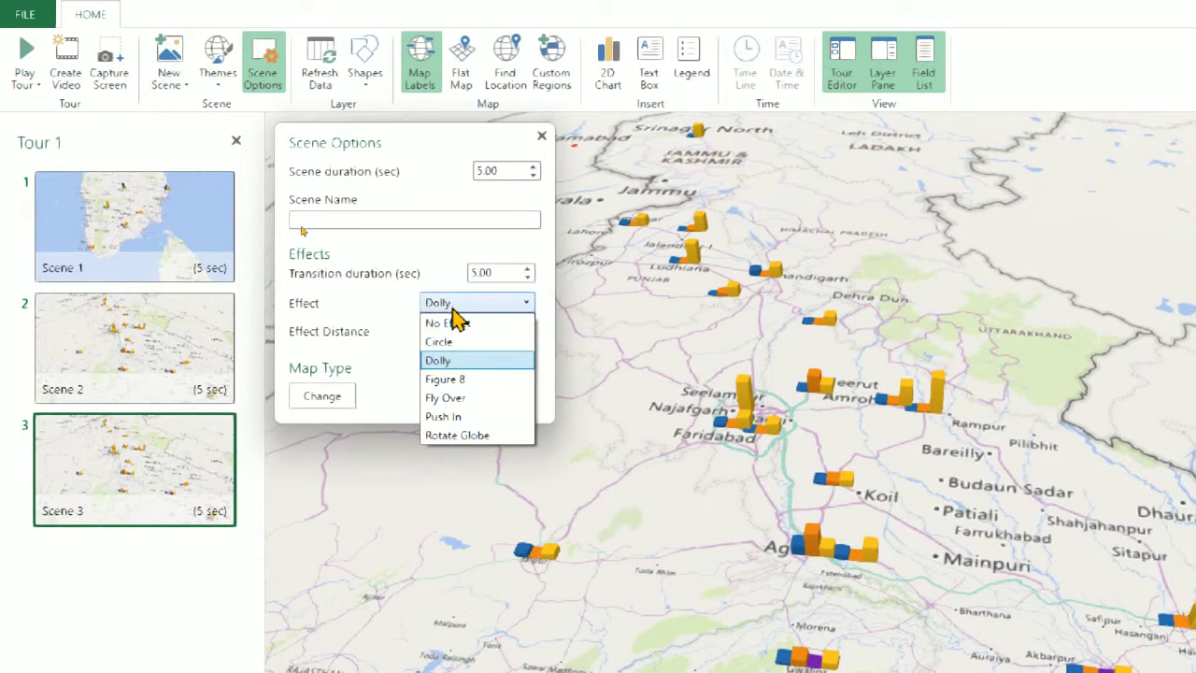
{"action": "left_click", "coordinate": [472, 436]}
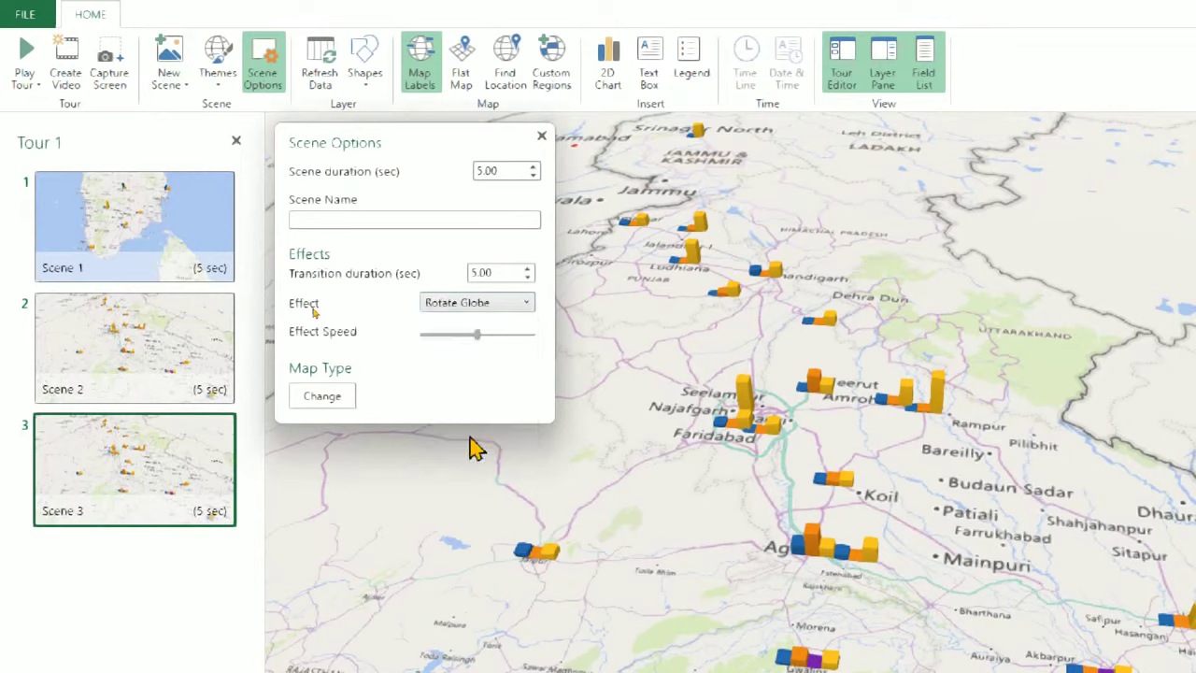
{"action": "left_click", "coordinate": [541, 136]}
{"action": "scroll", "coordinate": [626, 365], "scroll_direction": "down", "scroll_amount": 5}
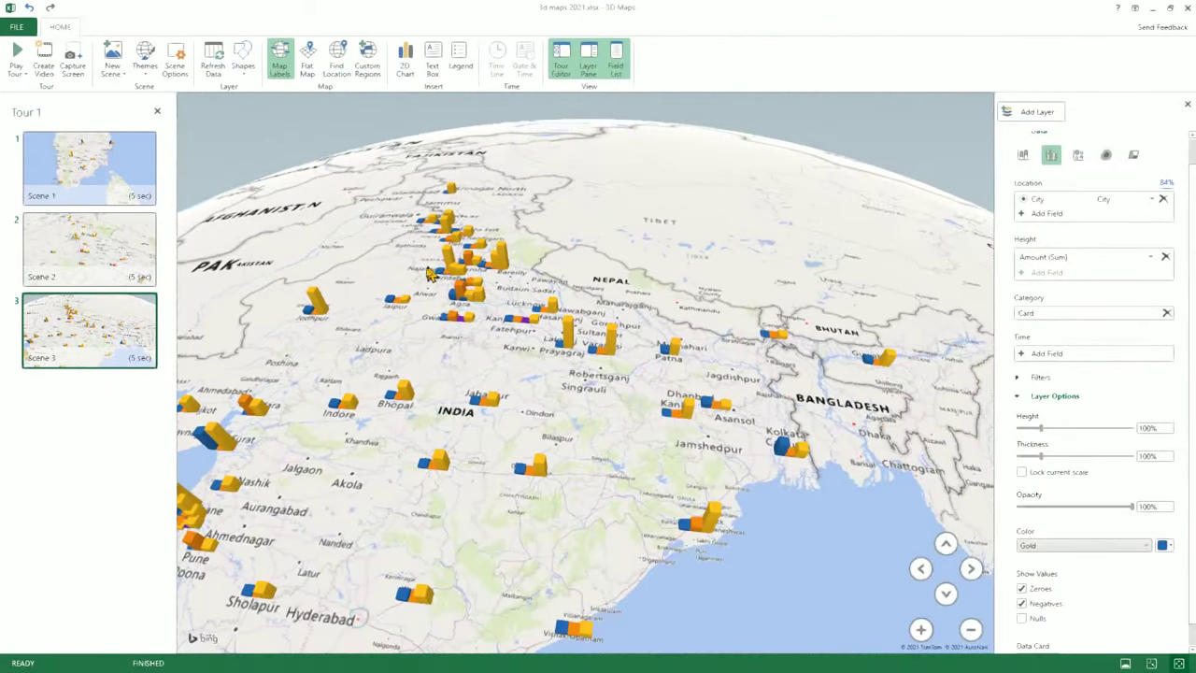
- Pan and zoom the globe so India's bars sit centred above the Arabian Sea
{"action": "left_click_drag", "start_coordinate": [645, 387], "coordinate": [861, 437]}
{"action": "scroll", "coordinate": [574, 306], "scroll_direction": "down", "scroll_amount": 3}
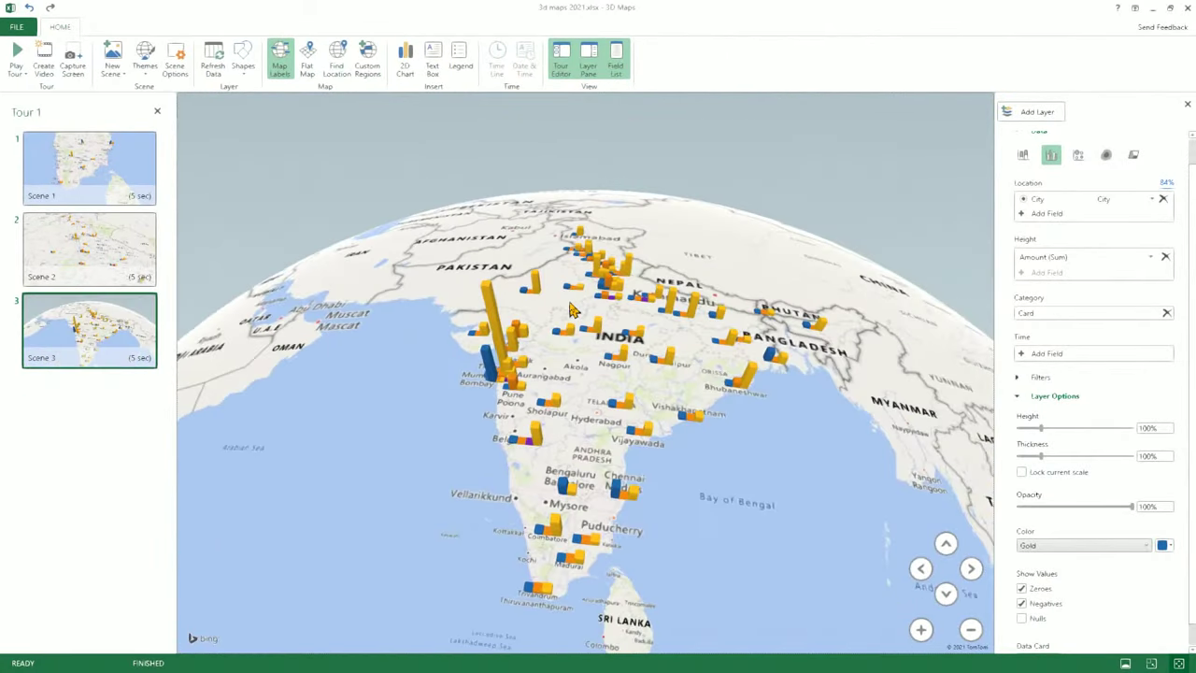
{"action": "left_click_drag", "start_coordinate": [574, 306], "coordinate": [701, 367]}
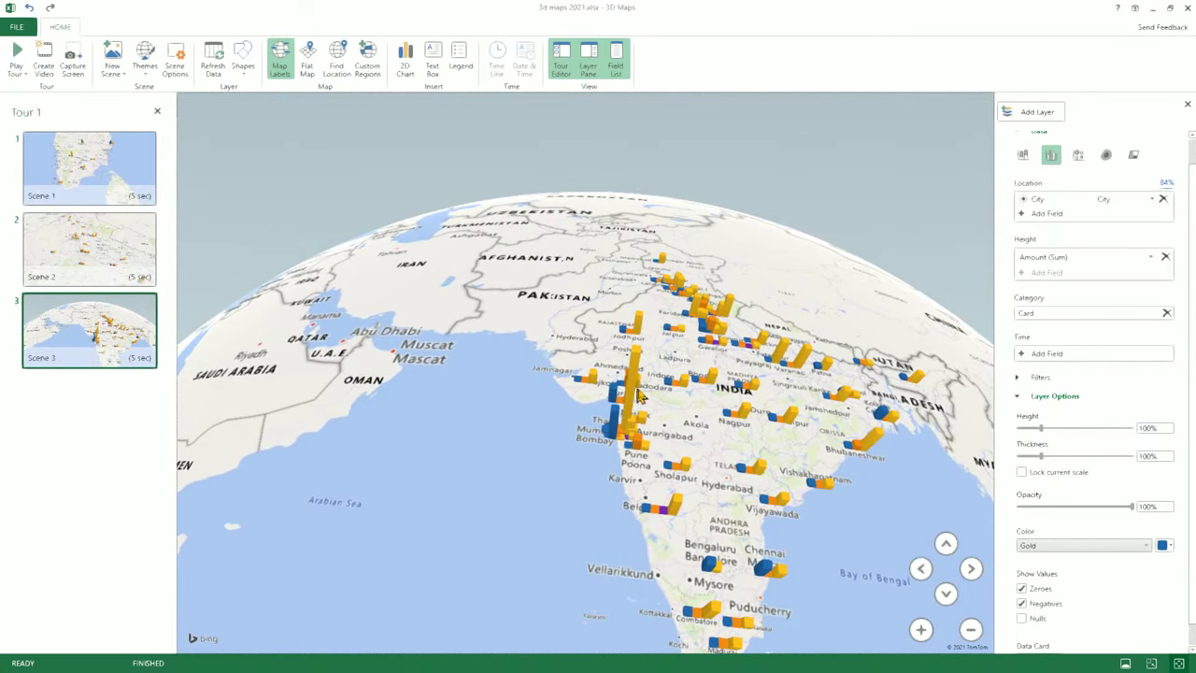
{"action": "left_click_drag", "start_coordinate": [788, 396], "coordinate": [805, 372]}
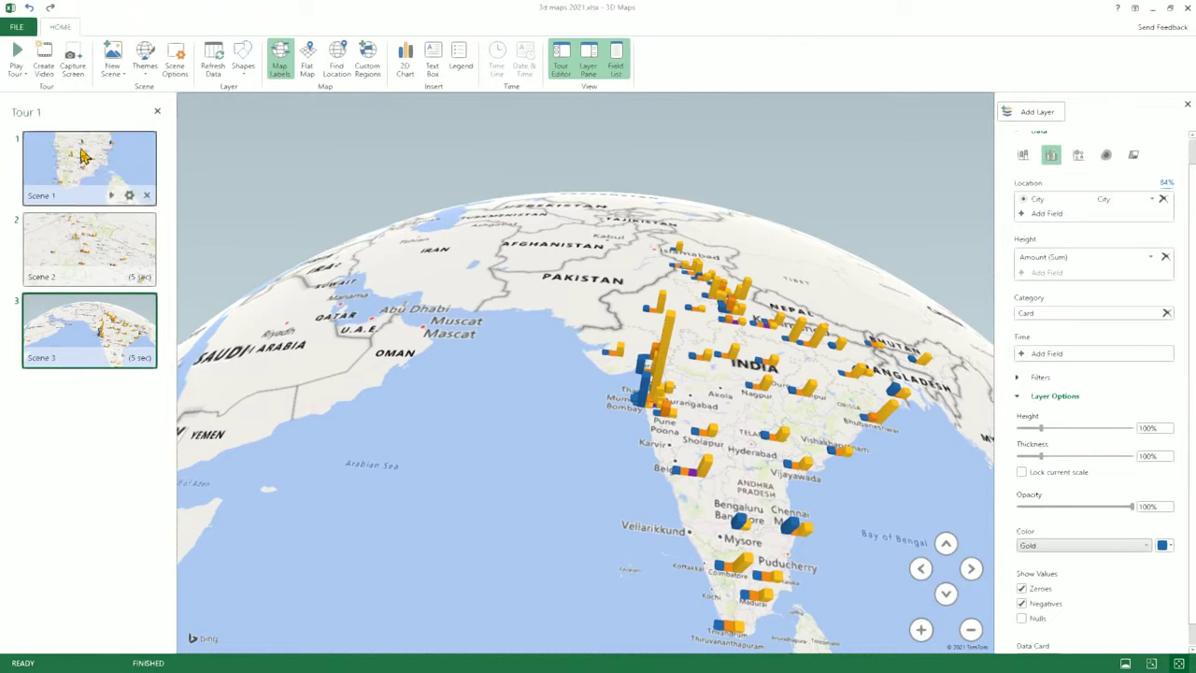
{"action": "mouse_move", "coordinate": [81, 343]}
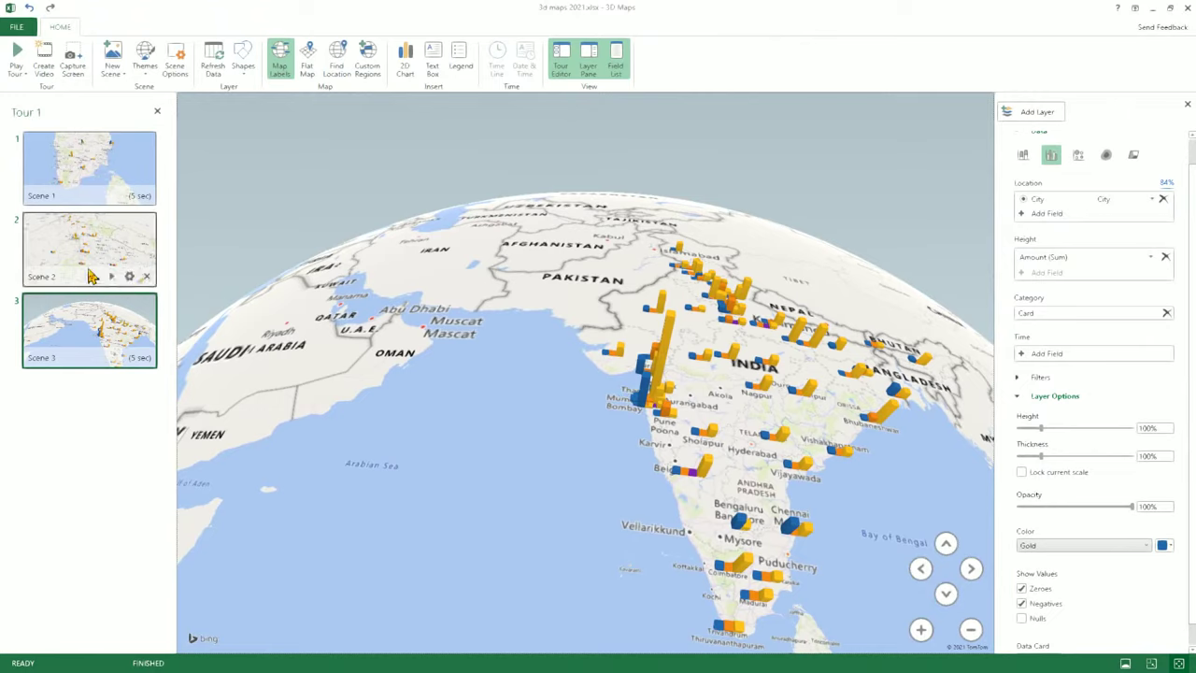
{"action": "mouse_move", "coordinate": [130, 165]}
{"action": "mouse_move", "coordinate": [126, 325]}
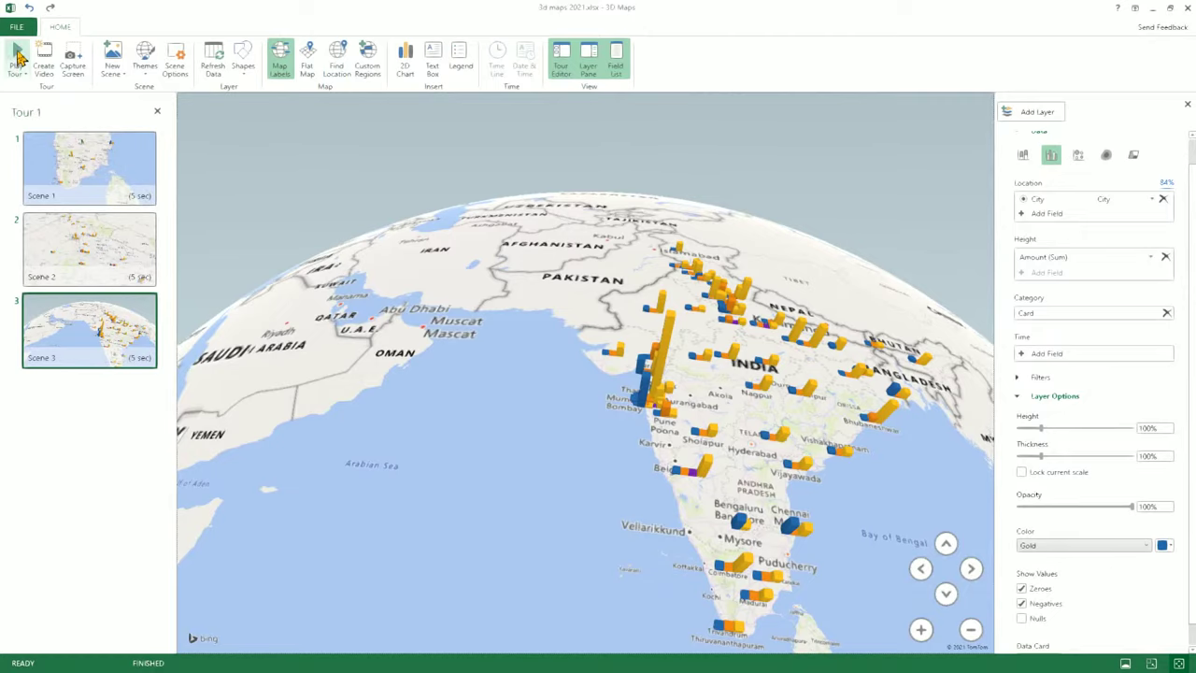
{"action": "left_click", "coordinate": [18, 58]}
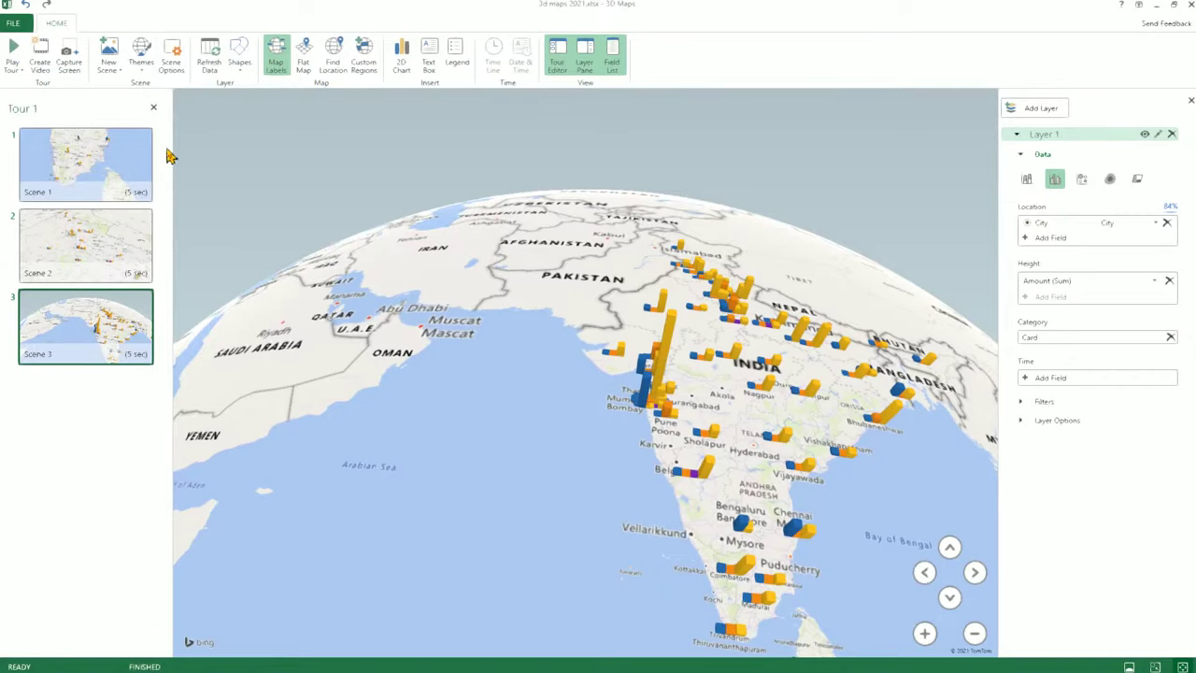
- Set the 3D Maps graphics quality to High Quality in File Options
{"action": "left_click", "coordinate": [13, 23]}
{"action": "left_click", "coordinate": [37, 47]}
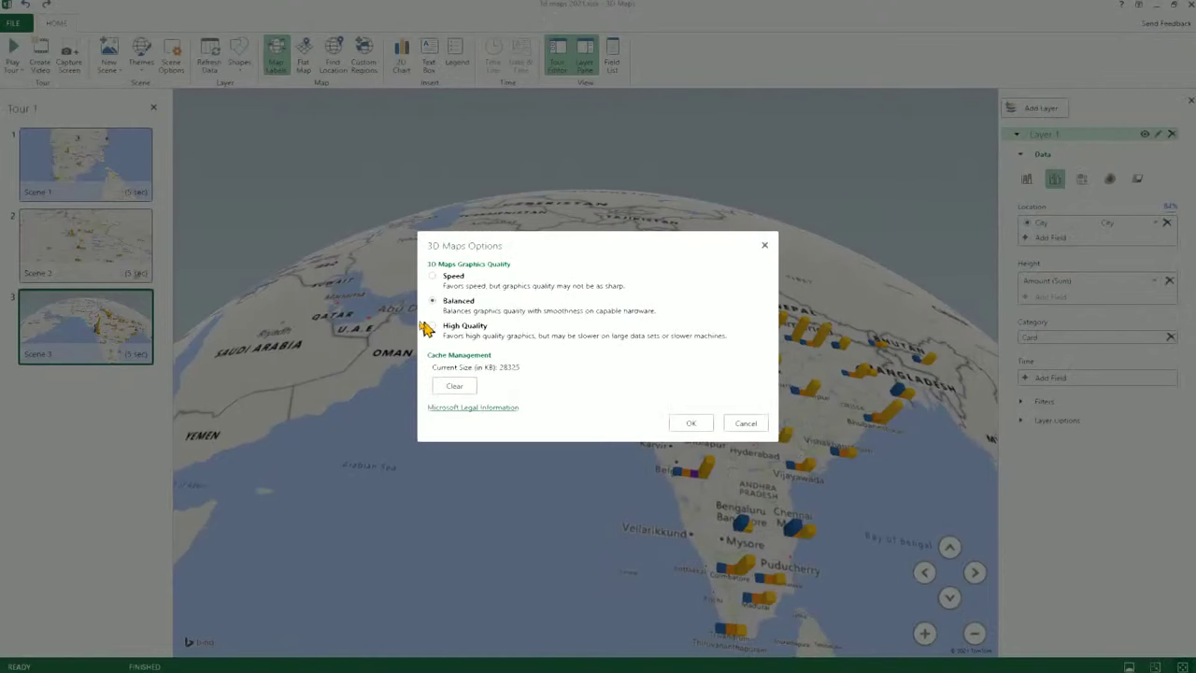
{"action": "left_click", "coordinate": [691, 423]}
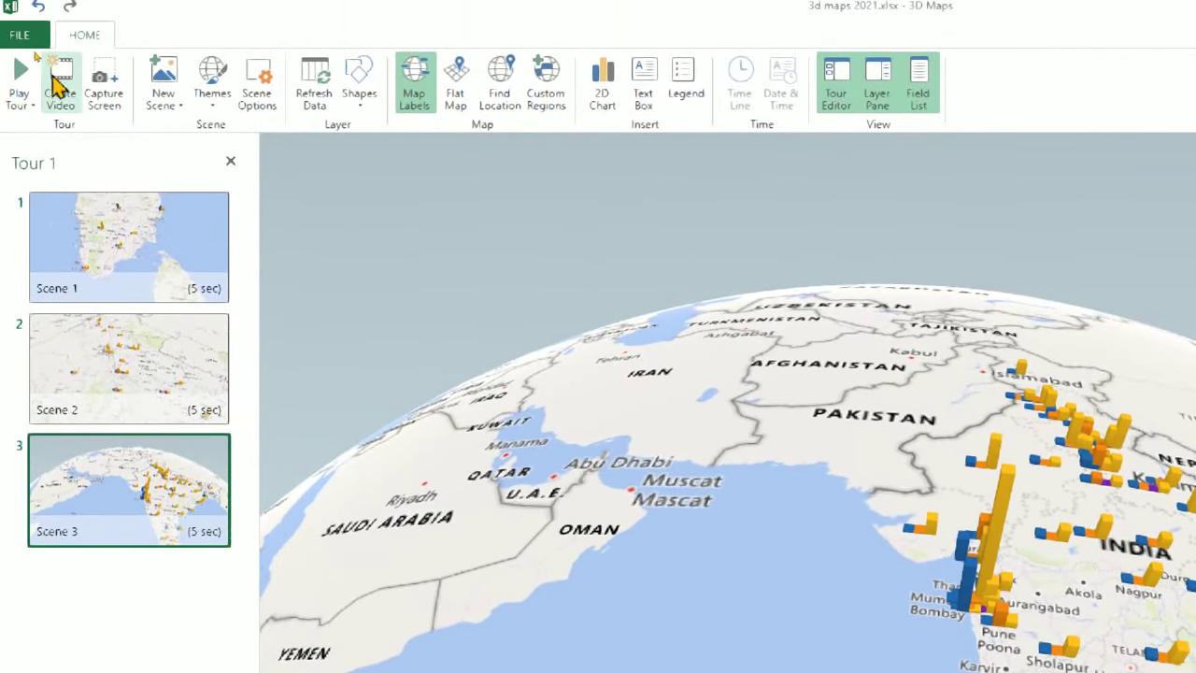
{"action": "left_click", "coordinate": [58, 89]}
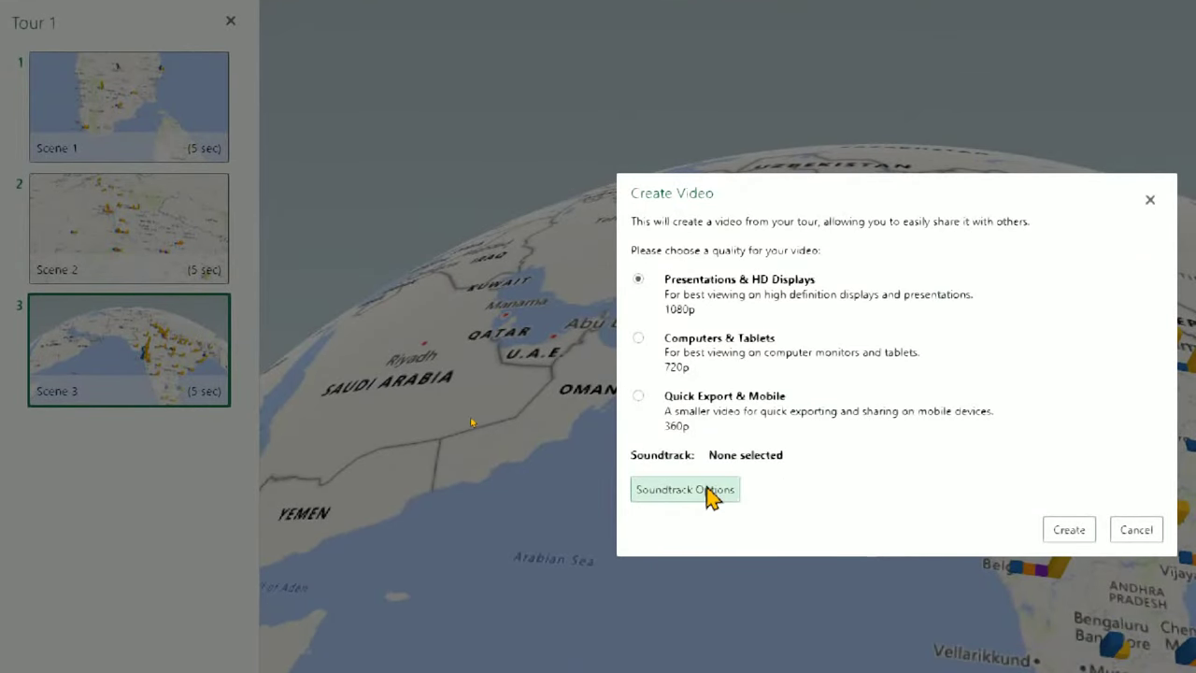
{"action": "left_click", "coordinate": [1136, 529]}
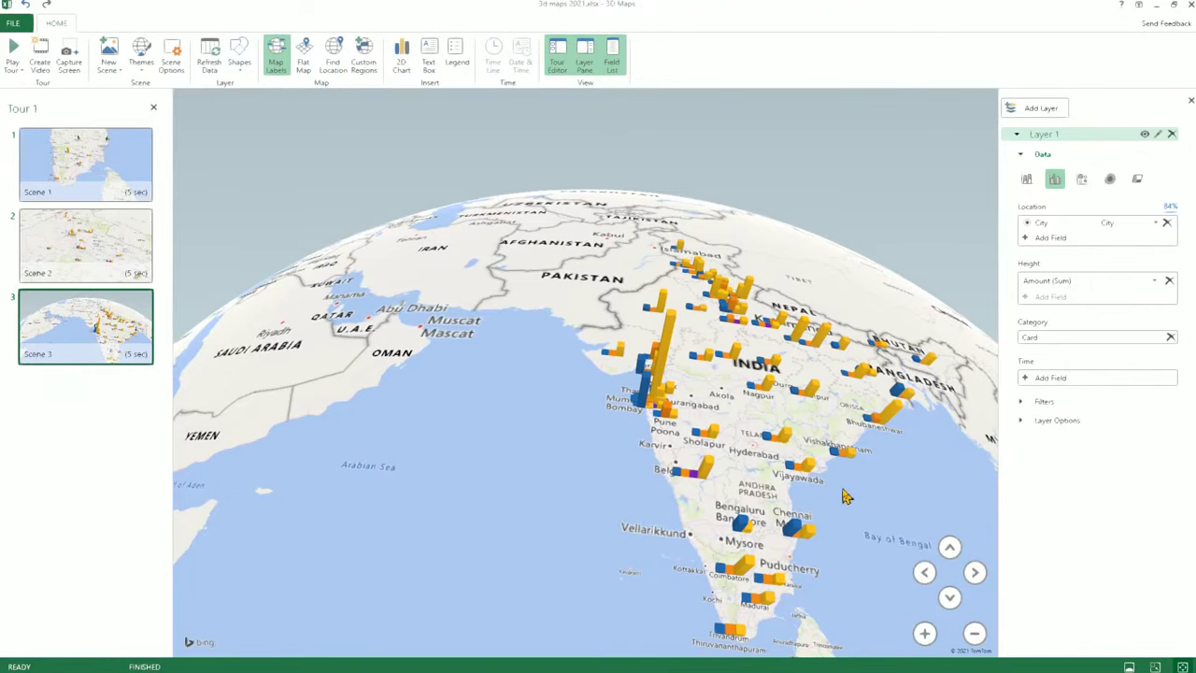
- Switch Scene 3 to a tilted flat map of South Asia and show the New Scene options
{"action": "left_click_drag", "start_coordinate": [845, 496], "coordinate": [745, 467]}
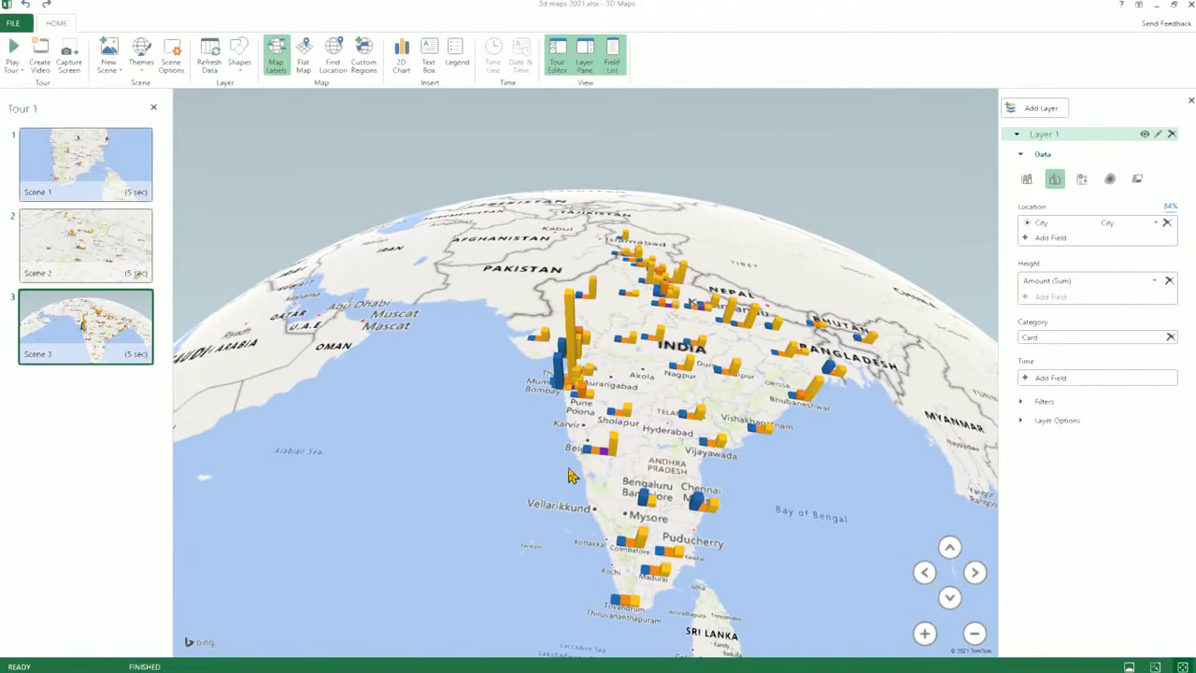
{"action": "scroll", "coordinate": [538, 458], "scroll_direction": "down", "scroll_amount": 5}
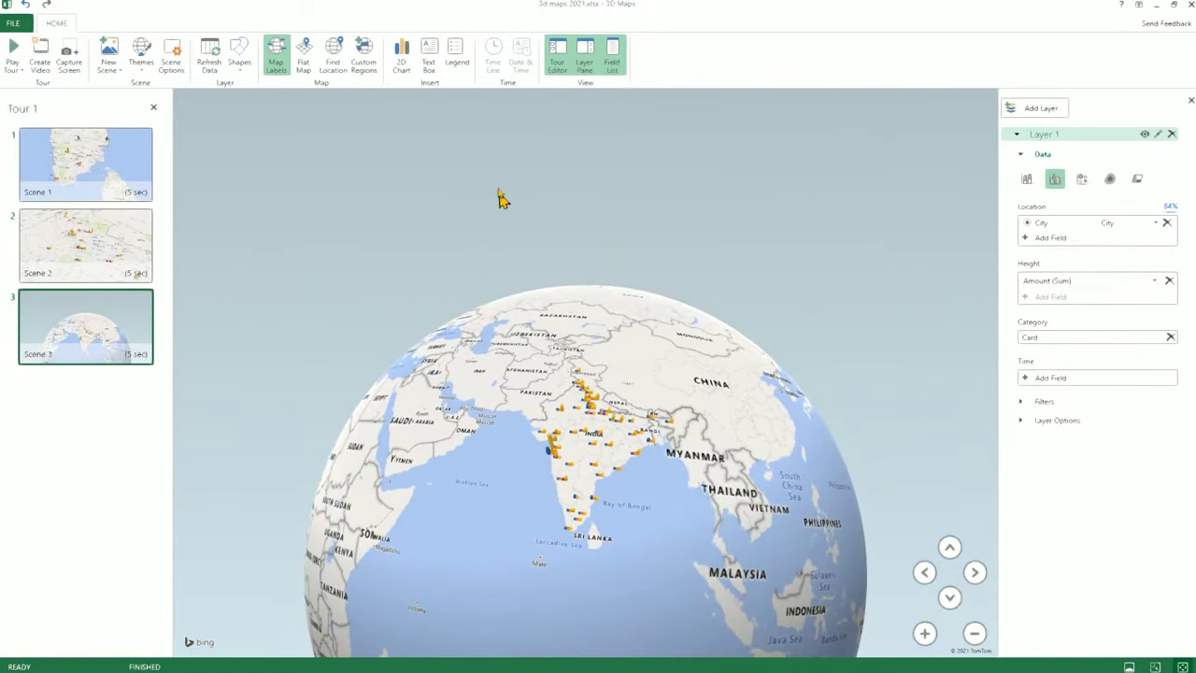
{"action": "left_click", "coordinate": [308, 74]}
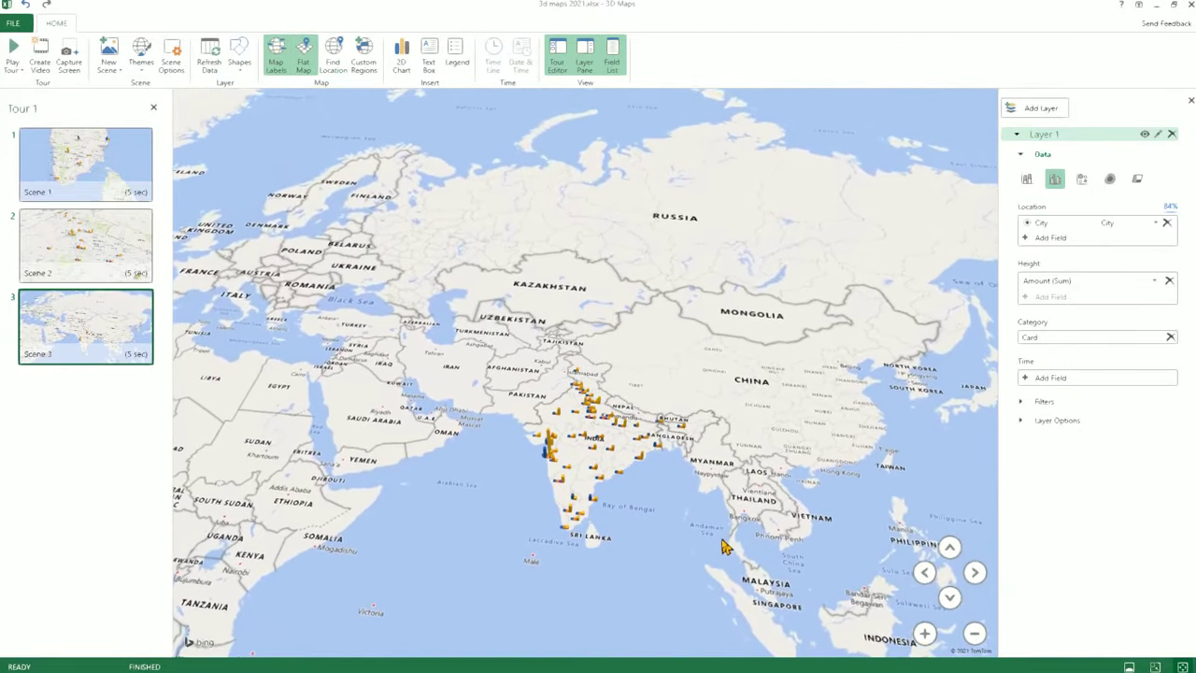
{"action": "scroll", "coordinate": [722, 548], "scroll_direction": "up", "scroll_amount": 3}
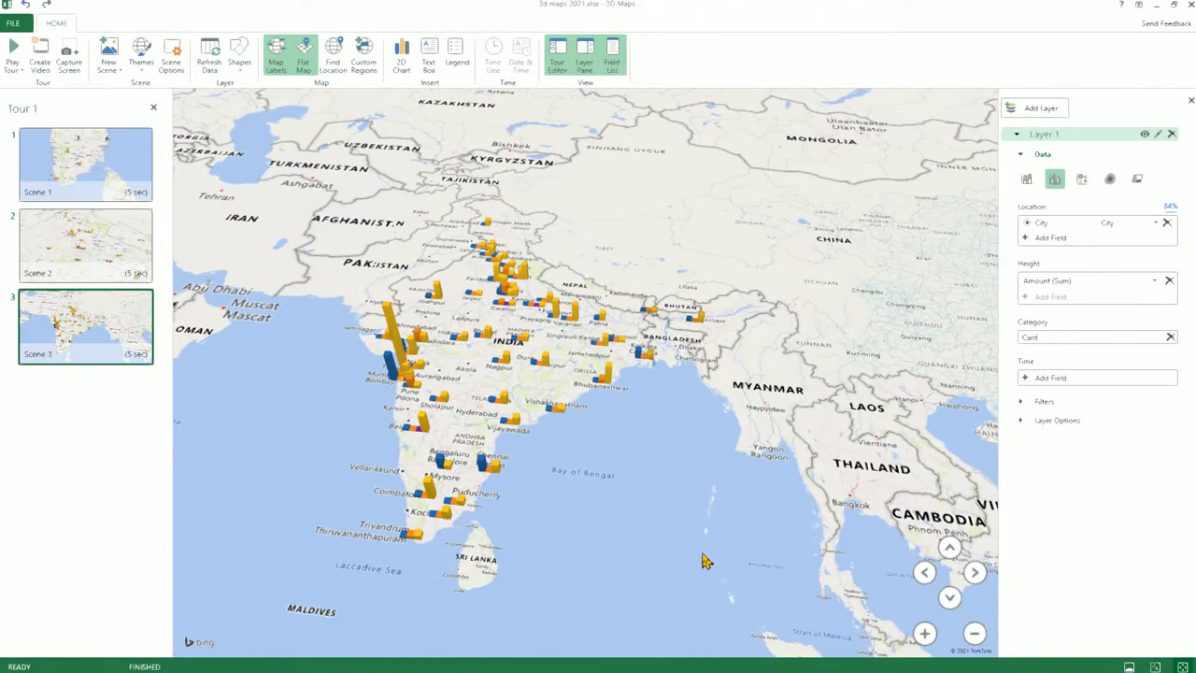
{"action": "left_click_drag", "start_coordinate": [716, 523], "coordinate": [668, 383]}
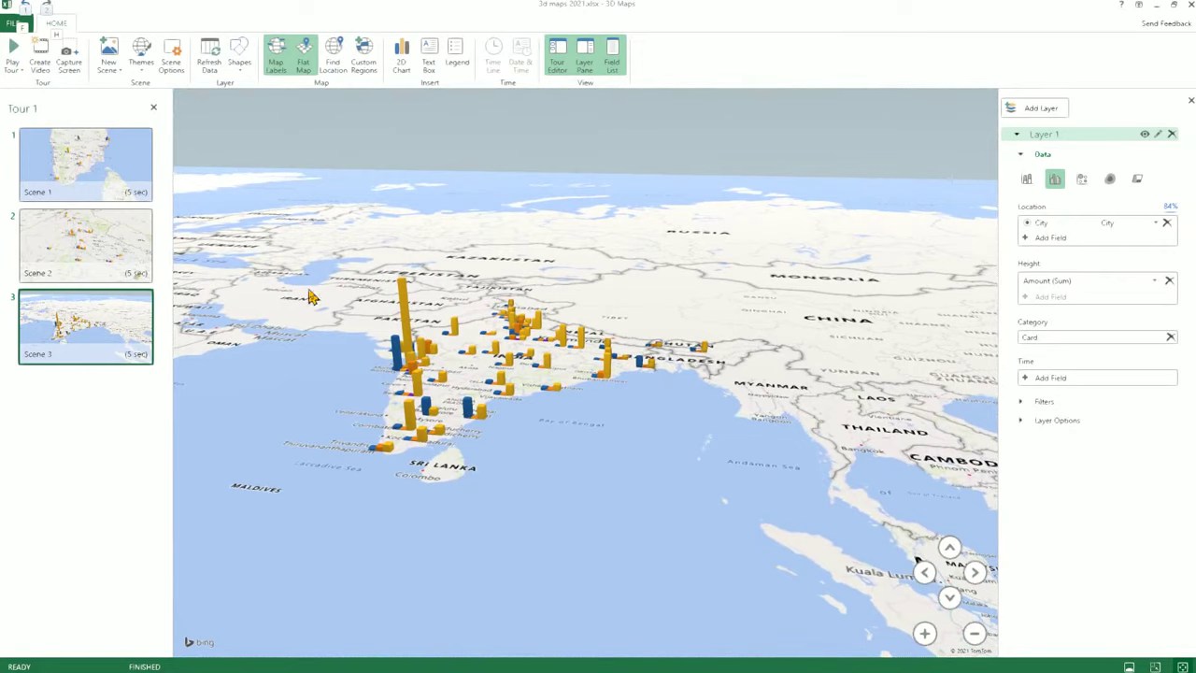
{"action": "left_click", "coordinate": [116, 77]}
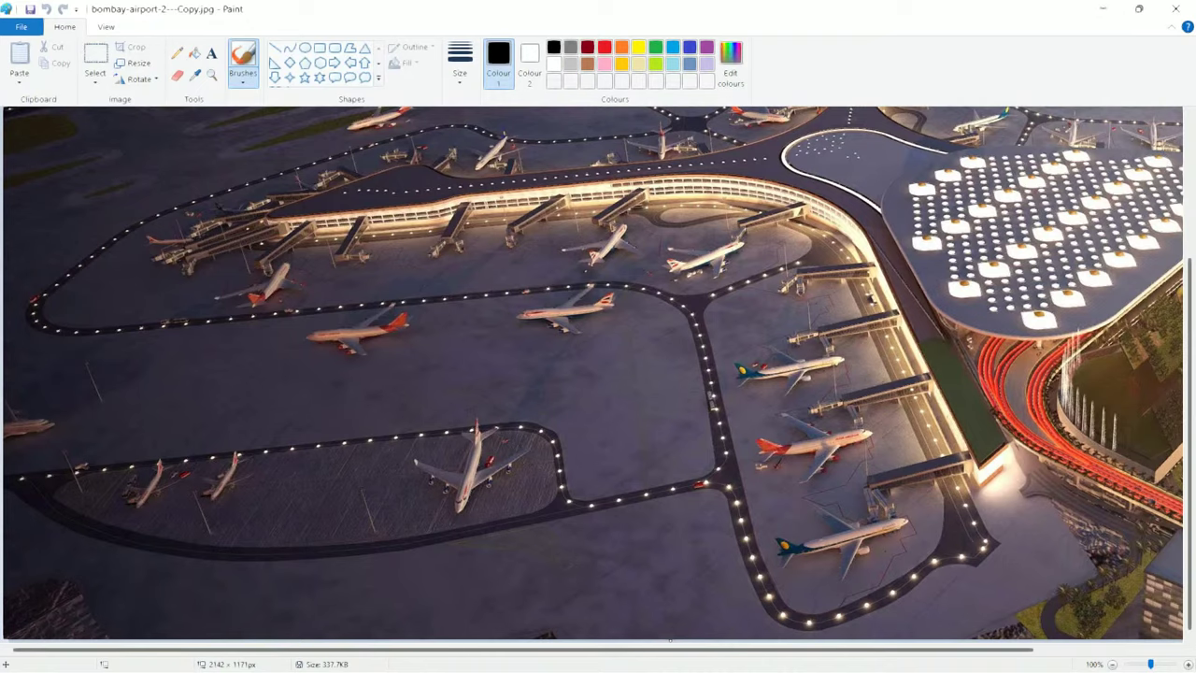
- Switch from the Paint airport image to the airport data workbook in Excel
{"action": "key", "text": "alt+Tab"}
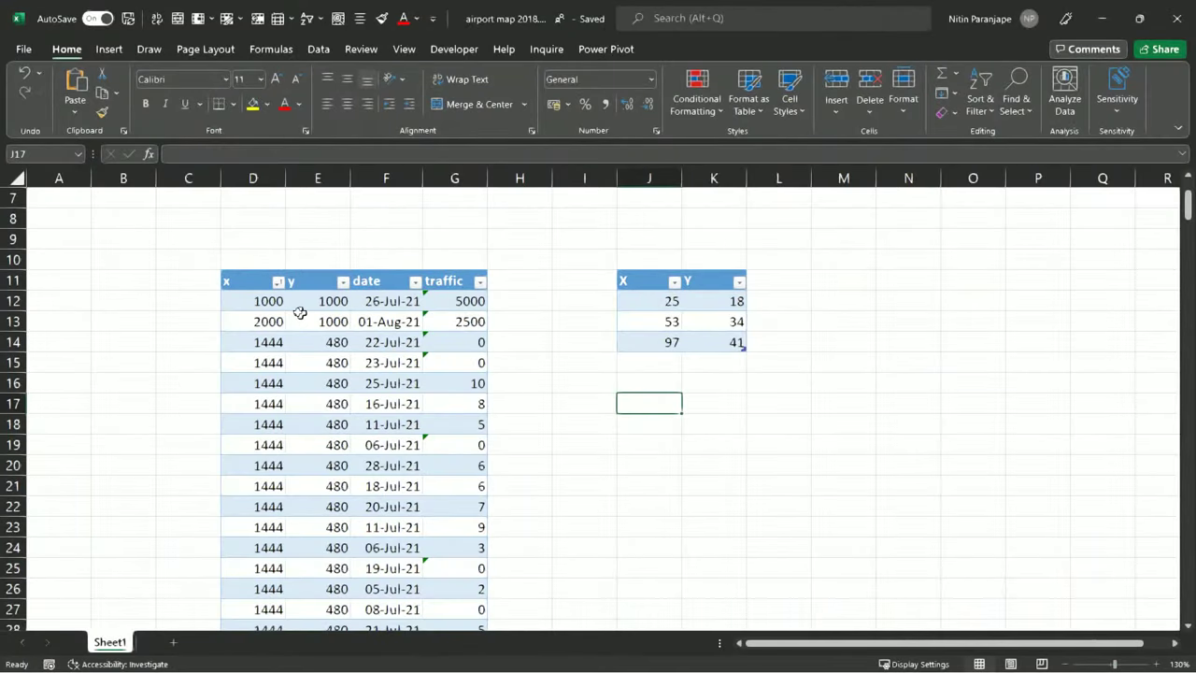
- Inspect the x, y, date and traffic cells in rows 12–13, comparing with the Paint airport image
{"action": "left_click", "coordinate": [254, 304]}
{"action": "left_click", "coordinate": [328, 301]}
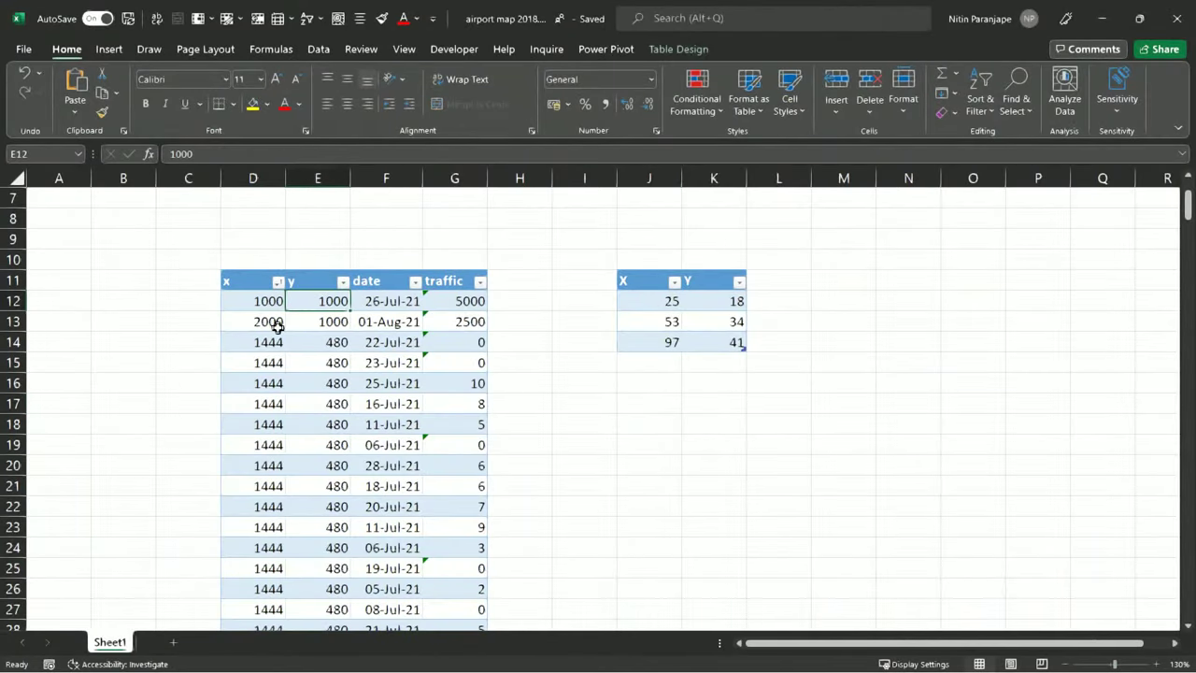
{"action": "key", "text": "alt+Tab"}
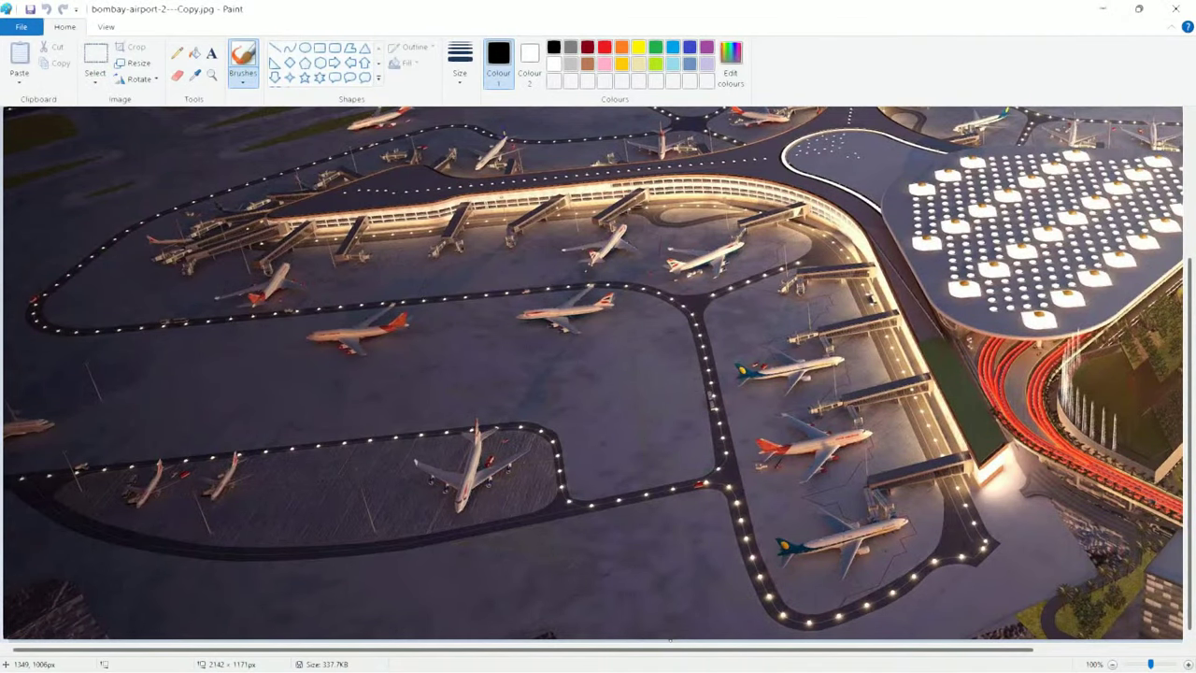
{"action": "key", "text": "alt+Tab"}
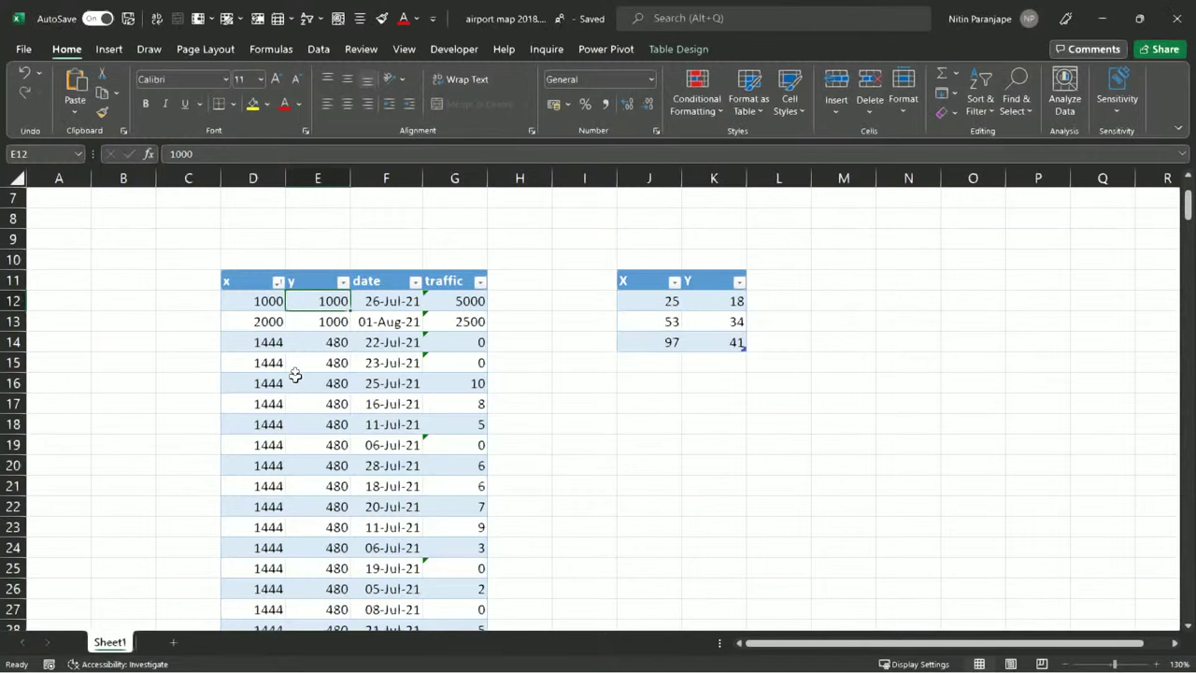
{"action": "left_click", "coordinate": [264, 323]}
{"action": "left_click", "coordinate": [334, 318]}
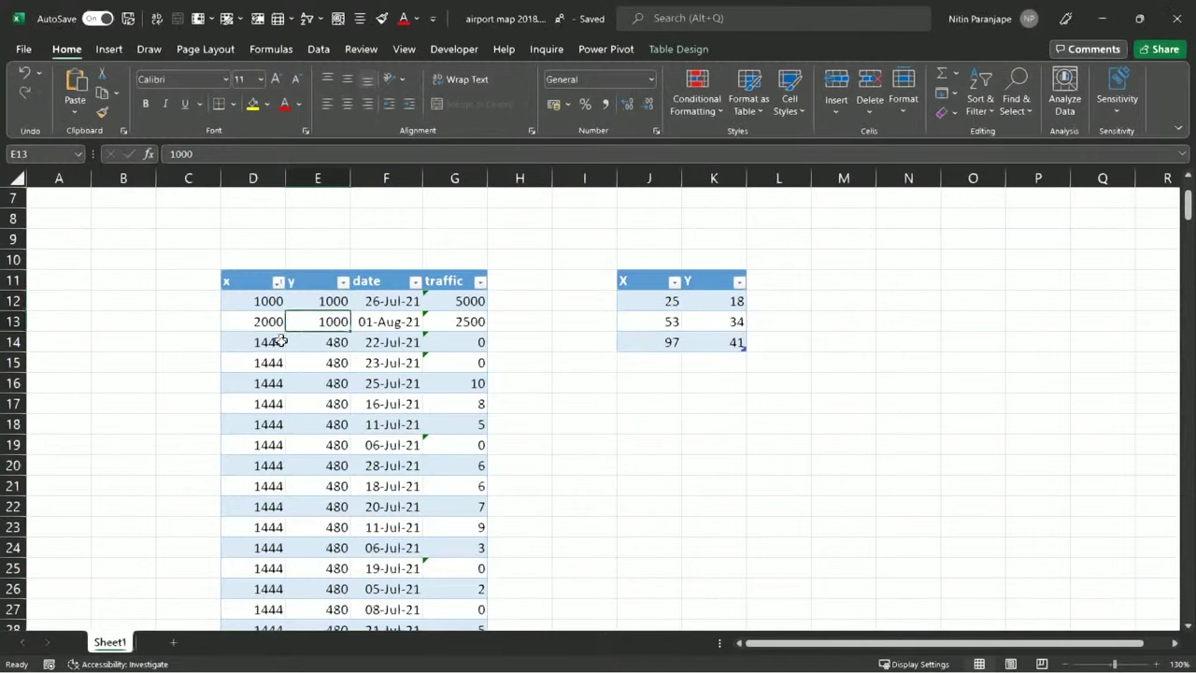
{"action": "left_click", "coordinate": [399, 302]}
{"action": "left_click", "coordinate": [473, 323]}
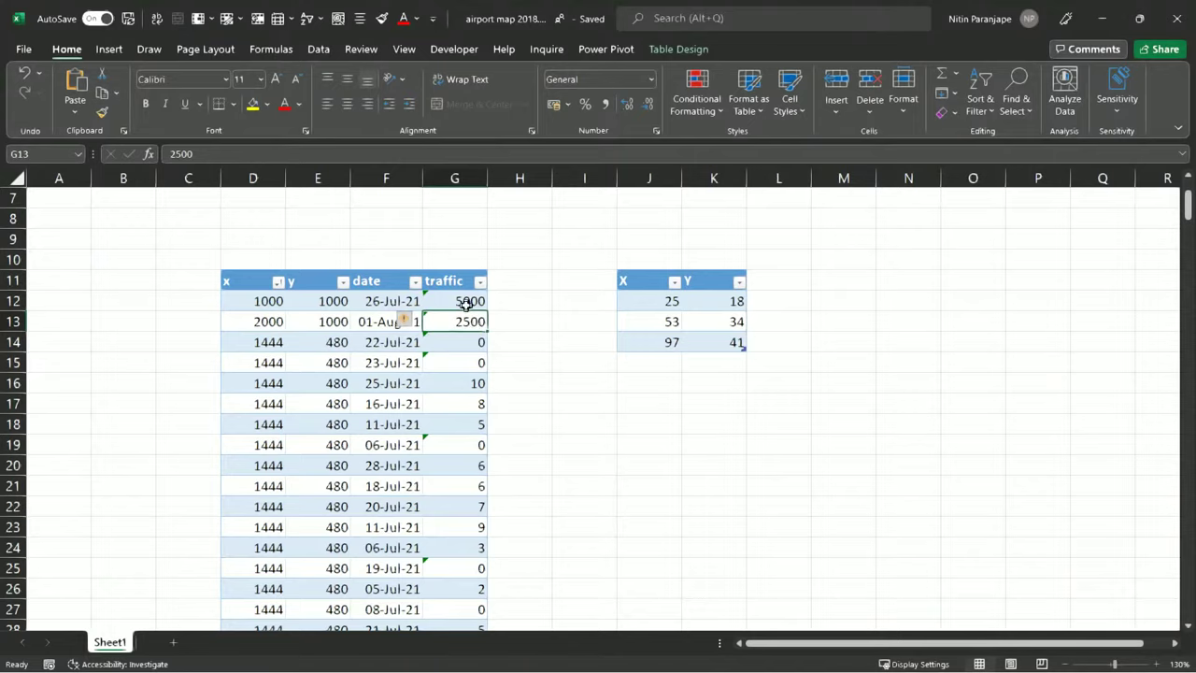
- Enter traffic values 23 in G12 and 234 in G13, then check the date formula in F16
{"action": "left_click", "coordinate": [465, 301]}
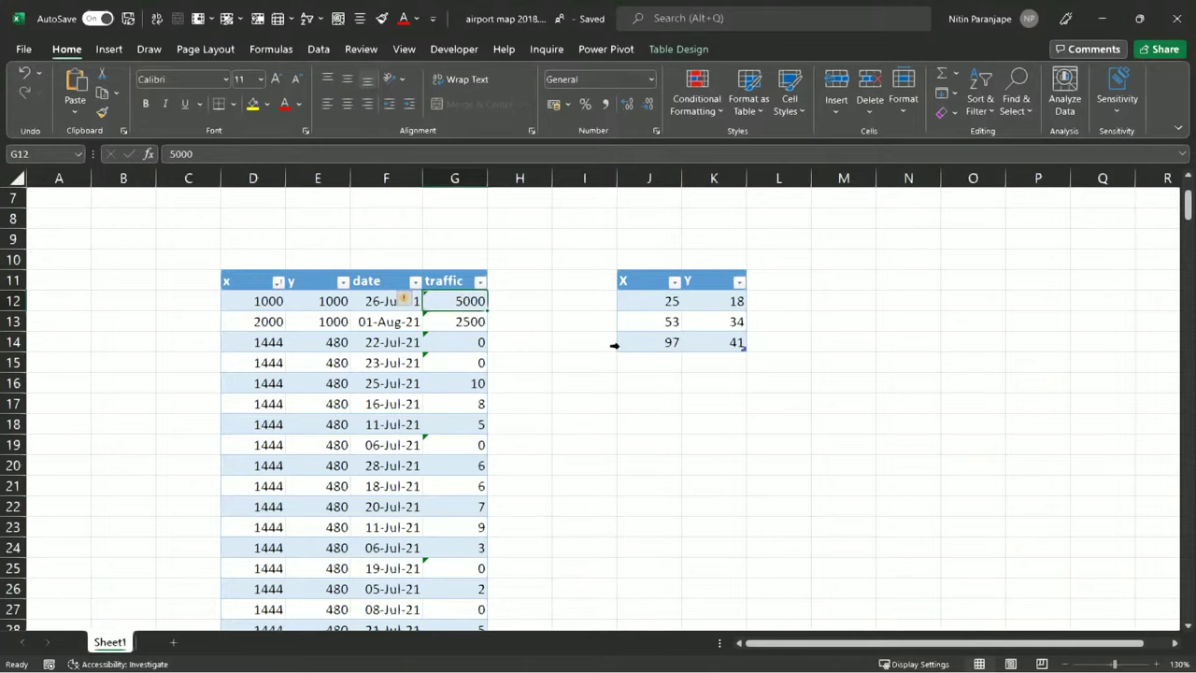
{"action": "type", "text": "23"}
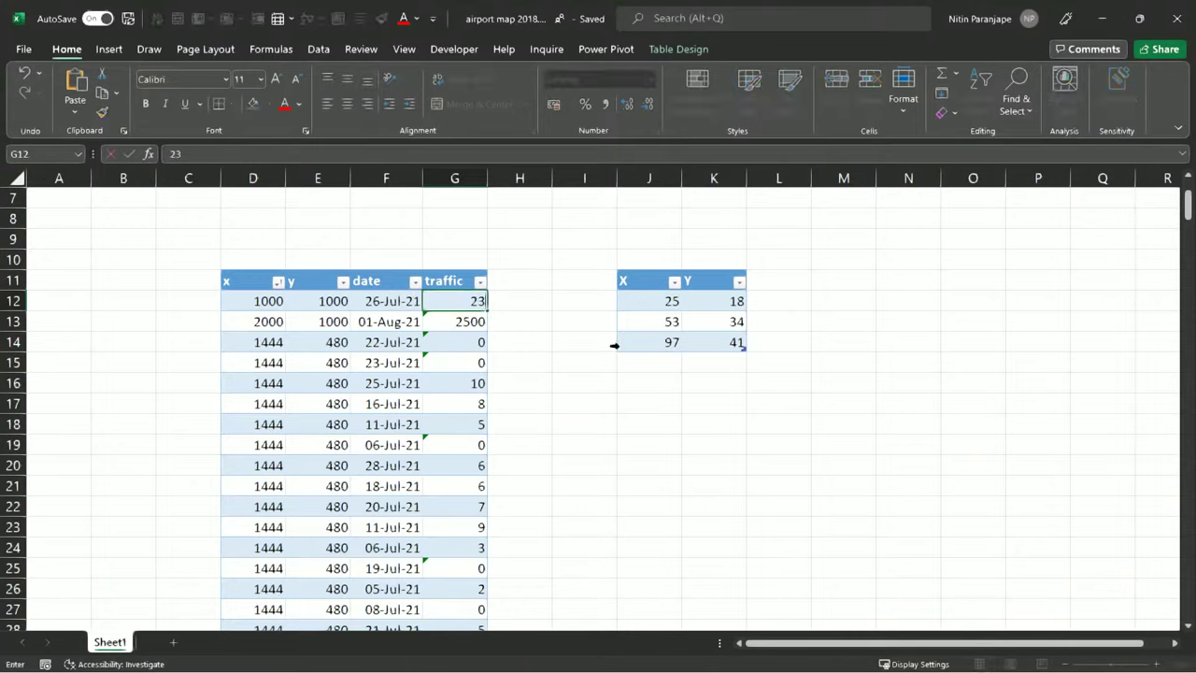
{"action": "key", "text": "Return"}
{"action": "type", "text": "234"}
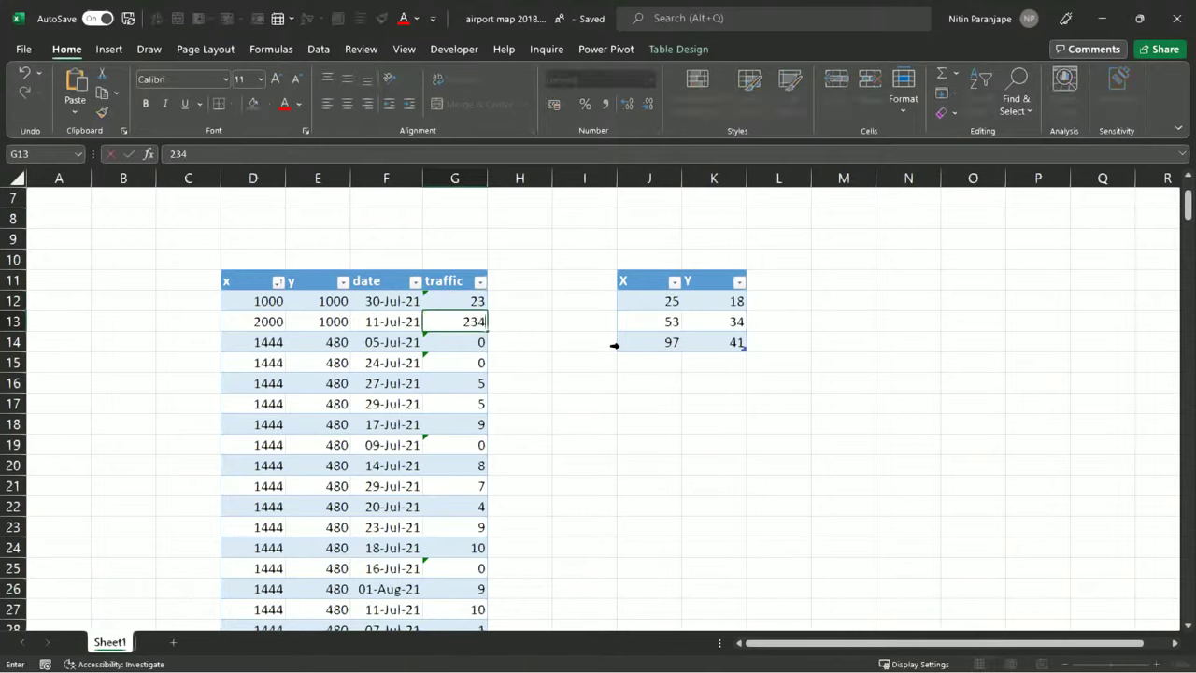
{"action": "key", "text": "Return"}
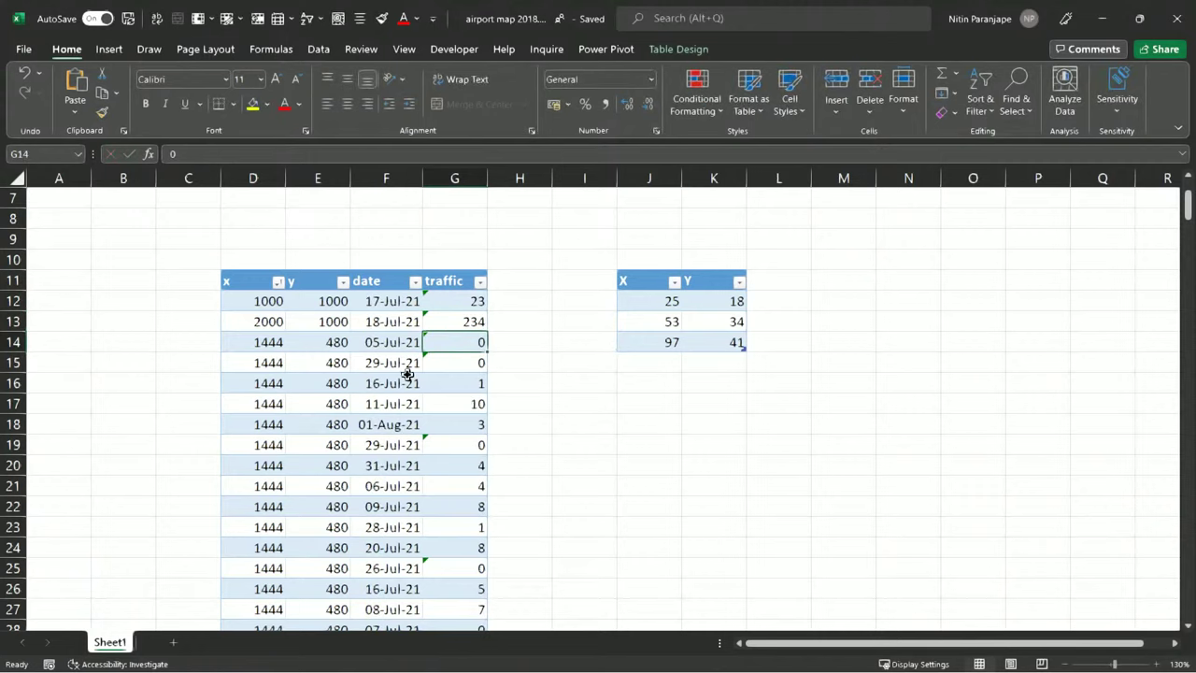
{"action": "left_click", "coordinate": [409, 376]}
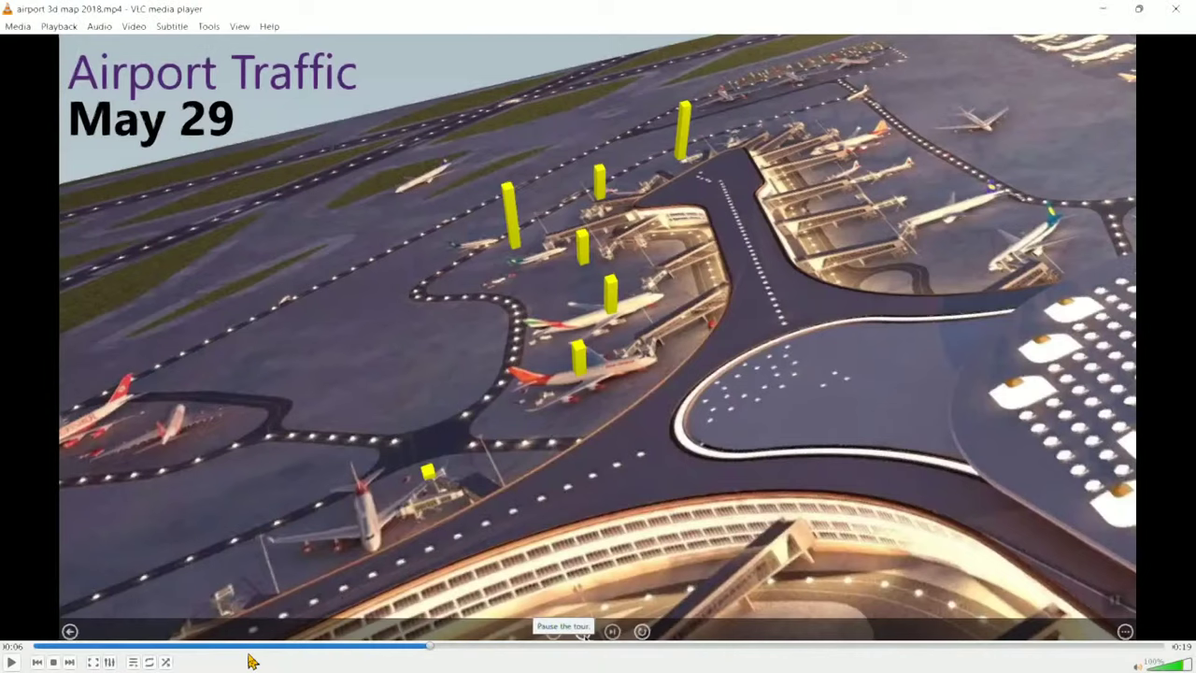
- Rewind airport 3d map 2018.mp4 to the start and play it
{"action": "left_click", "coordinate": [43, 646]}
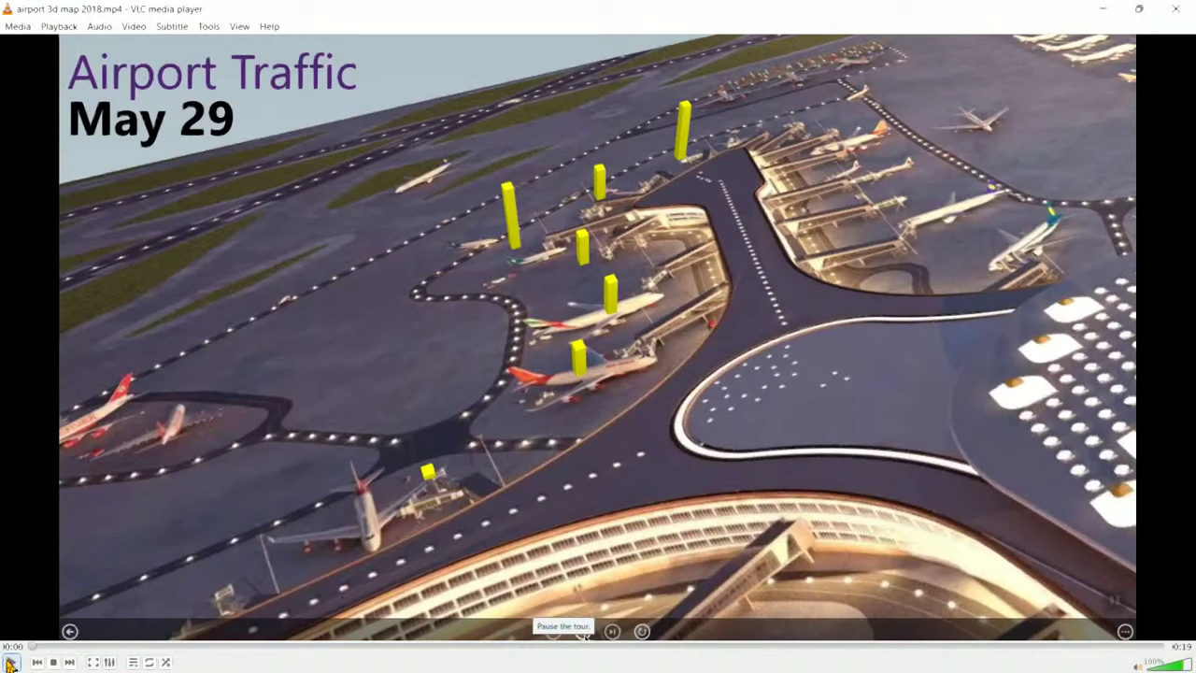
{"action": "left_click", "coordinate": [11, 662]}
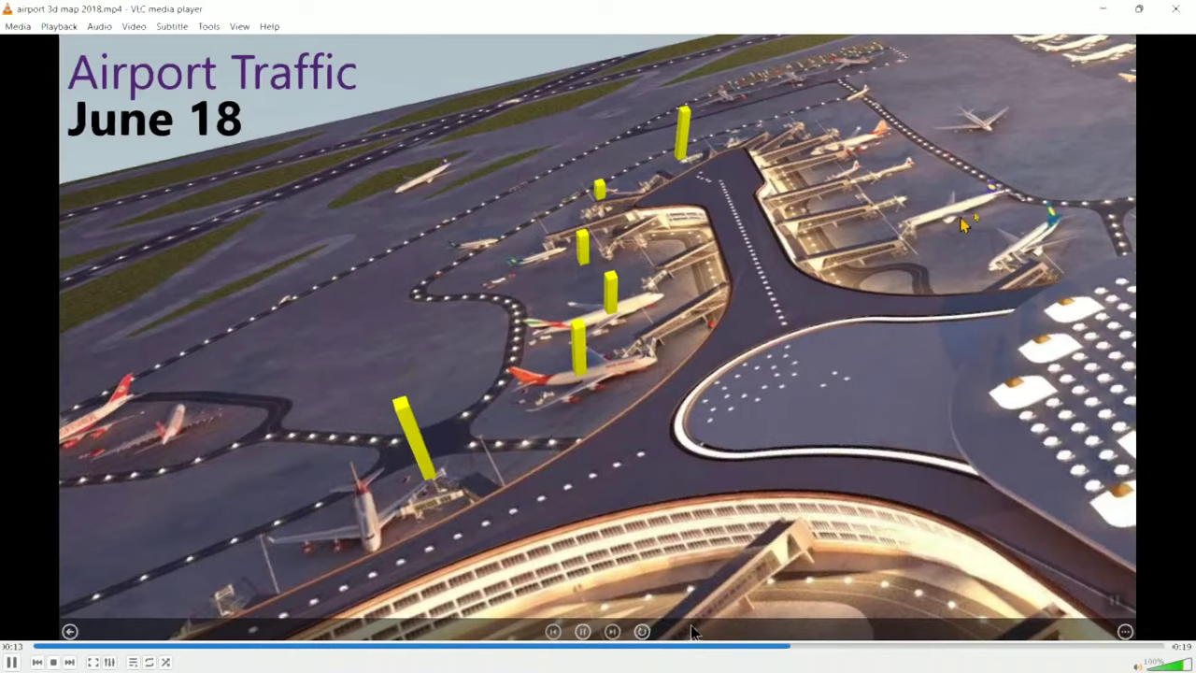
- Close the VLC airport video to get back to the 3D Maps tour
{"action": "left_click", "coordinate": [1178, 9]}
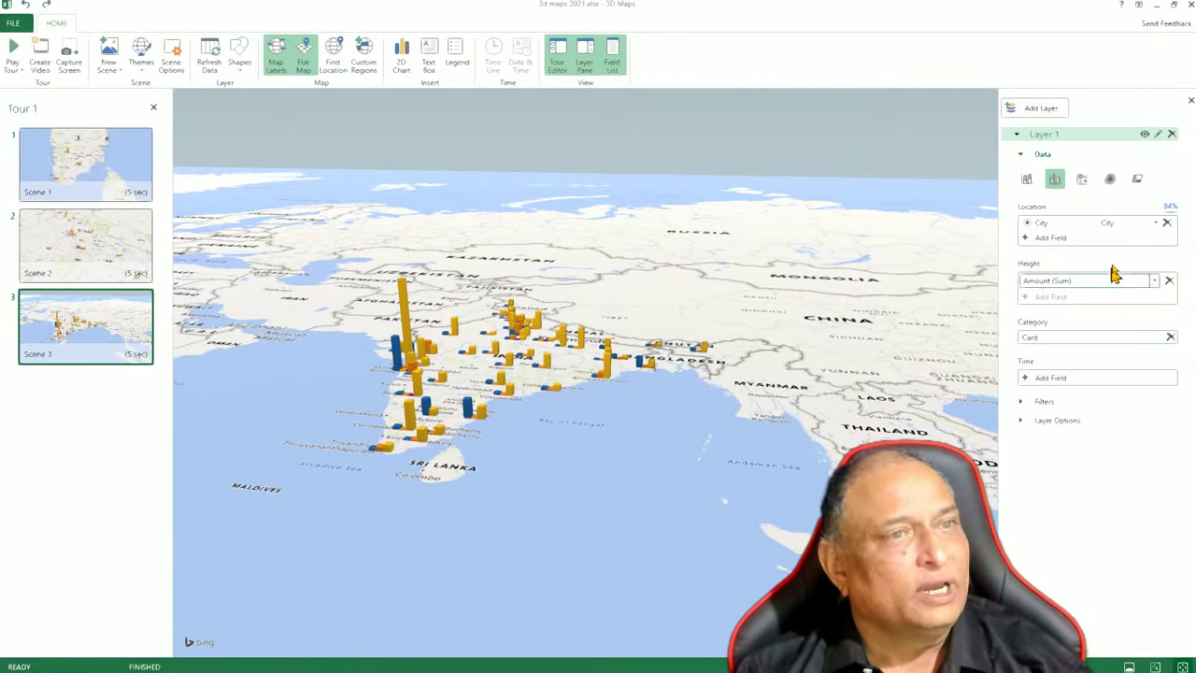
{"action": "left_click", "coordinate": [1157, 224]}
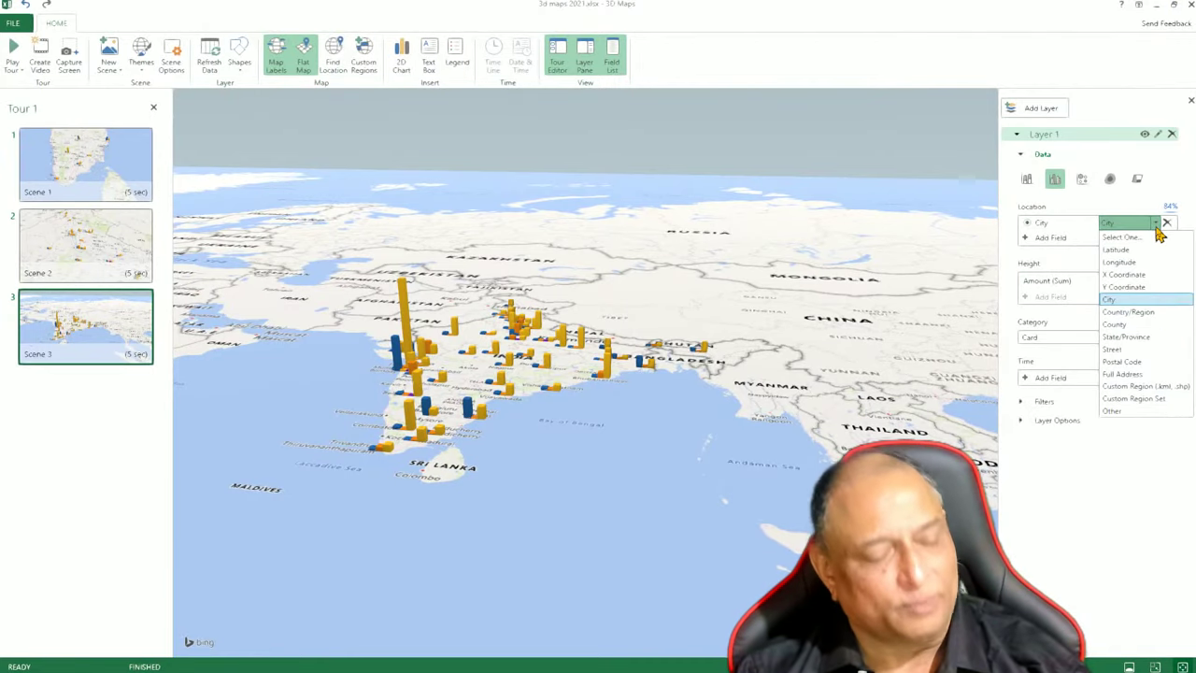